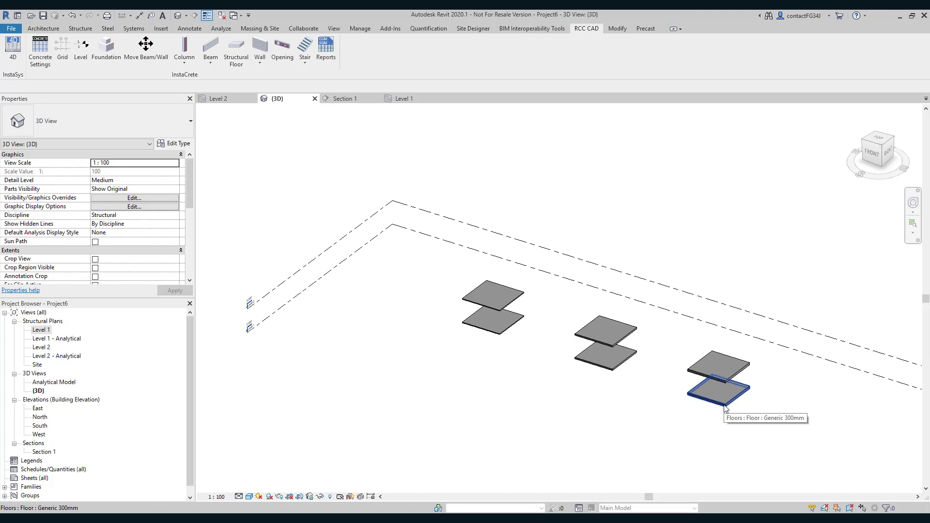
Start a single flight stair located at E.W. grid D with offset 700 and N.S. grid 3 with offset -2500.
left_click(304, 67)
left_click(320, 80)
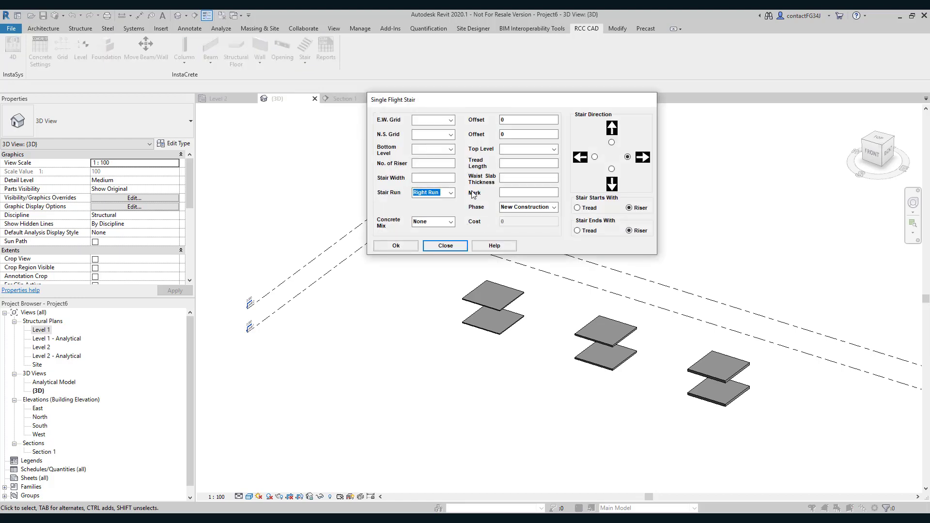
left_click(451, 120)
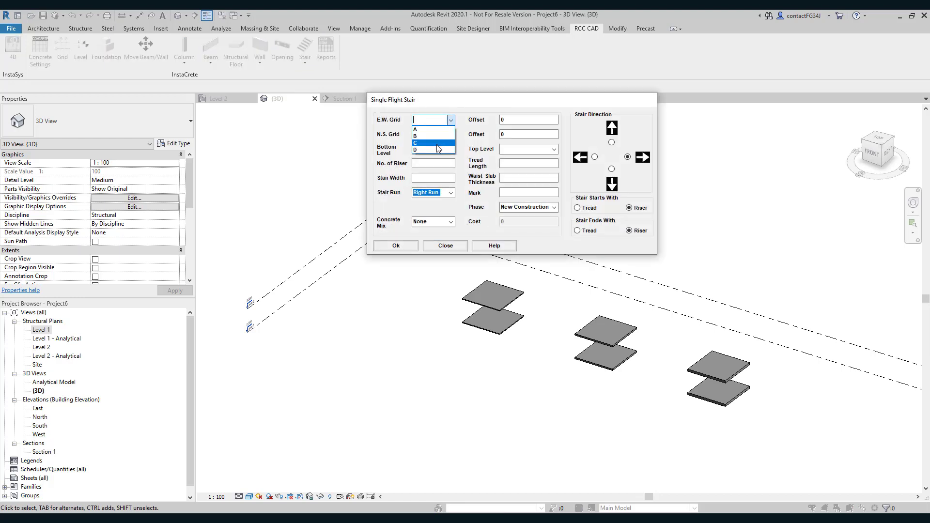
left_click(437, 146)
left_click(500, 119)
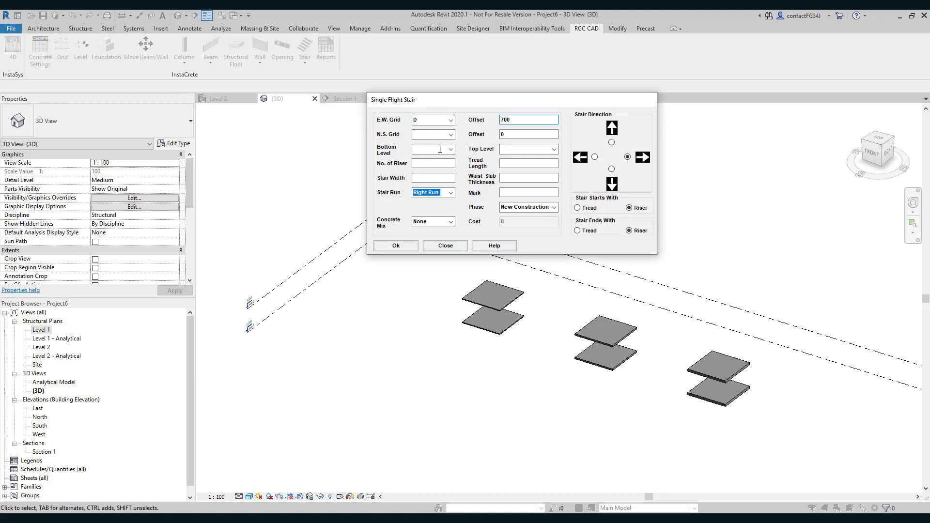
left_click(451, 134)
left_click(437, 161)
left_click(499, 135)
Set the stair's bottom level to Level 1 and its top level to Level 2.
left_click(450, 149)
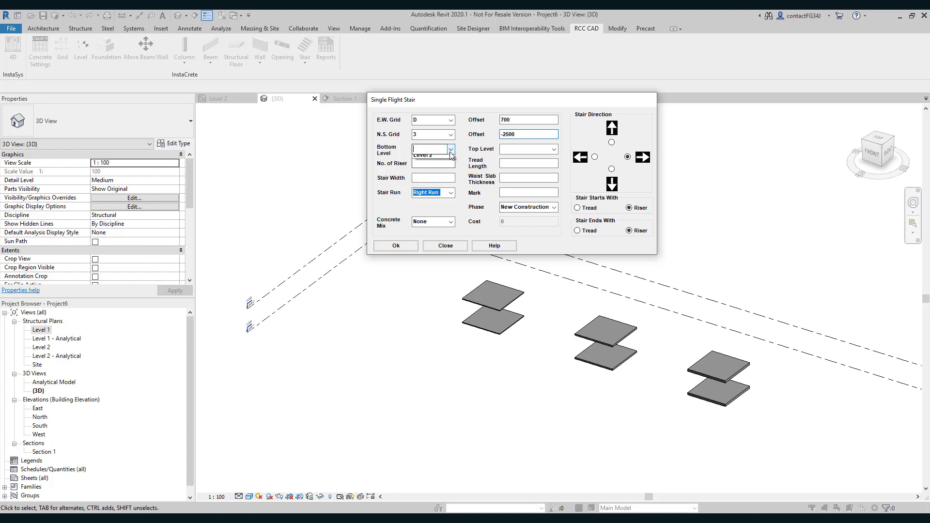
left_click(446, 159)
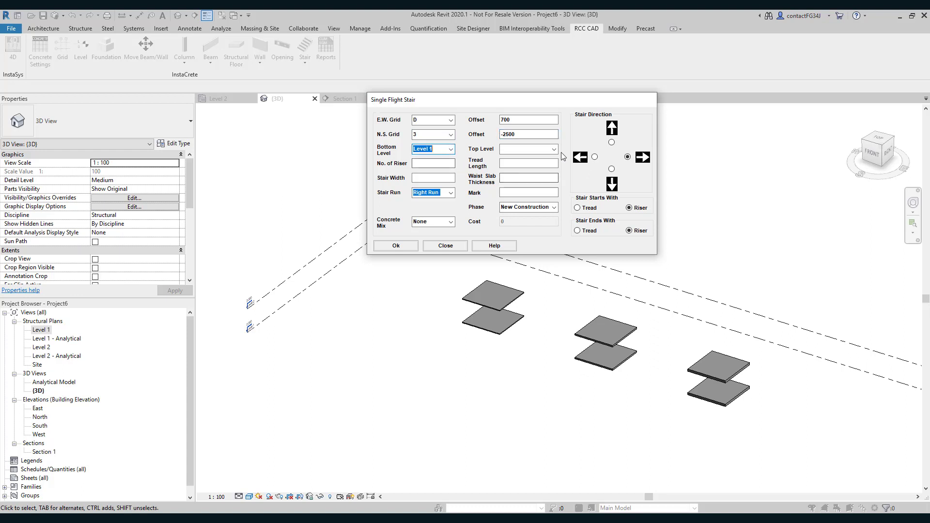
left_click(553, 149)
left_click(551, 165)
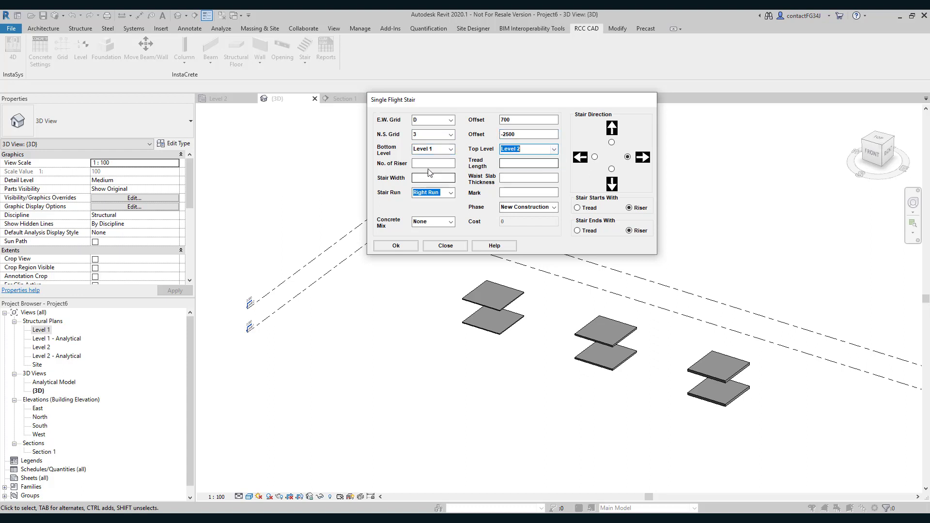
Give the stair 20 risers, a tread length of 300, a width of 1000 and a waist slab thickness of 300.
left_click(431, 164)
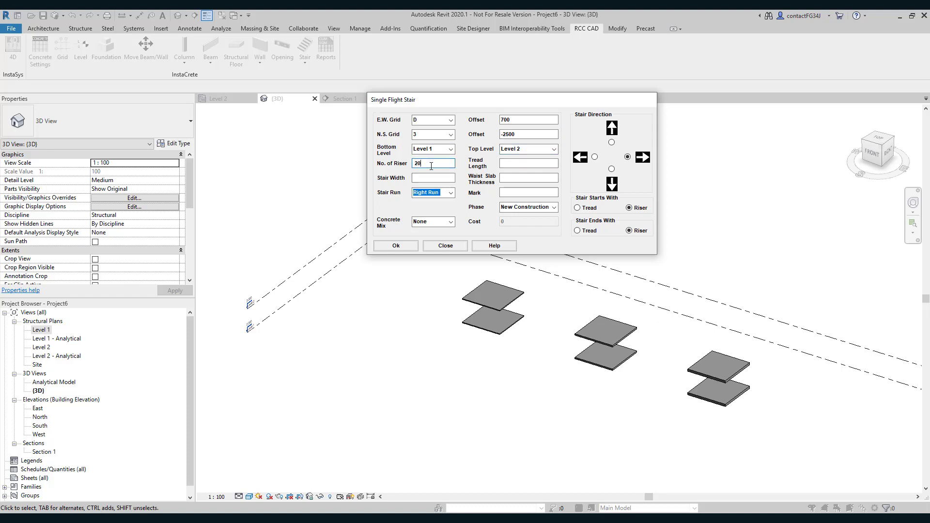
left_click(533, 163)
left_click(440, 179)
left_click(521, 177)
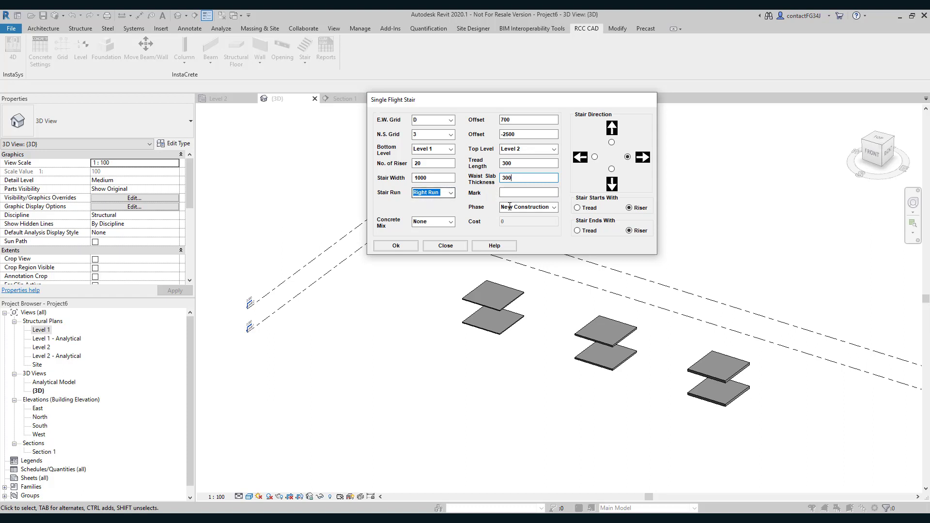
Fill in the mark, point the stair direction downward and pick the upper slab of the first slab pair as the top floor.
left_click(514, 192)
left_click(611, 169)
left_click(395, 246)
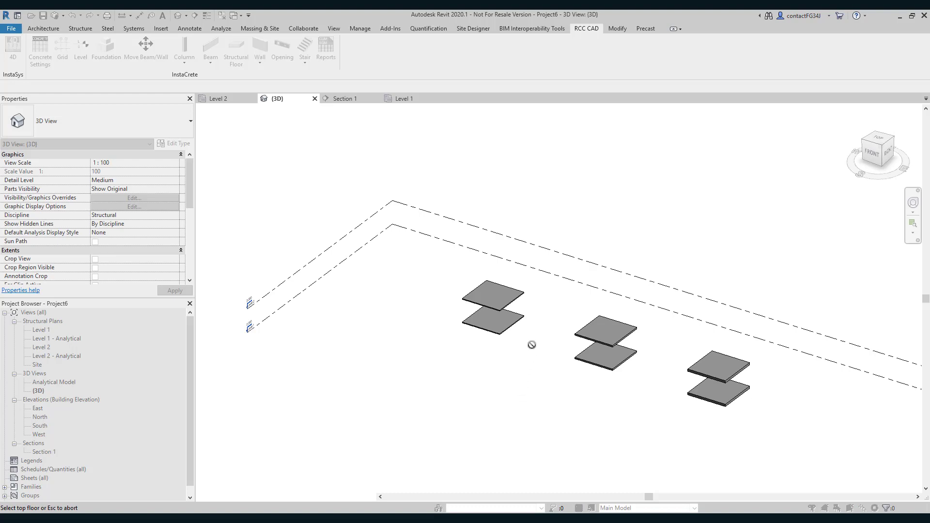
scroll(533, 303, "up", 2)
left_click(528, 303)
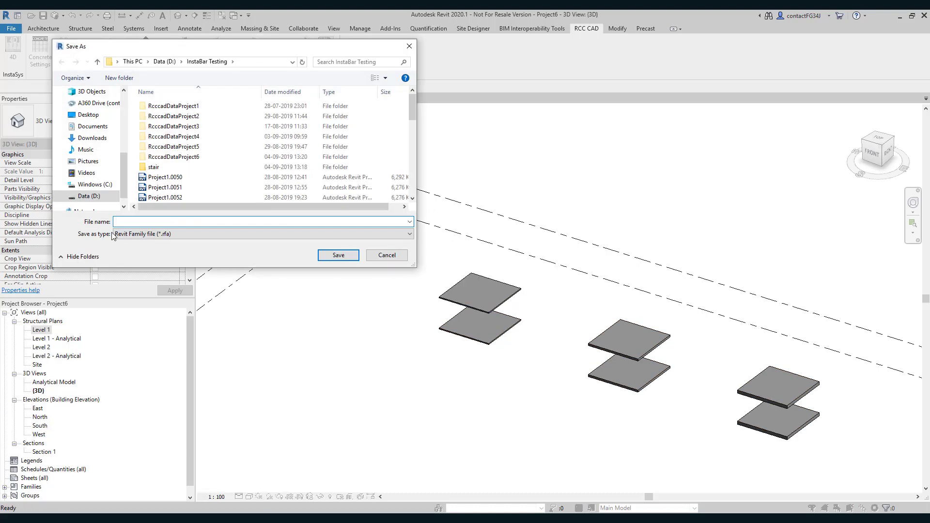
Save the stair as a Revit family file named "st a" in the stair folder.
double_click(153, 167)
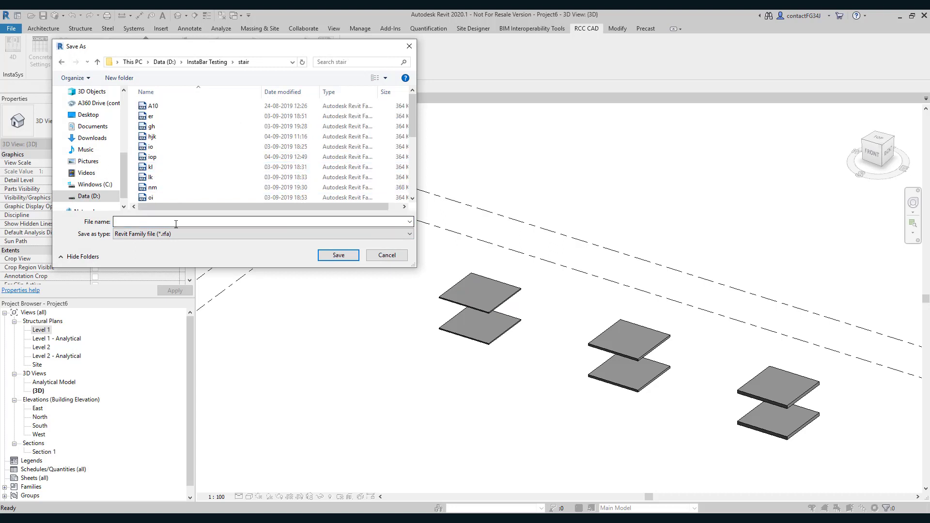
type("st")
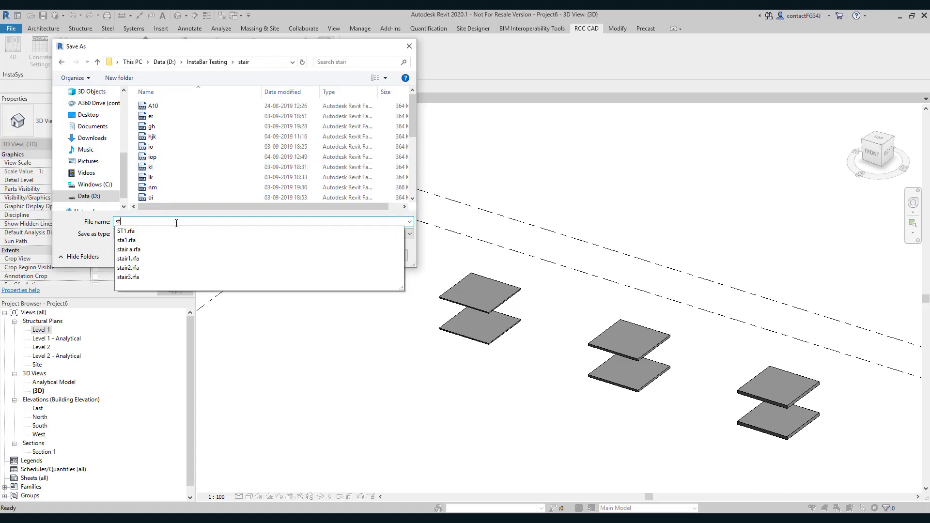
type("a")
key("BackSpace")
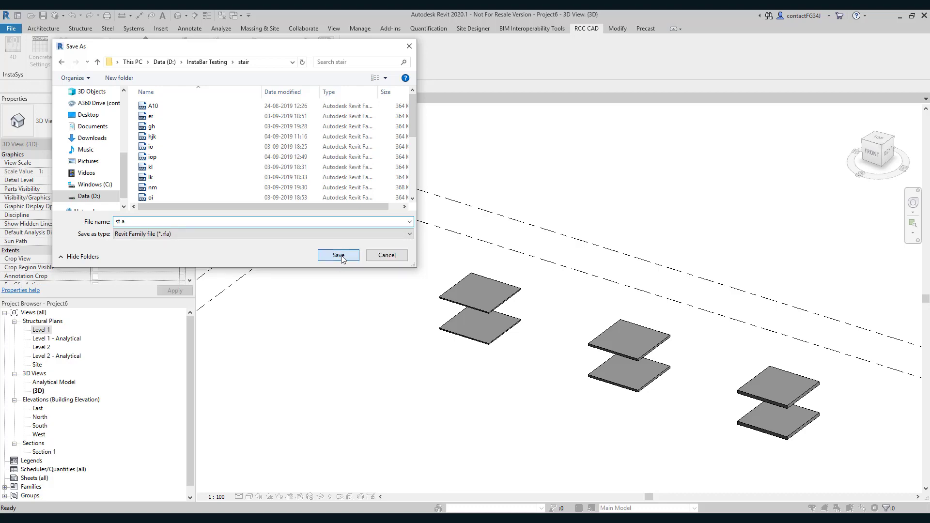
left_click(339, 255)
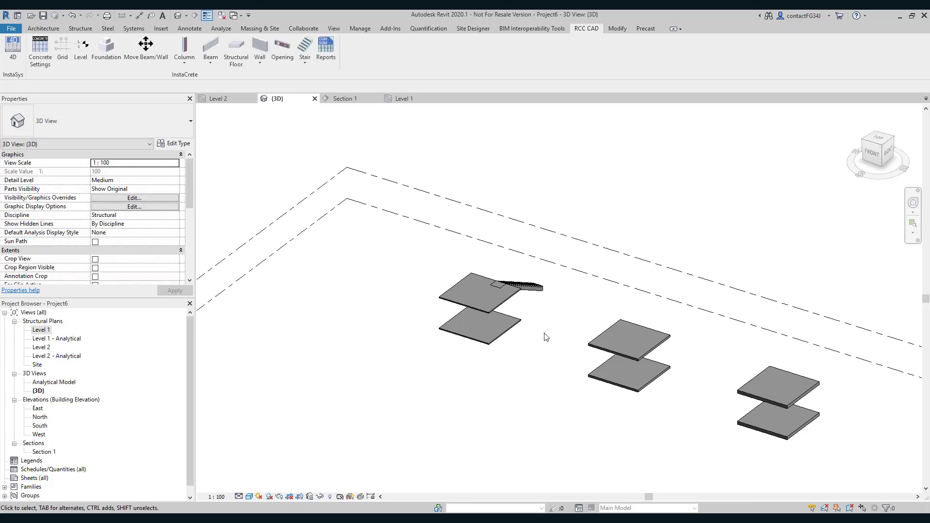
Examine the new stair and its connection to the upper slab from several 3D angles and from the side.
middle_click_drag(546, 336, 571, 339, "shift")
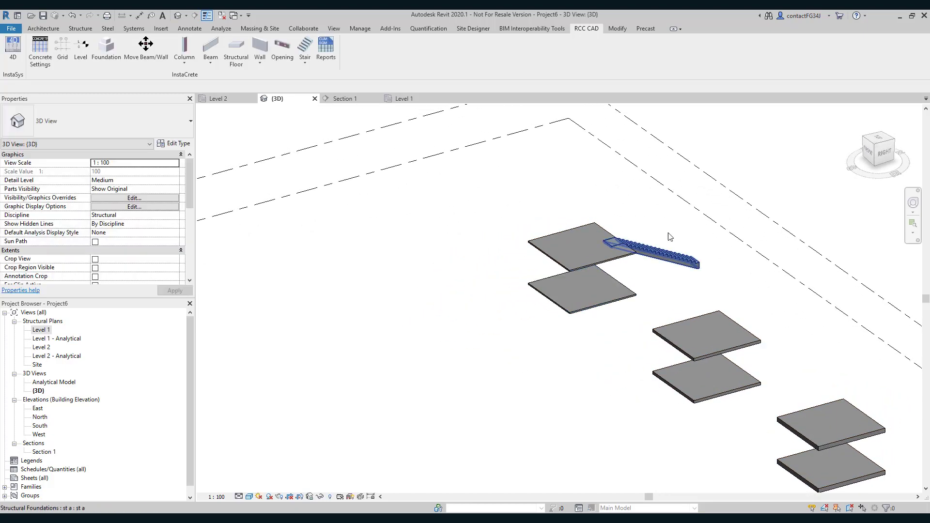
scroll(676, 263, "up", 5)
scroll(583, 355, "down", 5)
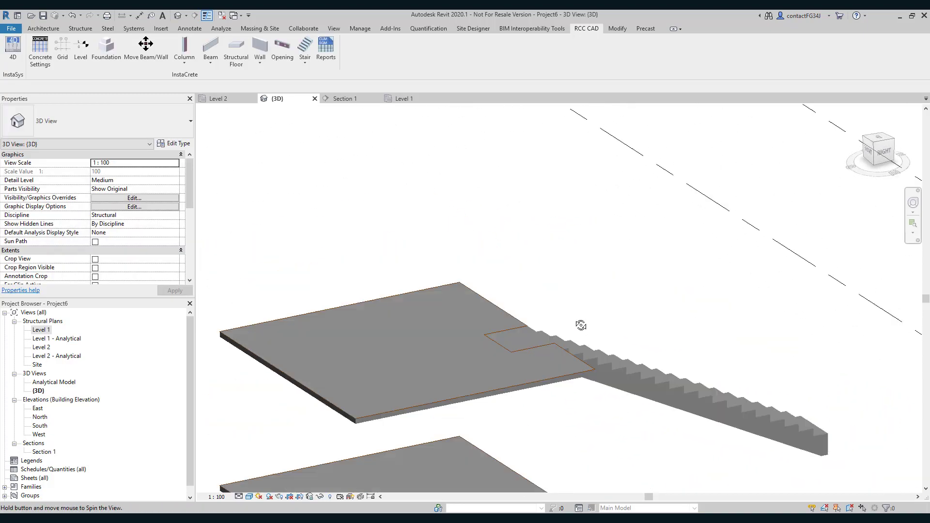
scroll(568, 303, "down", 3)
middle_click_drag(605, 376, 604, 336, "shift")
scroll(638, 400, "up", 3)
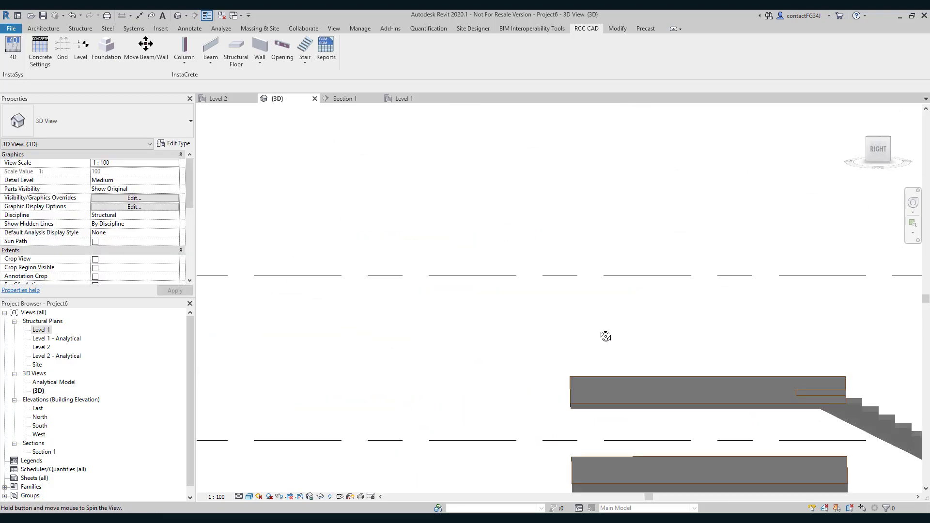
scroll(615, 359, "down", 2)
scroll(766, 423, "up", 2)
middle_click_drag(768, 425, 760, 409, "shift")
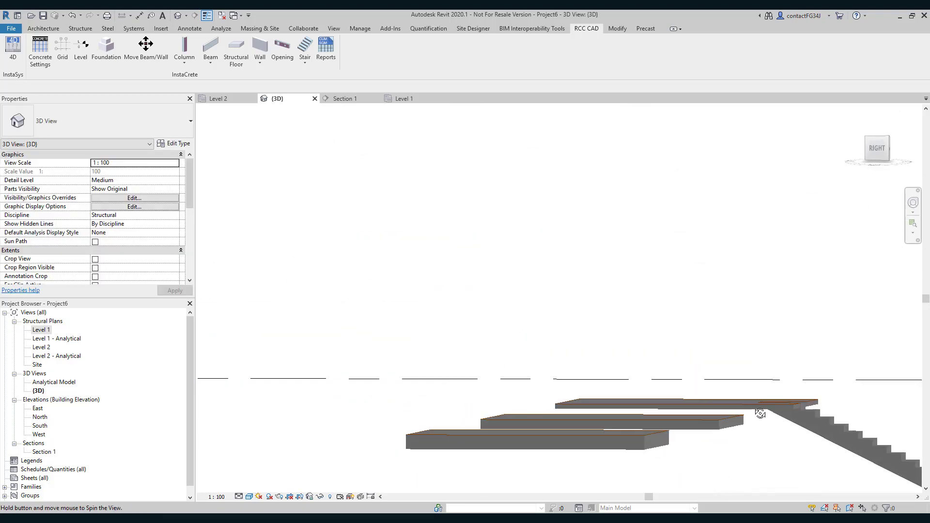
scroll(864, 453, "up", 2)
middle_click_drag(866, 453, 629, 329, "shift")
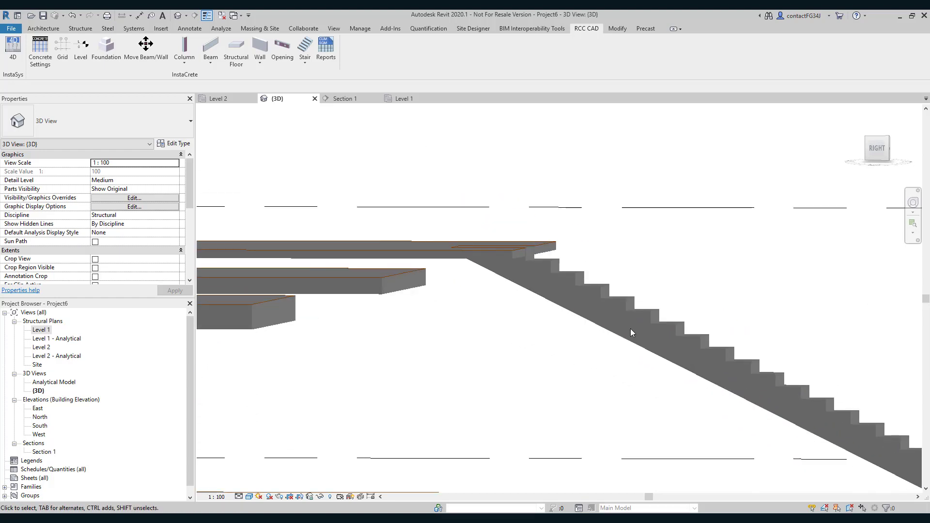
In the Level 1 structural plan, move the section line from the third slab so that it cuts through the new stair.
double_click(44, 330)
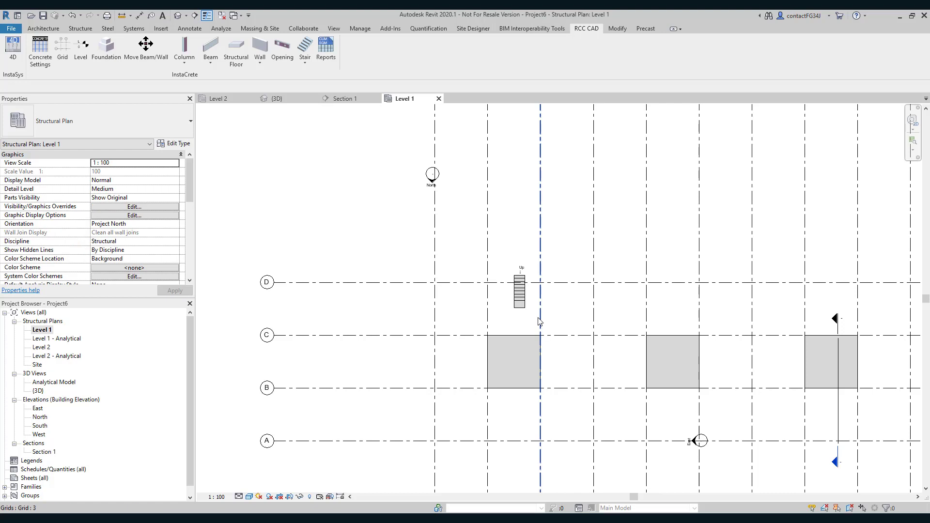
scroll(537, 317, "up", 2)
middle_click_drag(785, 437, 662, 417)
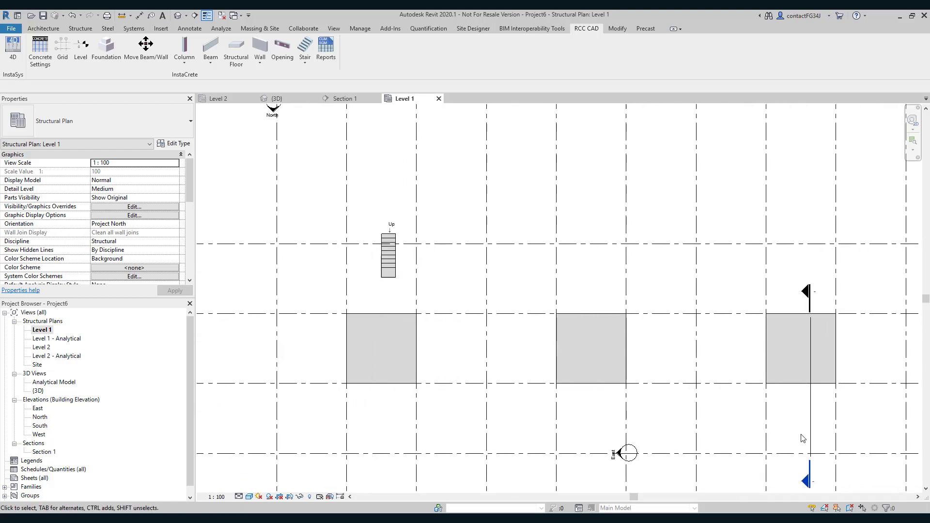
left_click(815, 426)
left_click_drag(815, 426, 393, 333)
left_click(478, 285)
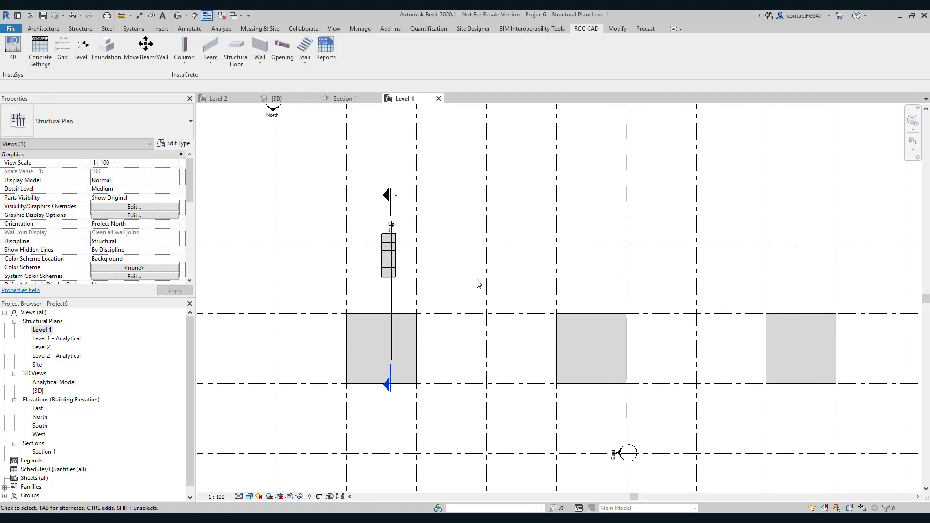
Open the Section 1 view and examine the stair profile, its start at Level 1 and its joint with the Level 2 slab.
double_click(387, 390)
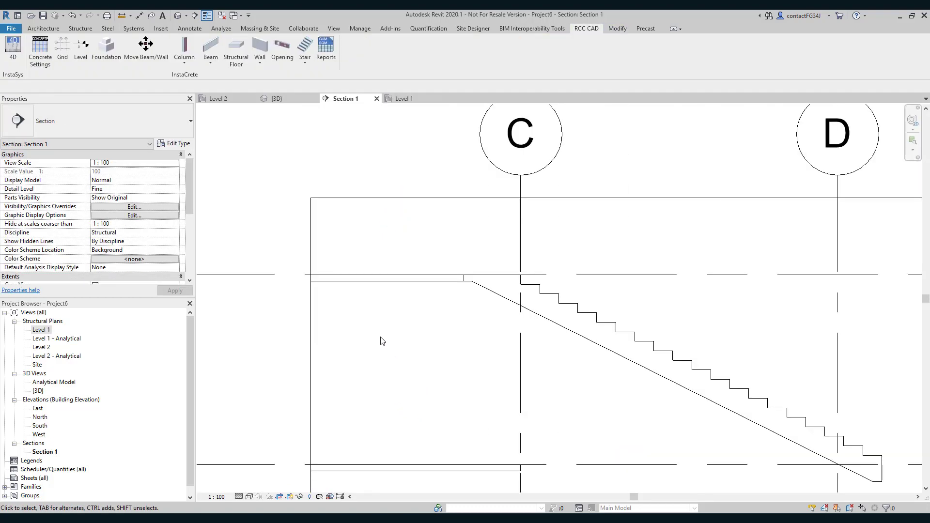
key("z")
key("f")
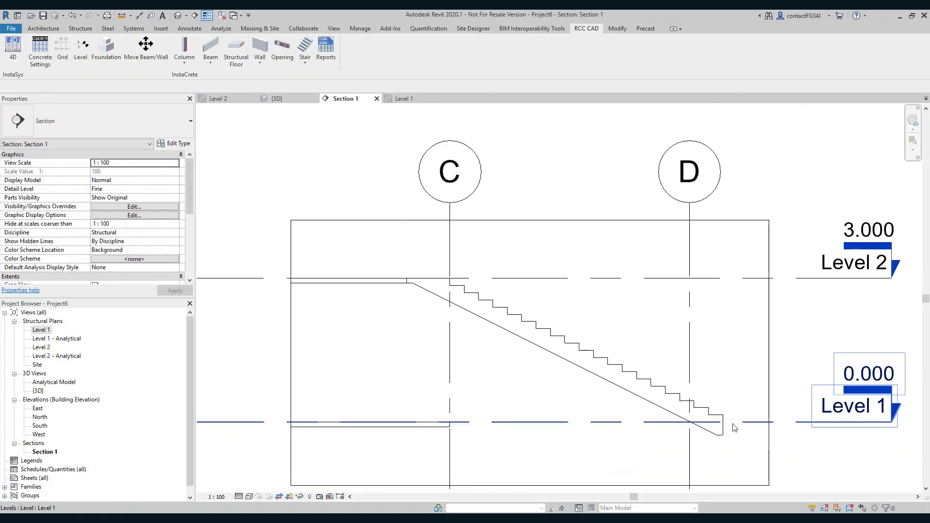
scroll(727, 423, "up", 2)
scroll(723, 424, "down", 2)
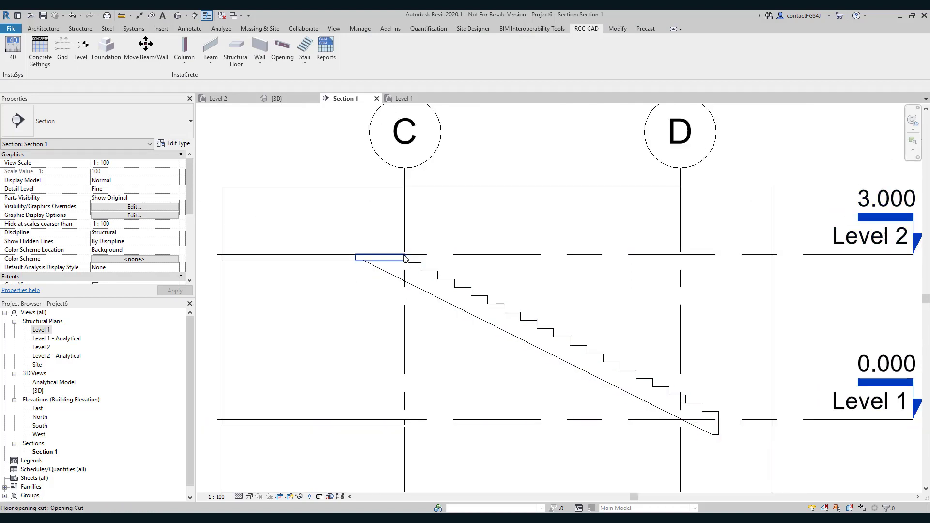
scroll(362, 261, "up", 2)
scroll(334, 274, "up", 2)
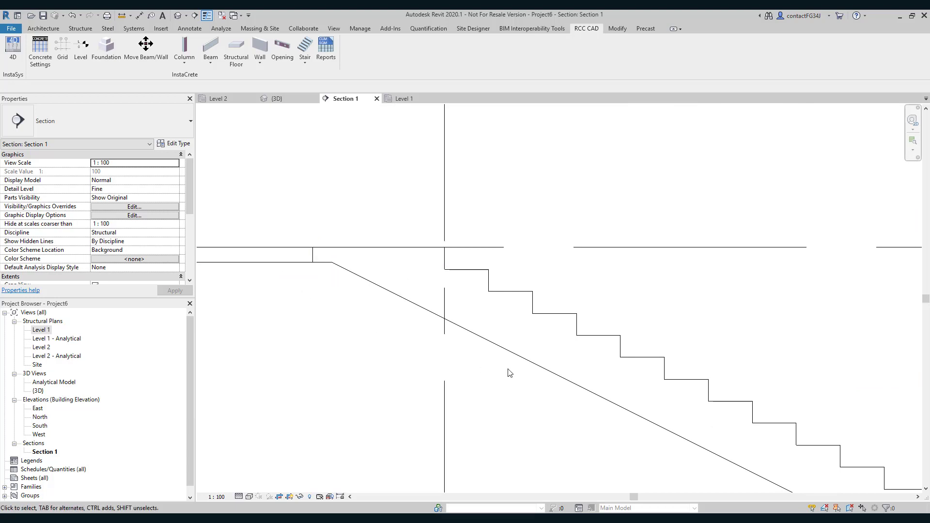
scroll(539, 371, "down", 3)
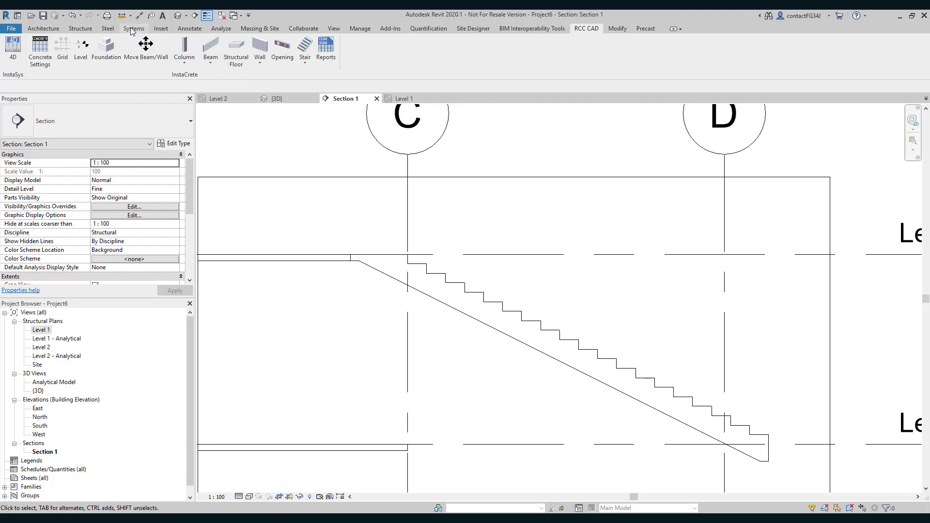
Measure the stair's waist slab thickness and the Level 2 floor slab's thickness in the section.
left_click(121, 15)
left_click(559, 338)
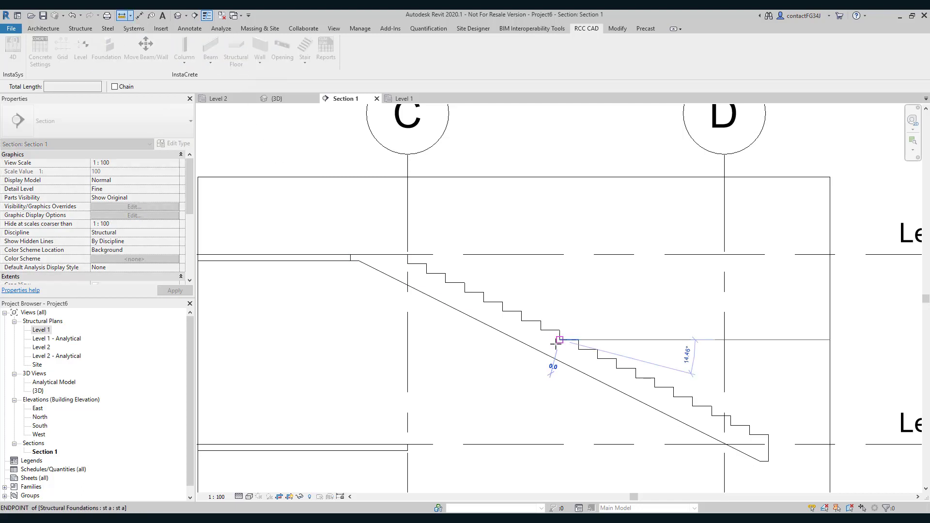
scroll(552, 355, "up", 2)
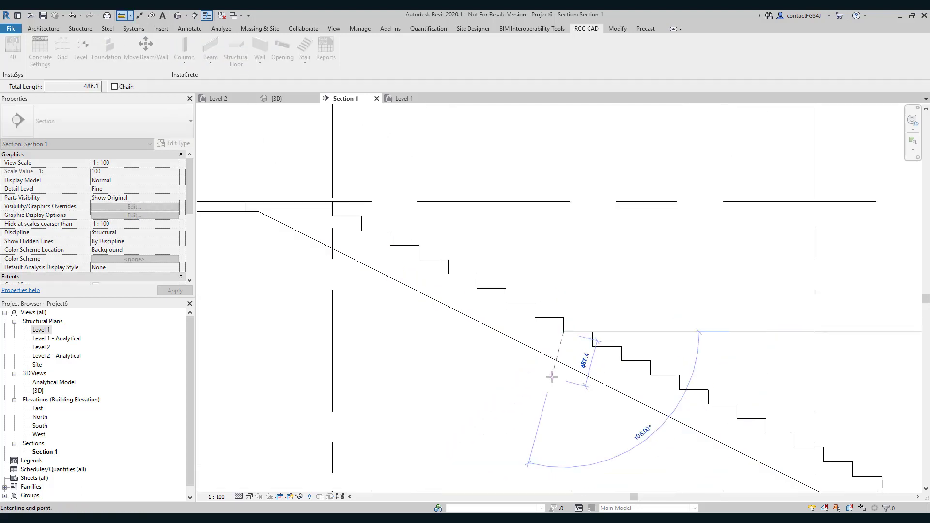
left_click(551, 359)
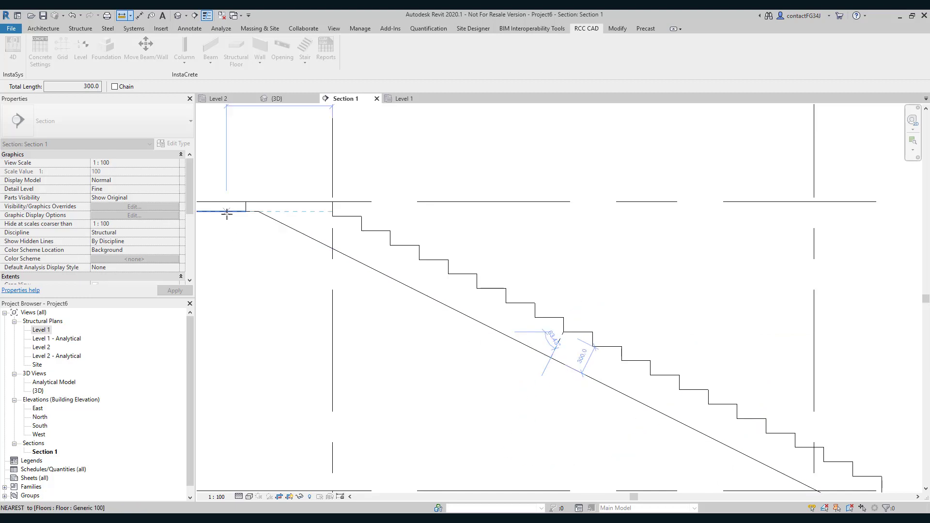
left_click(224, 212)
key("Escape")
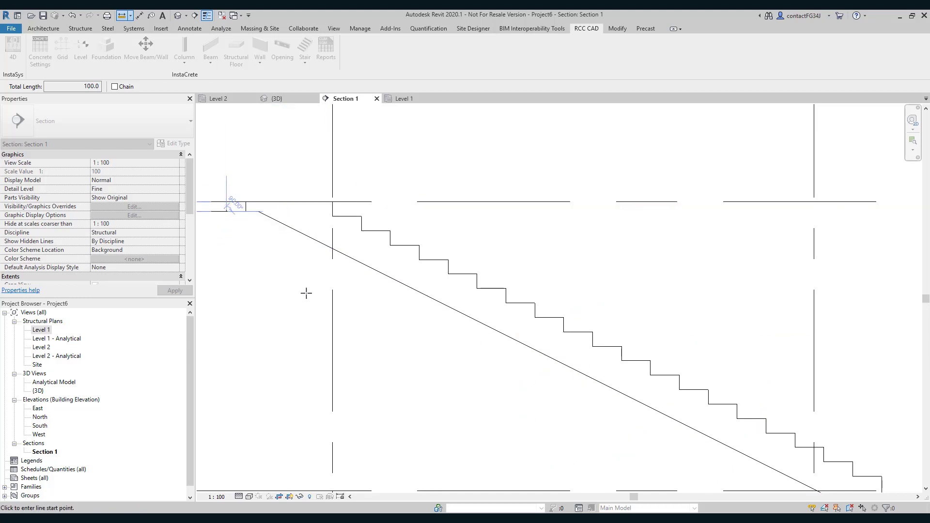
key("Escape")
scroll(422, 425, "down", 2)
scroll(422, 425, "down", 2)
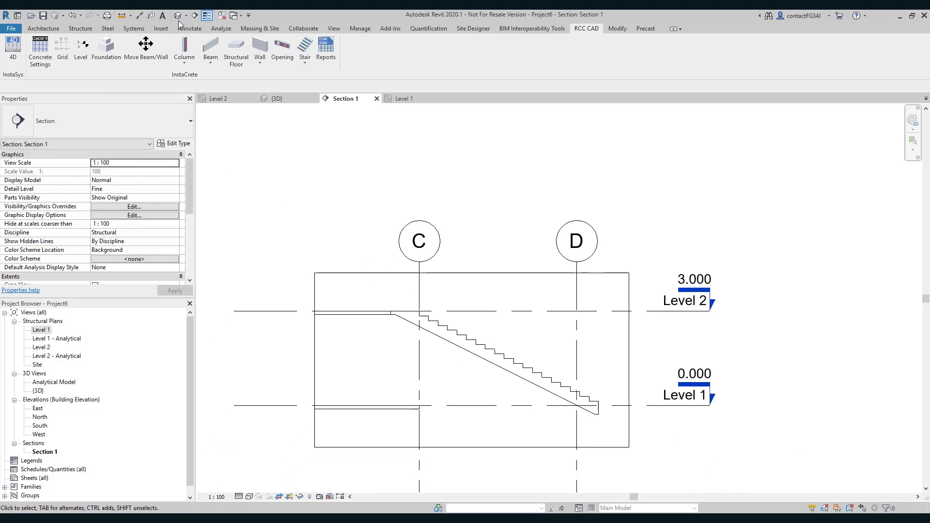
Start a Single Flight Stair in the 3D view, placed at E.W. grid D with offset 1300 and N.S. grid 5 with offset 2500.
left_click(278, 99)
middle_click_drag(559, 338, 695, 460, "shift")
left_click(303, 62)
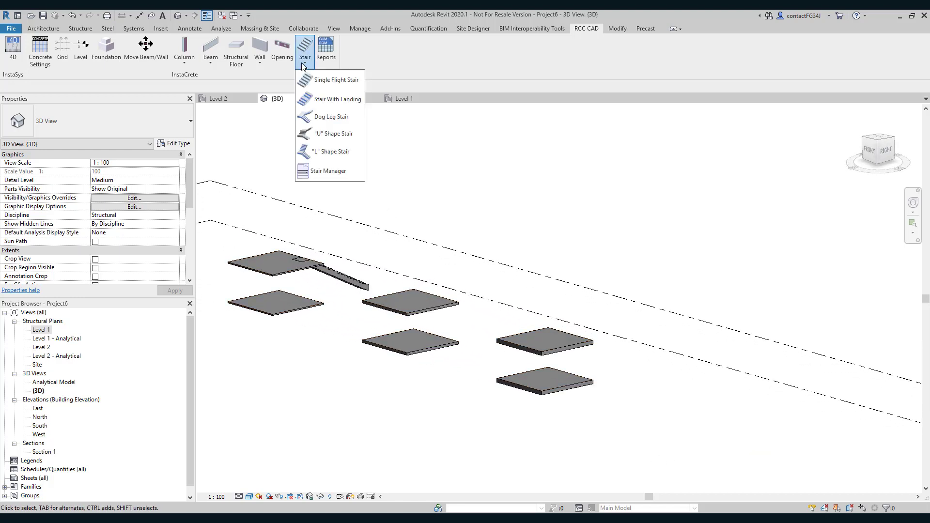
left_click(324, 80)
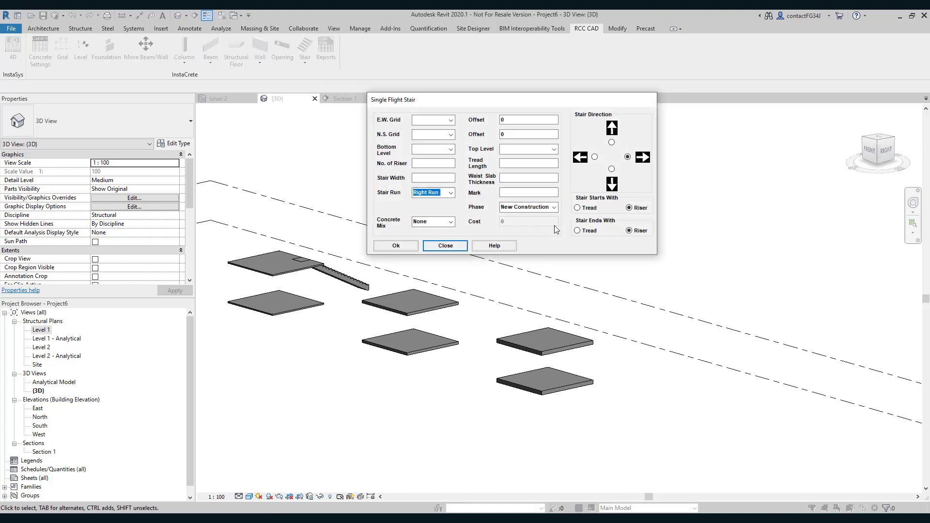
left_click(441, 120)
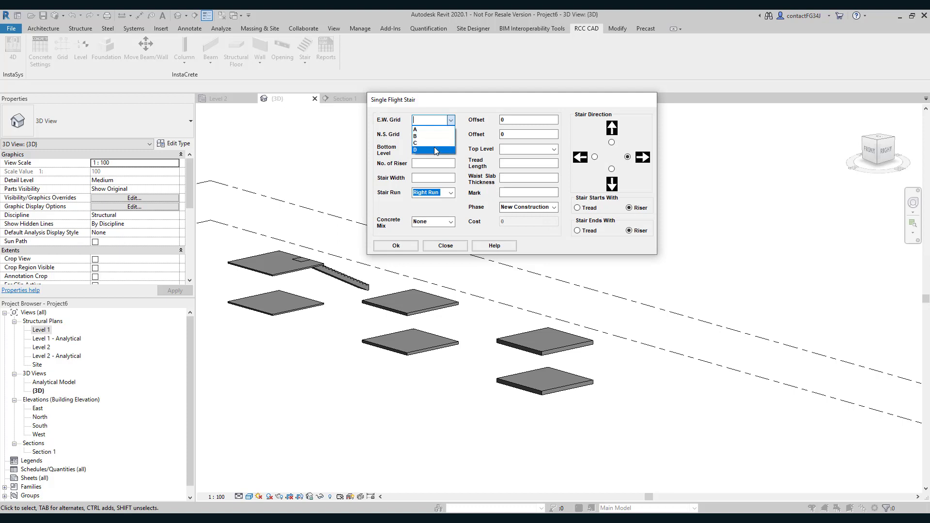
left_click(433, 148)
left_click(508, 120)
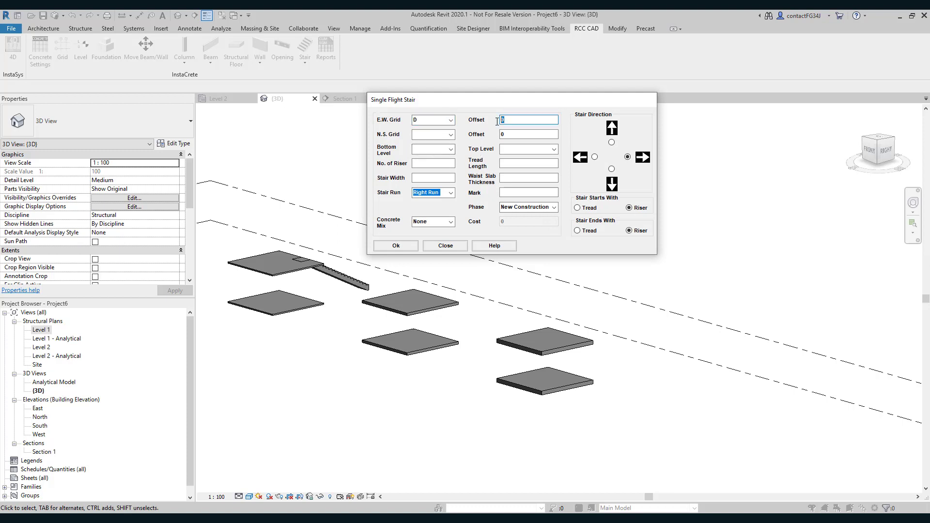
type("1300")
left_click(450, 135)
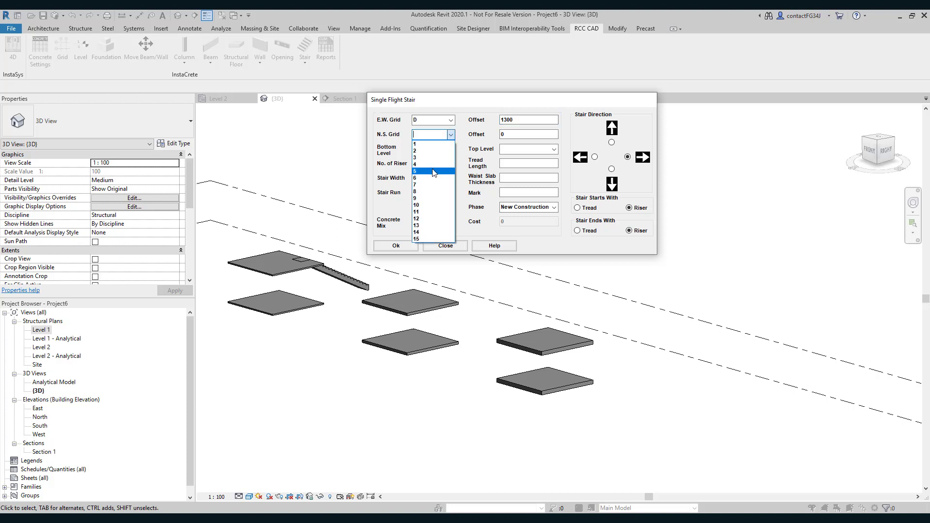
left_click(433, 172)
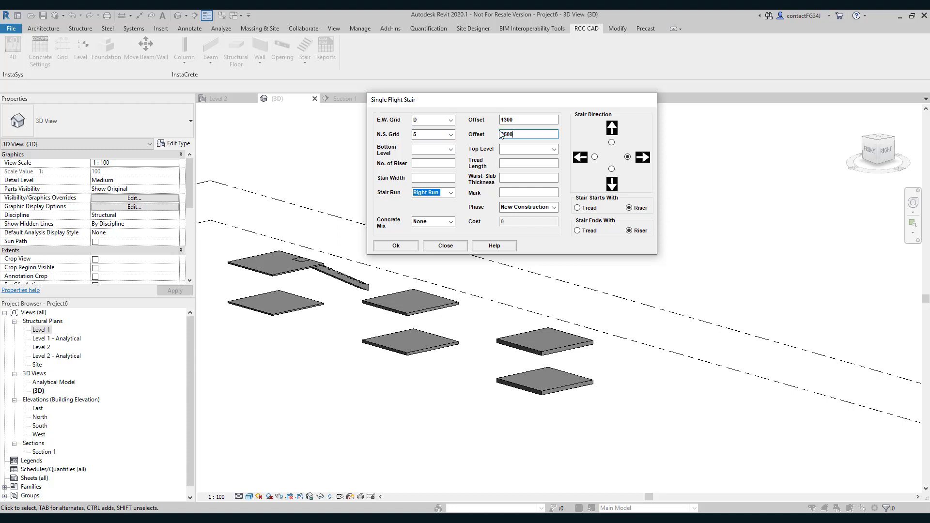
Set the stair to run from Level 1 to Level 2 with 20 risers.
left_click(450, 149)
left_click(430, 157)
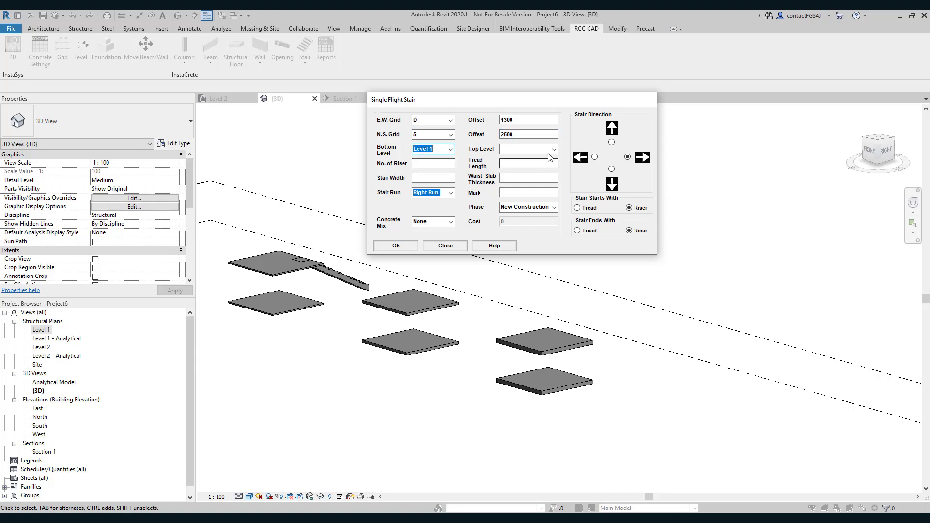
left_click(554, 149)
left_click(539, 168)
left_click(444, 165)
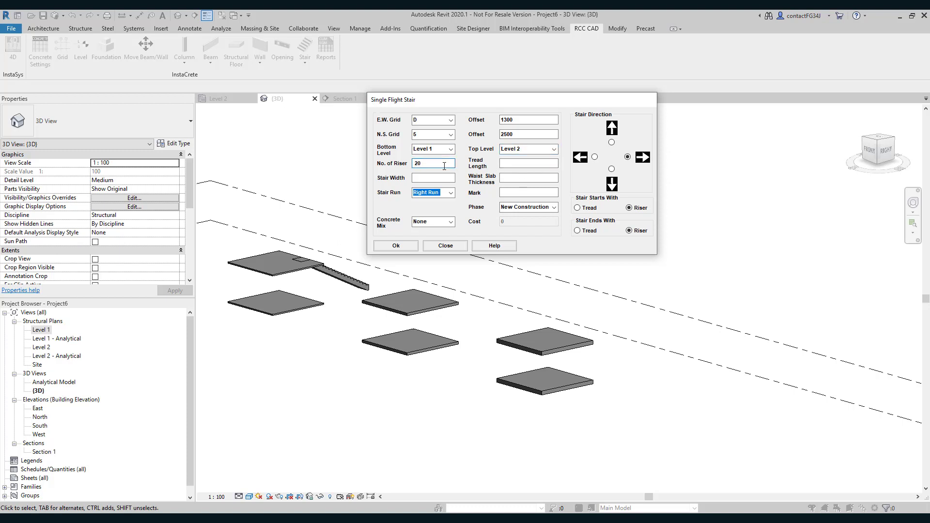
Set the tread length to 300, stair width to 1000, waist slab thickness to 100 and mark to "st b".
left_click(511, 164)
left_click(445, 178)
left_click(523, 178)
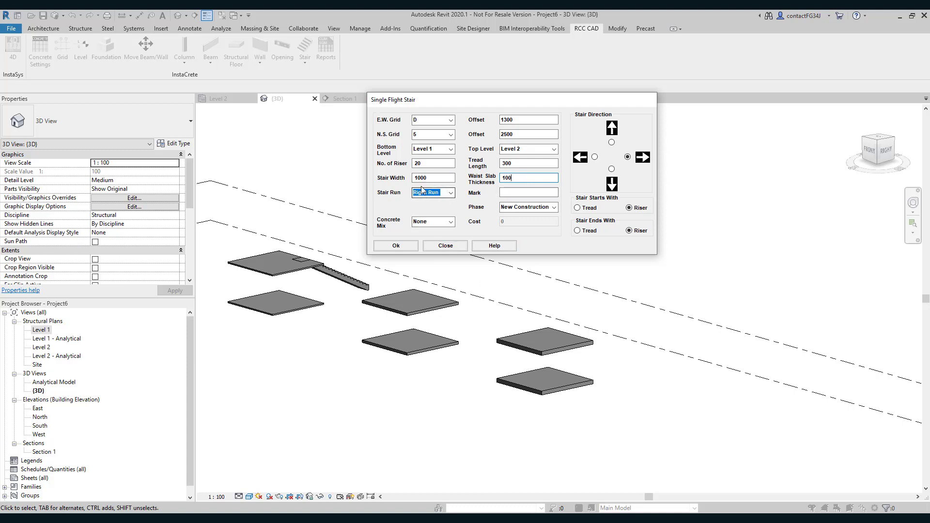
left_click(515, 194)
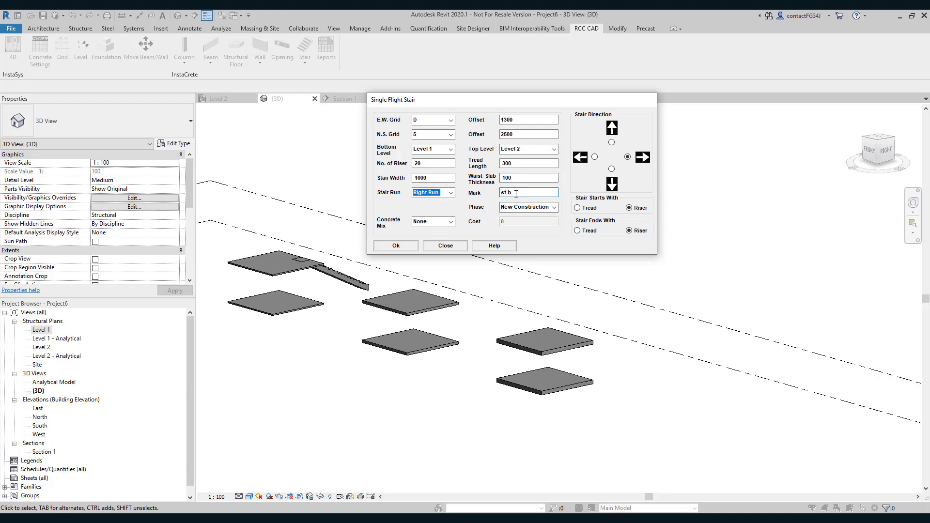
Set the stair direction to downward, make it both start and end with a tread, and accept the settings.
left_click(611, 168)
left_click(595, 209)
left_click(590, 234)
left_click(406, 248)
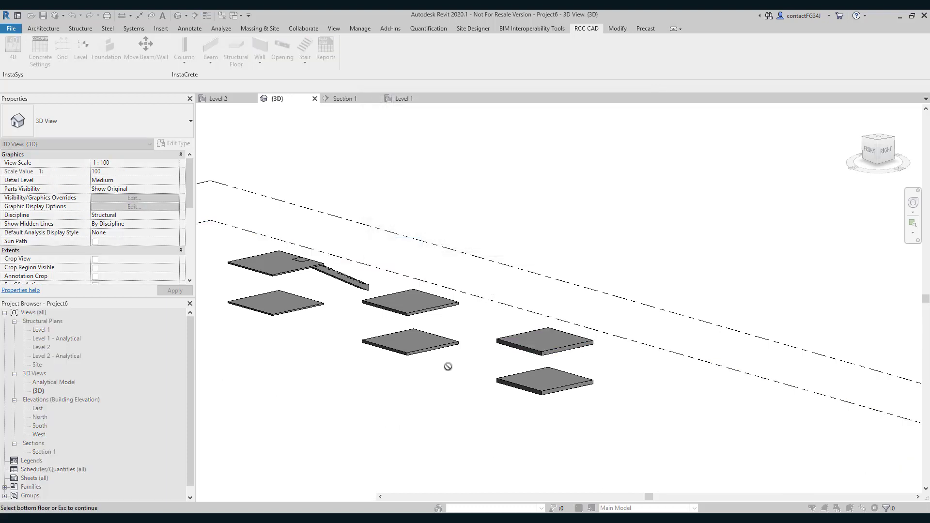
Skip the bottom floor, select the middle Level 2 slab as the top floor, and save the family as "st b" in the stair folder.
key("Escape")
left_click(451, 312)
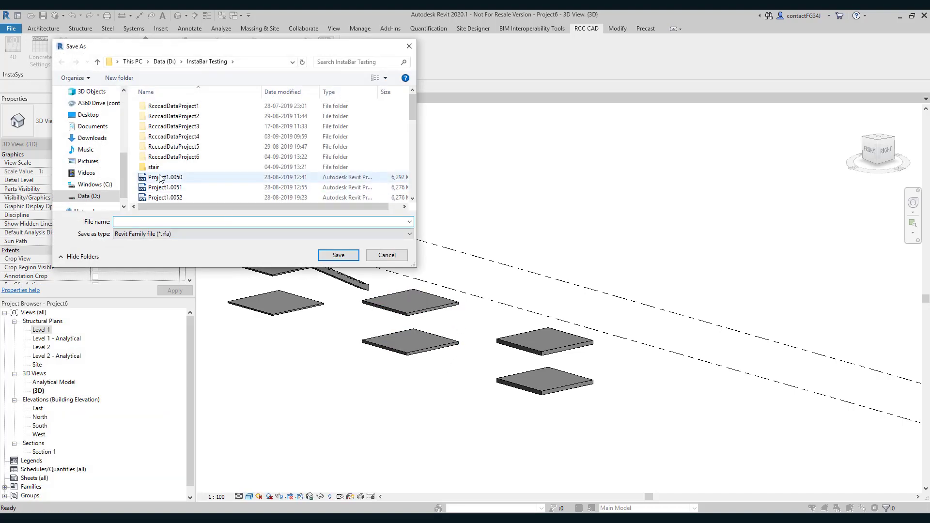
double_click(152, 168)
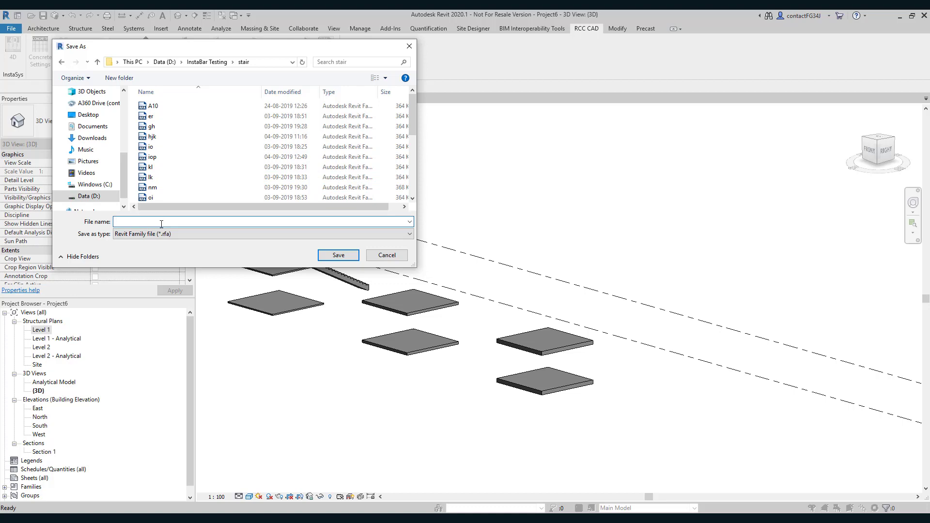
type("st b")
left_click(337, 256)
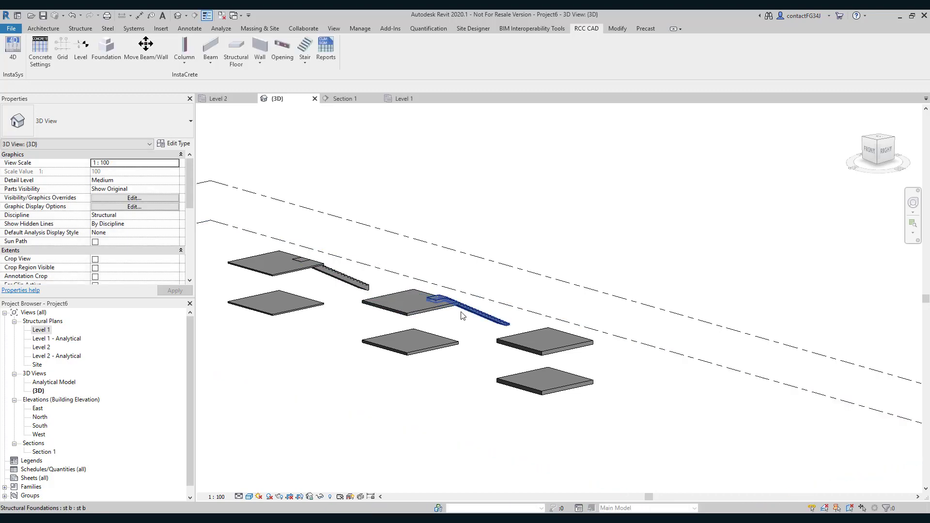
Examine the second stair's steps, underside and connection to the middle upper slab from several 3D angles.
scroll(465, 319, "down", 2)
middle_click_drag(469, 325, 363, 265, "shift")
scroll(561, 349, "up", 5)
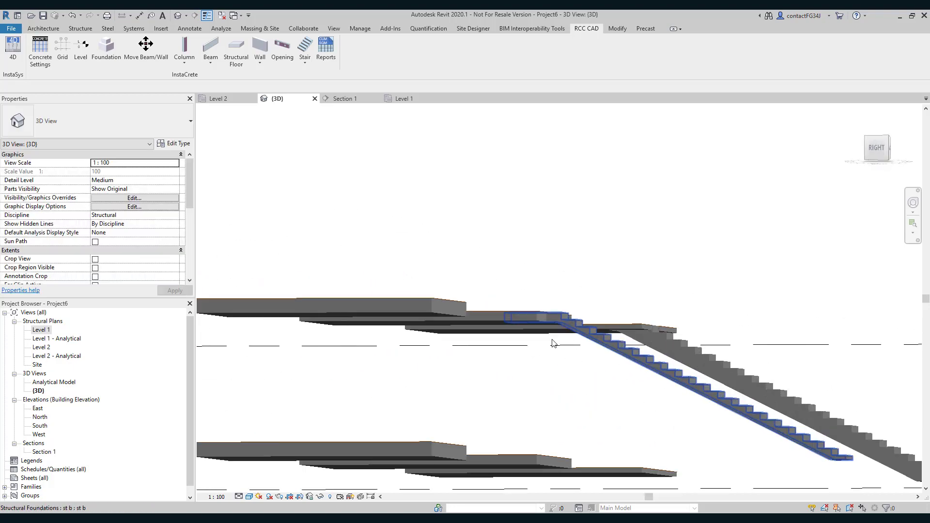
middle_click_drag(568, 360, 573, 363, "shift")
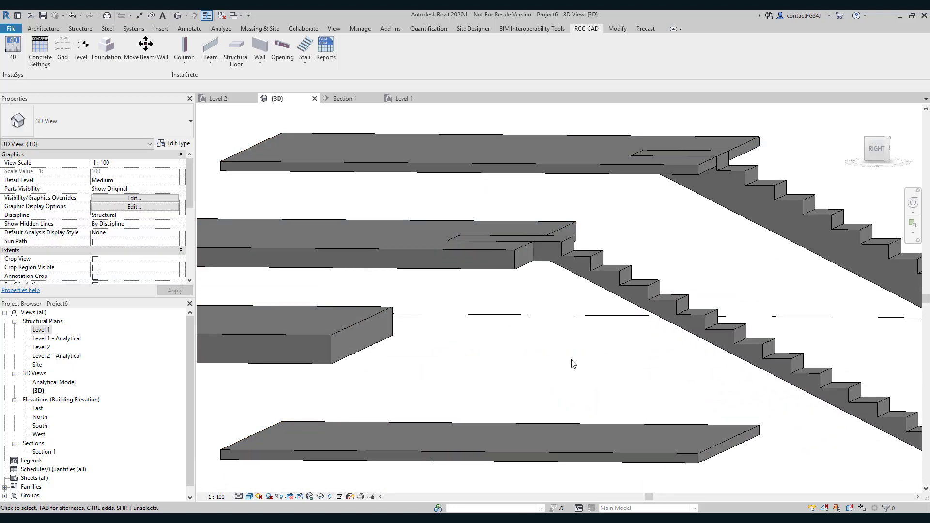
scroll(543, 256, "up", 3)
scroll(600, 329, "up", 4)
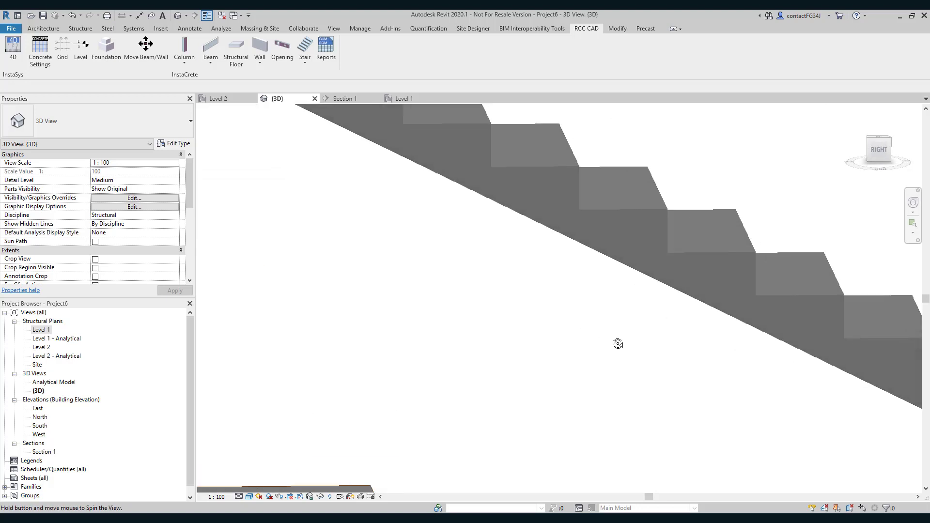
middle_click_drag(616, 342, 457, 322, "shift")
scroll(457, 321, "down", 2)
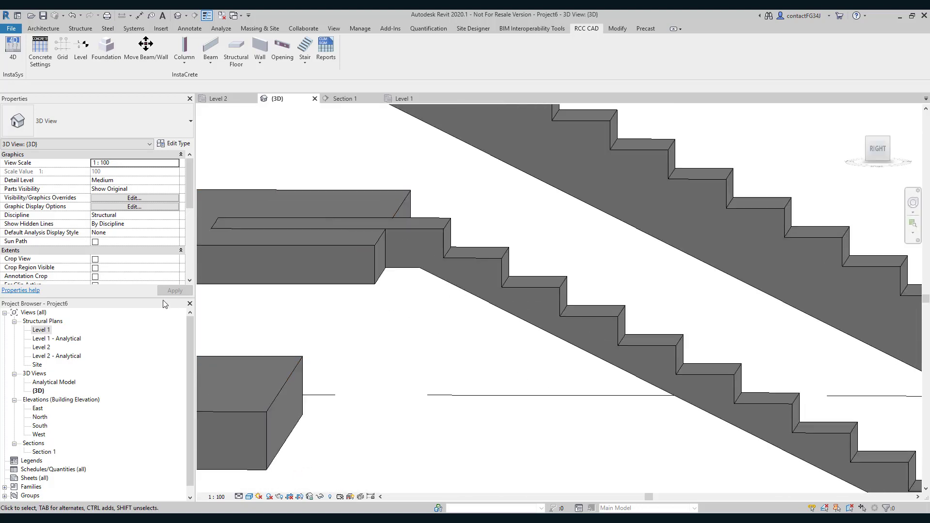
In the Level 1 structural plan, move the section line from the first stair so that it cuts through the second stair.
double_click(39, 331)
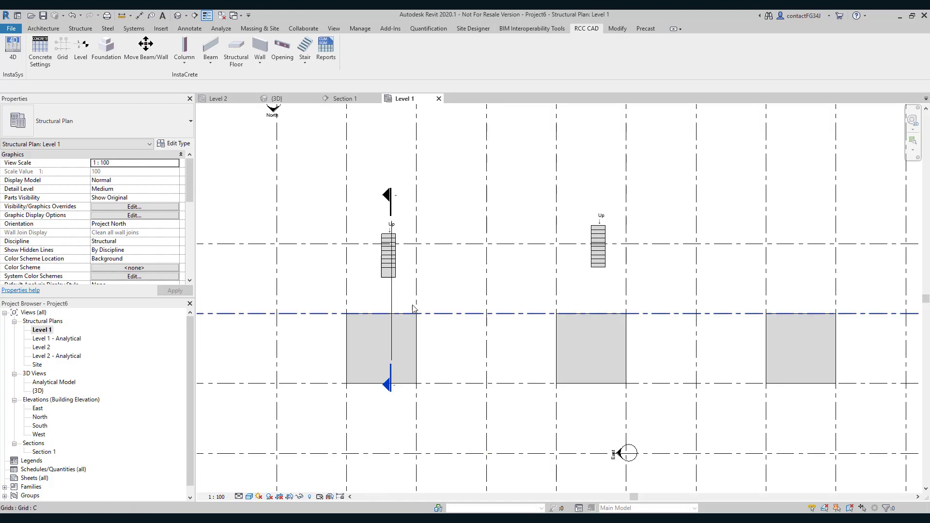
left_click_drag(395, 300, 600, 314)
left_click(675, 288)
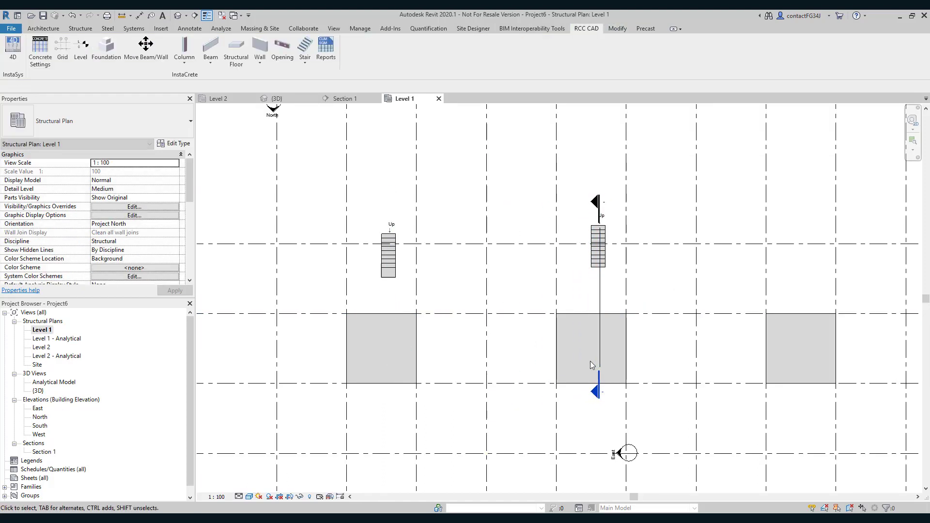
Open the Section 1 view and extend the crop region beyond grid D to show the stair's complete lower end.
double_click(594, 393)
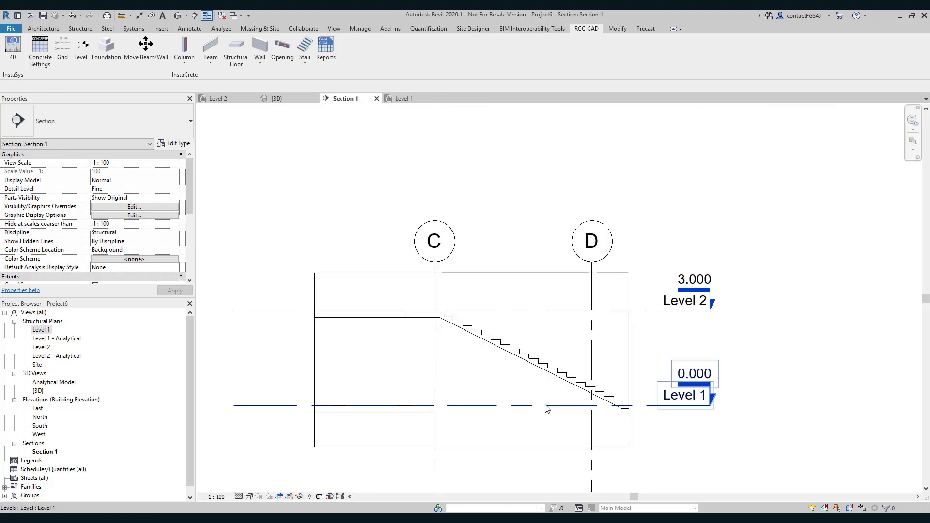
scroll(550, 405, "up", 1)
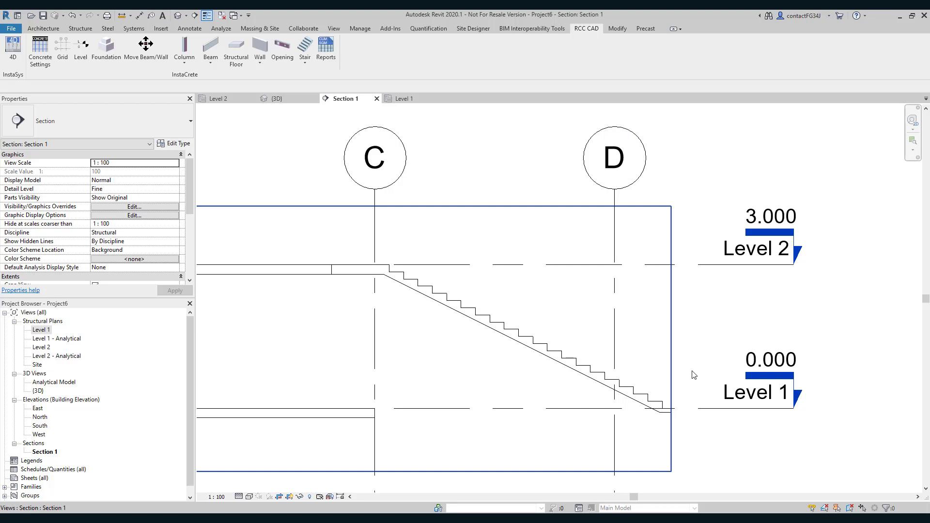
left_click(673, 349)
left_click_drag(673, 341, 726, 339)
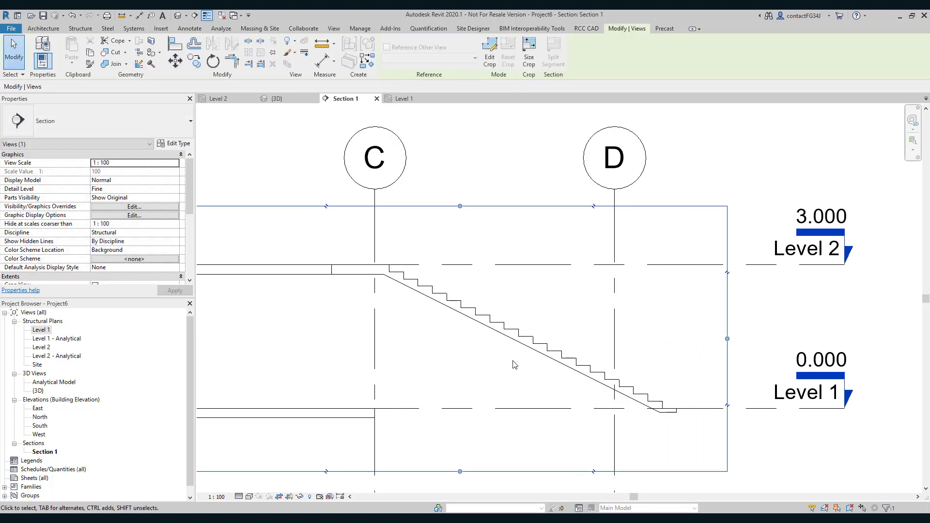
Measure the second stair's waist slab thickness perpendicular from an inner step corner to the sloping underside.
scroll(512, 364, "up", 2)
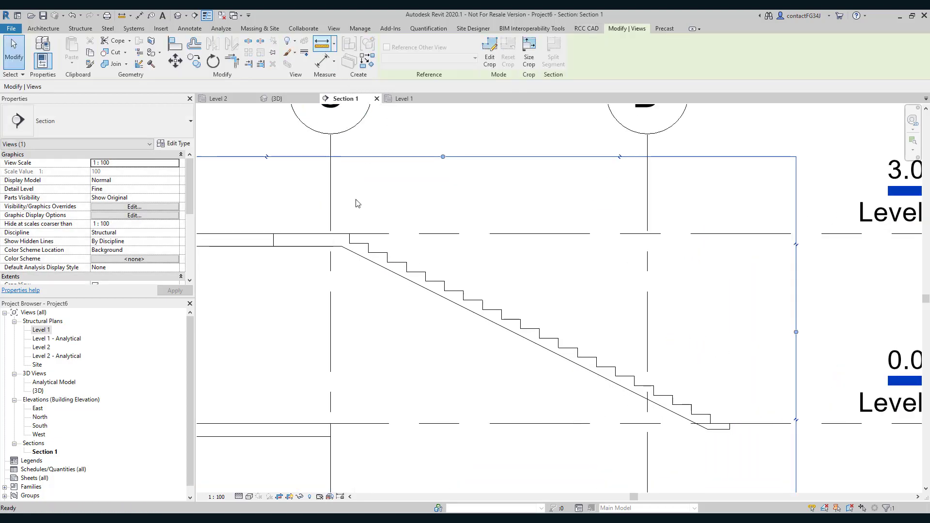
key("m")
key("e")
scroll(417, 282, "up", 3)
left_click(429, 282)
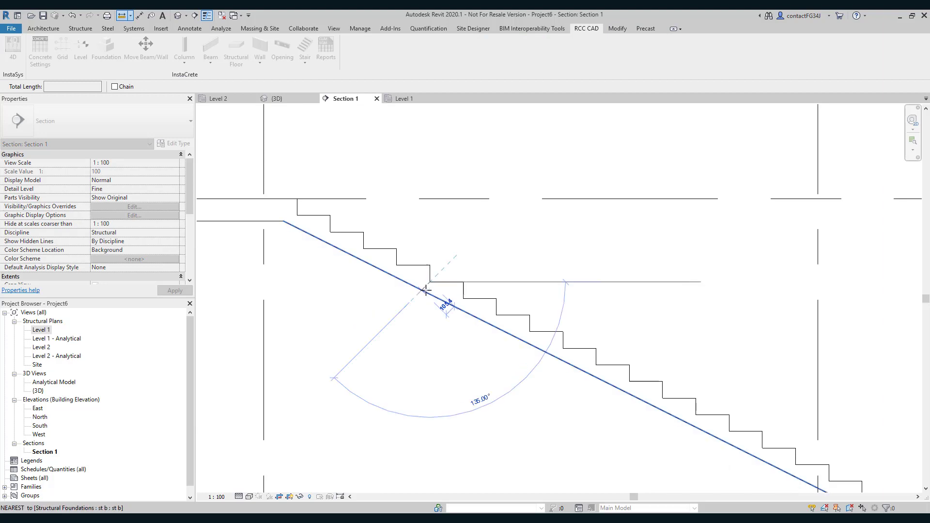
scroll(426, 290, "up", 3)
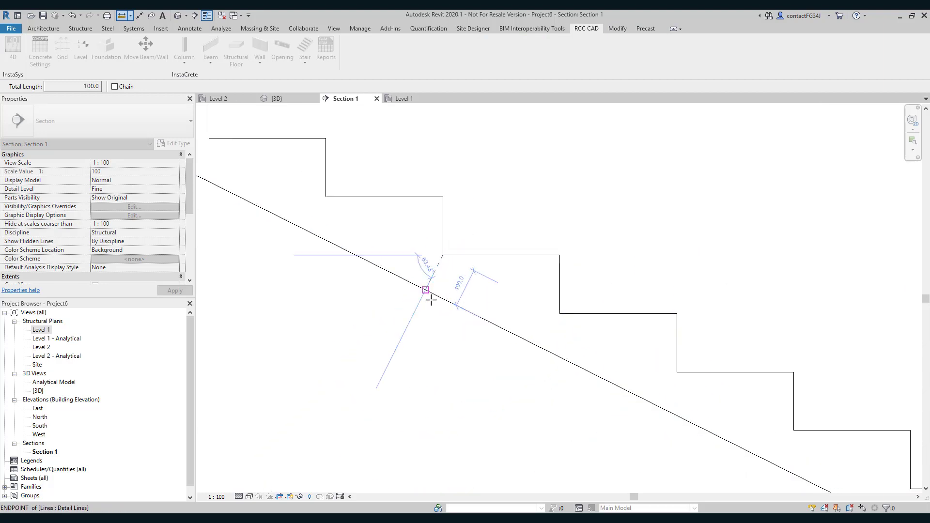
left_click(430, 290)
Measure the Level 2 floor slab's thickness and the length of the stair's top tread from the slab edge.
scroll(559, 342, "down", 1)
left_click(266, 229)
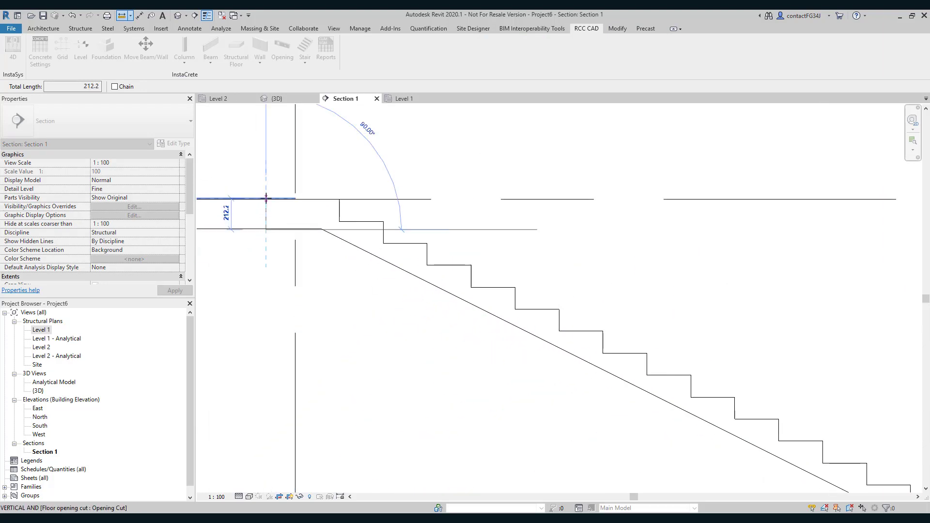
left_click(266, 197)
left_click(338, 200)
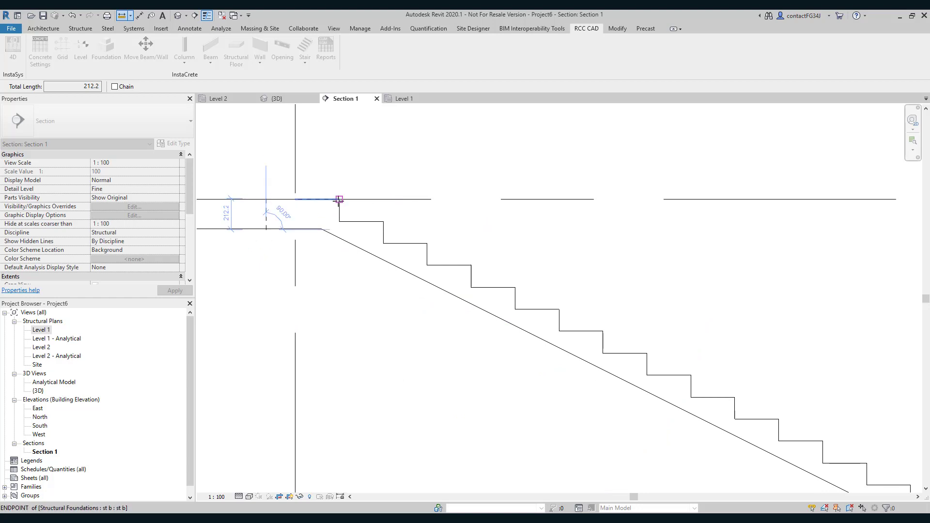
scroll(295, 199, "up", 2)
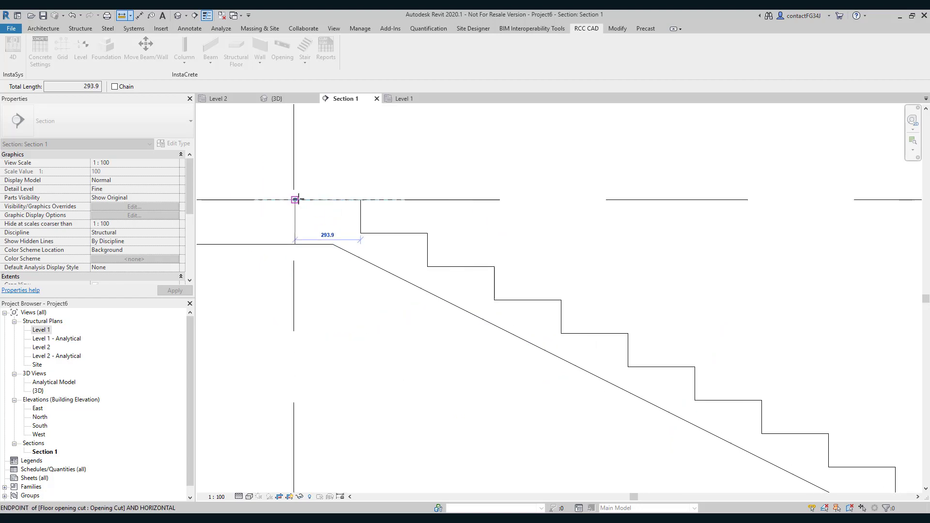
left_click(292, 199)
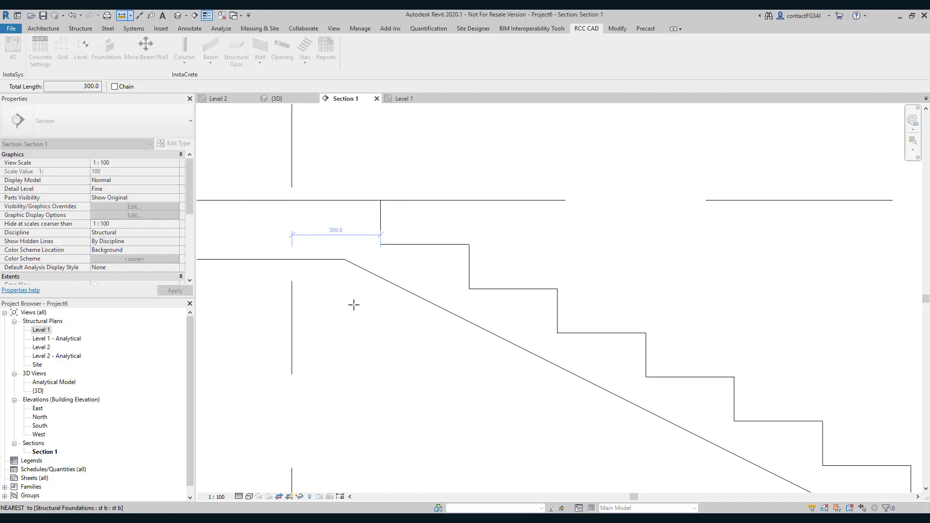
key("Escape")
key("Escape")
Examine the full stair profile in the section, including its starting tread at Level 1 and ending tread at Level 2.
scroll(361, 326, "down", 6)
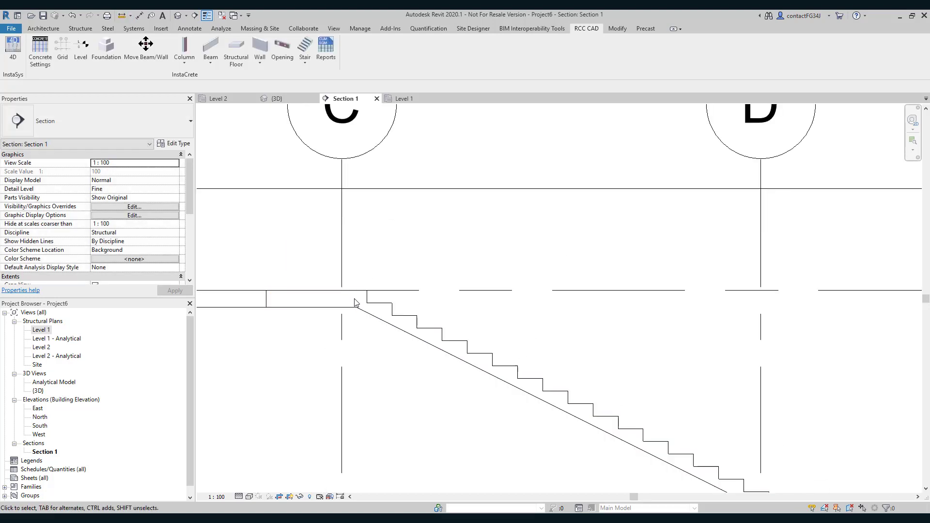
middle_click_drag(357, 300, 333, 258)
scroll(334, 258, "down", 2)
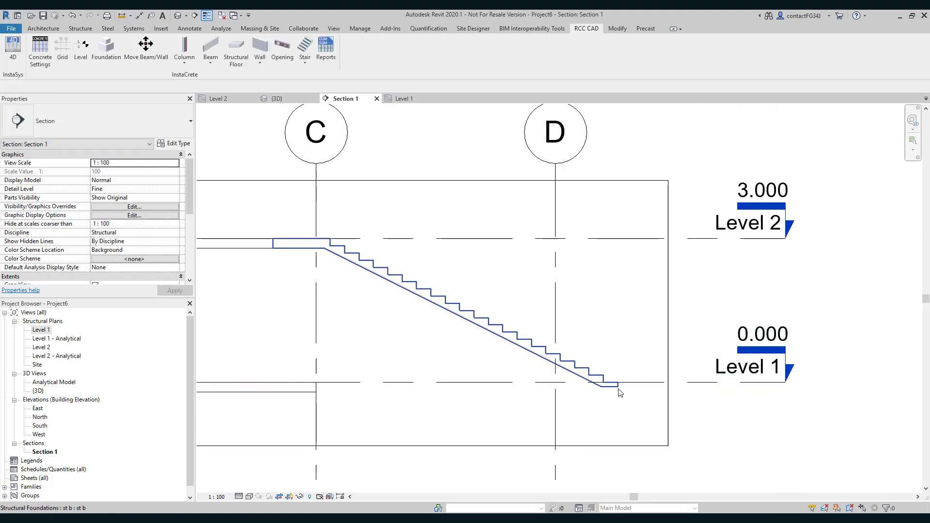
middle_click_drag(473, 345, 583, 365)
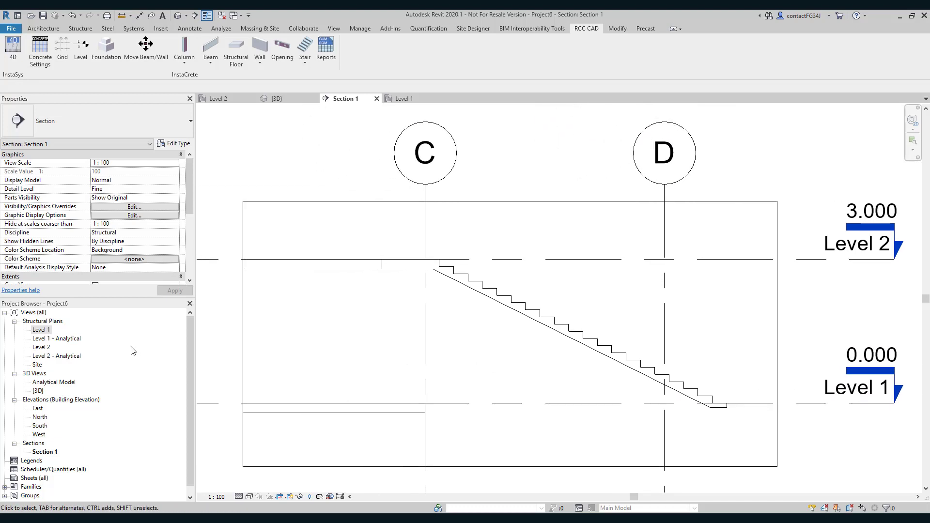
In the 3D view, start a Stair With Landing on E.W. grid D with offset 1700 and N.S. grid 8 with offset 2500.
left_click(177, 15)
scroll(450, 316, "down", 5)
middle_click_drag(454, 319, 656, 382, "shift")
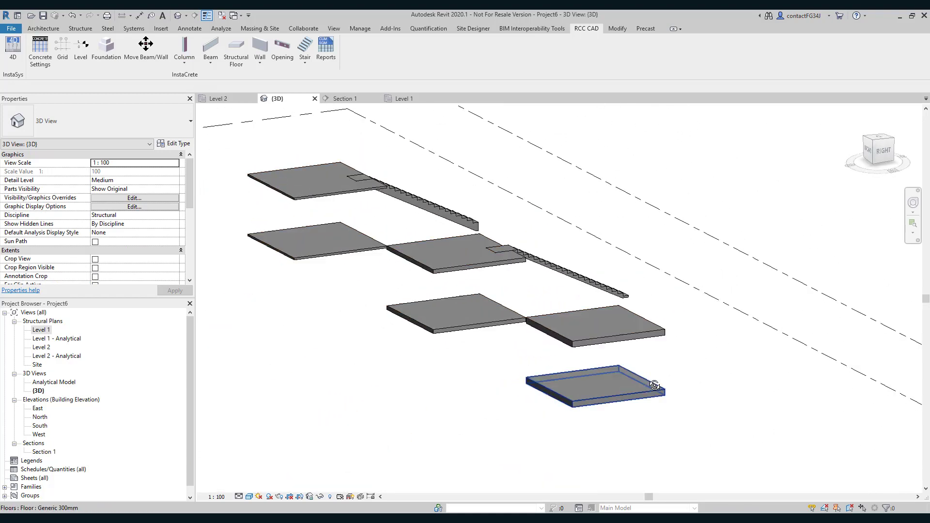
left_click(305, 51)
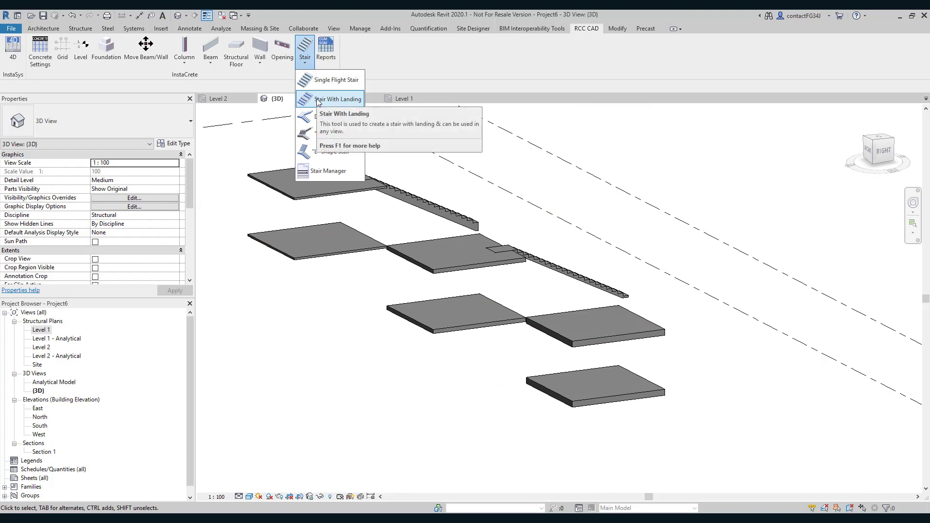
left_click(334, 99)
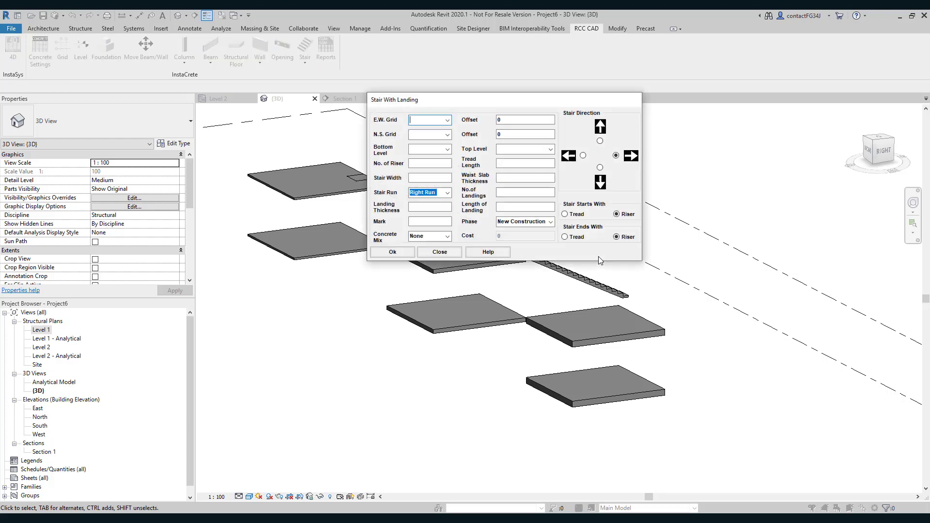
left_click(447, 120)
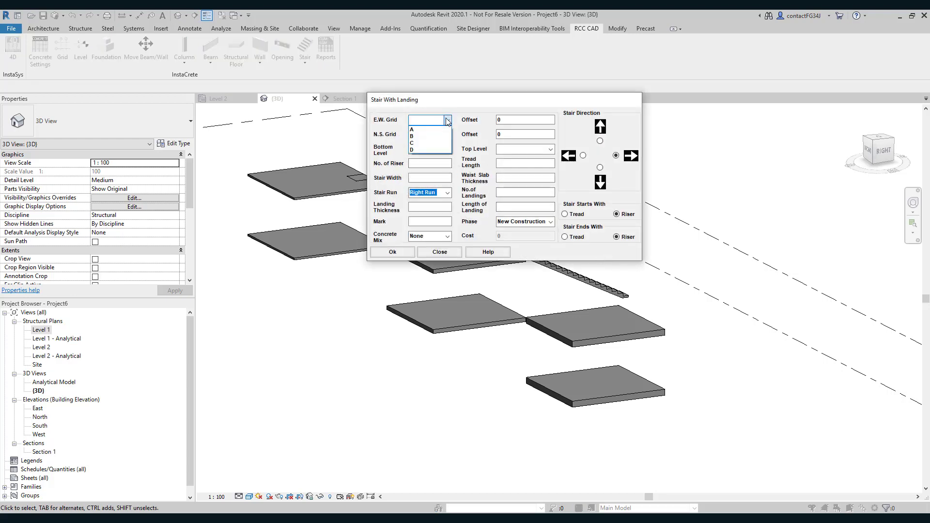
left_click(416, 150)
left_click(523, 121)
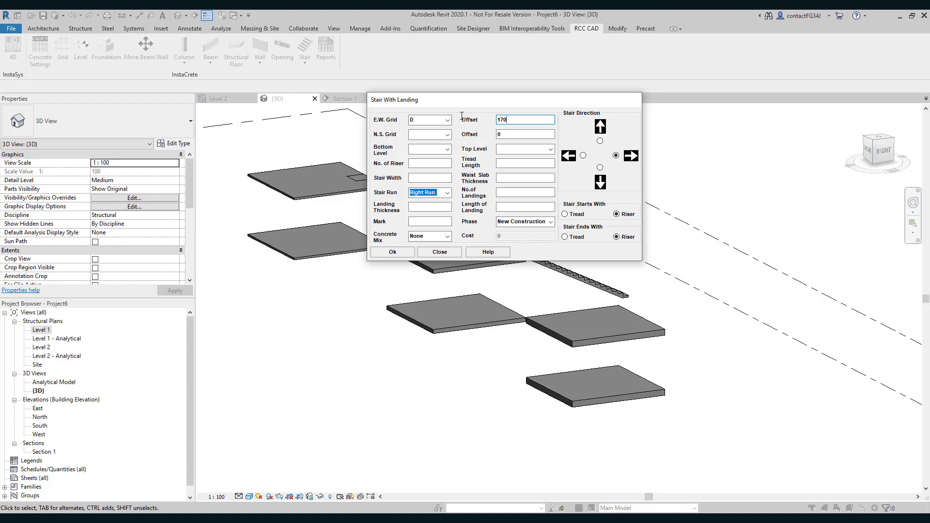
left_click(447, 134)
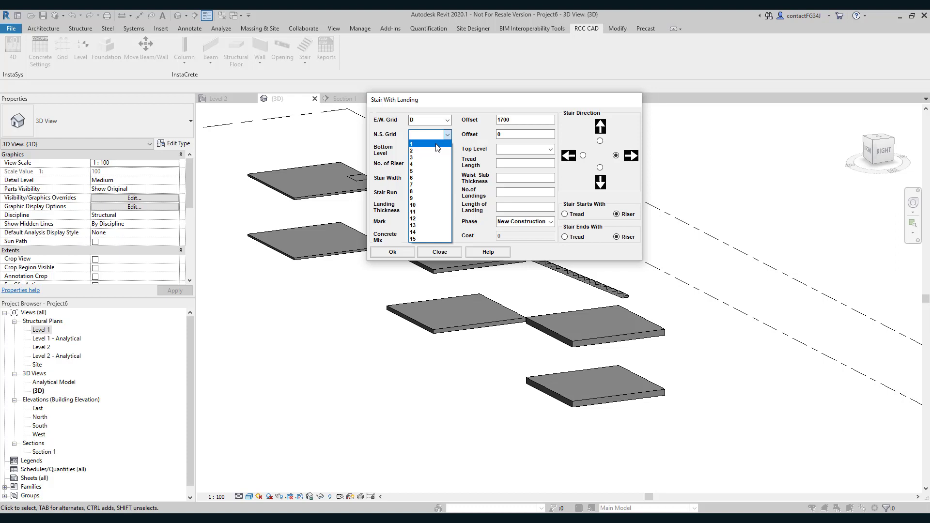
left_click(430, 191)
key("Tab")
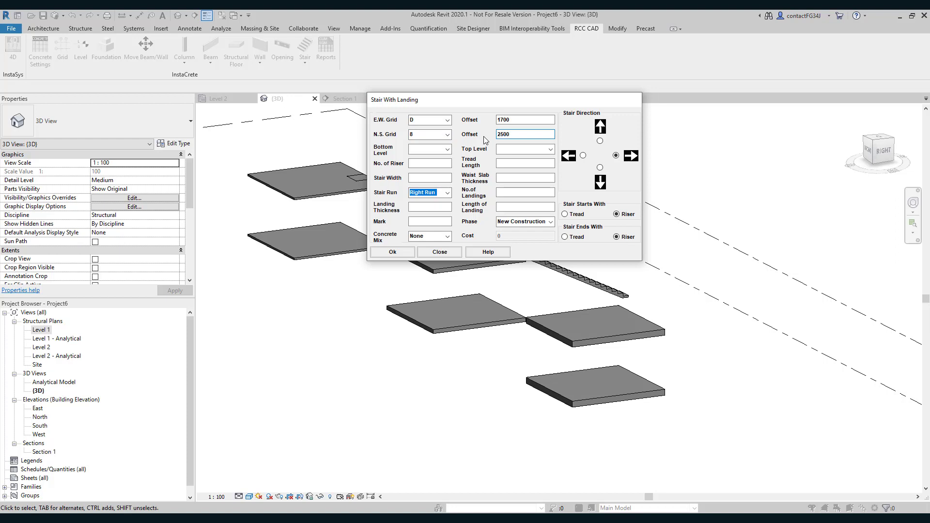
Set the landing stair's bottom level to Level 1 and top level to Level 2.
left_click(447, 149)
left_click(426, 155)
left_click(550, 149)
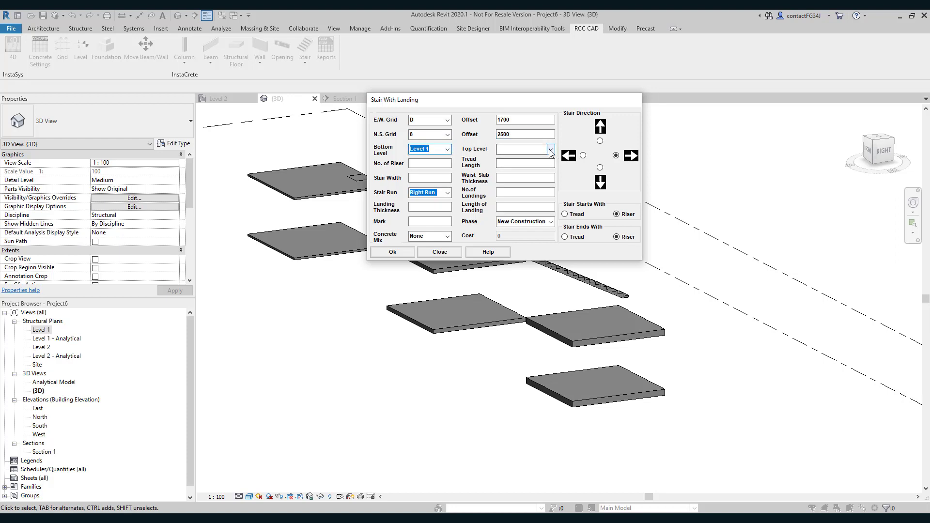
left_click(509, 162)
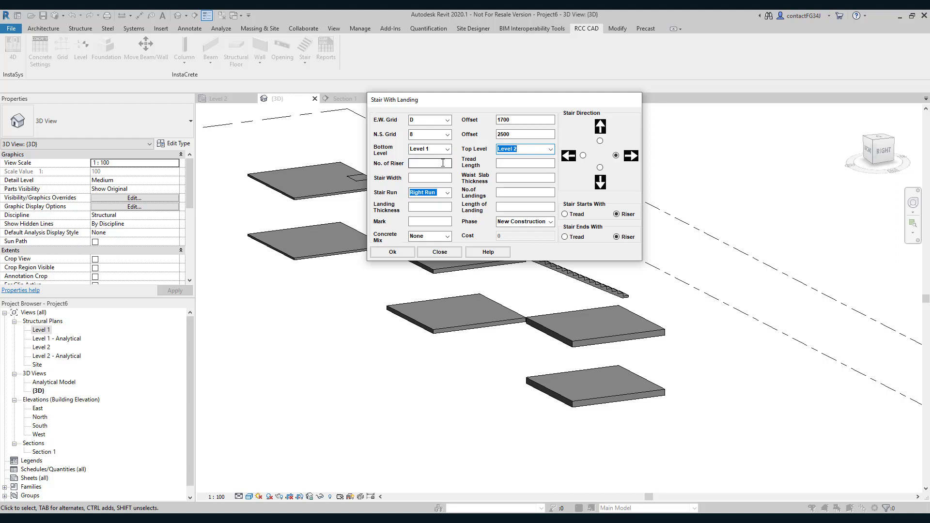
Set 20 risers, tread length 300, stair width 1000 and waist slab thickness 300.
left_click(443, 163)
type("20")
left_click(506, 164)
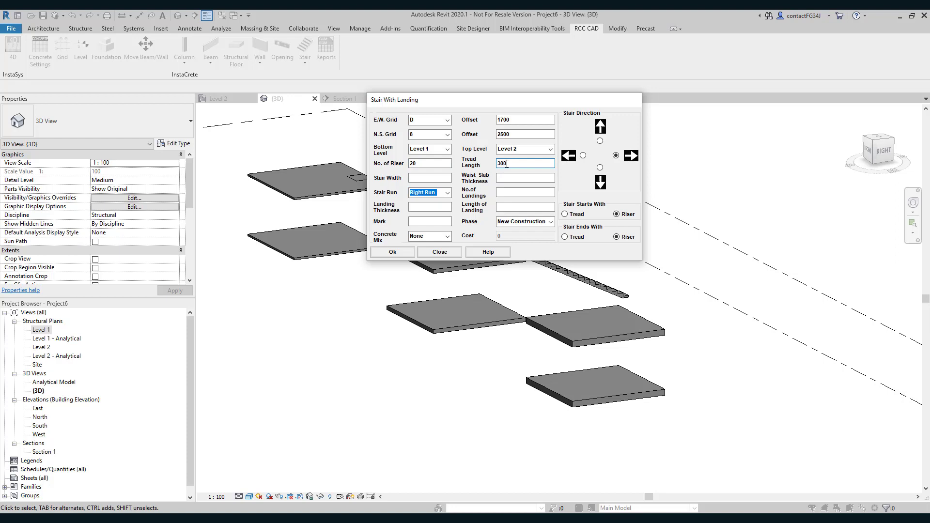
left_click(438, 178)
type("1000")
left_click(508, 177)
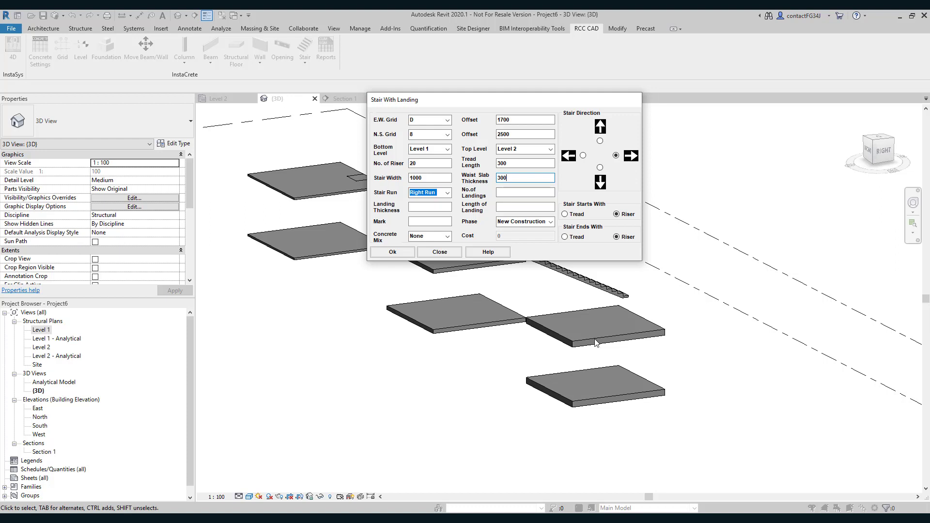
Set the number of landings to 1 with a landing thickness of 300, and enter the landing length.
left_click(508, 193)
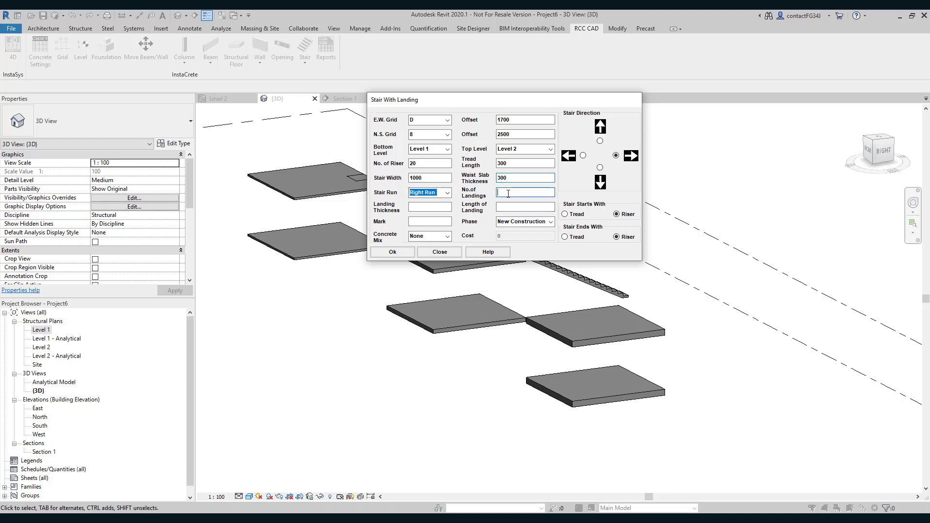
left_click(441, 208)
double_click(501, 192)
left_click(426, 208)
left_click(503, 206)
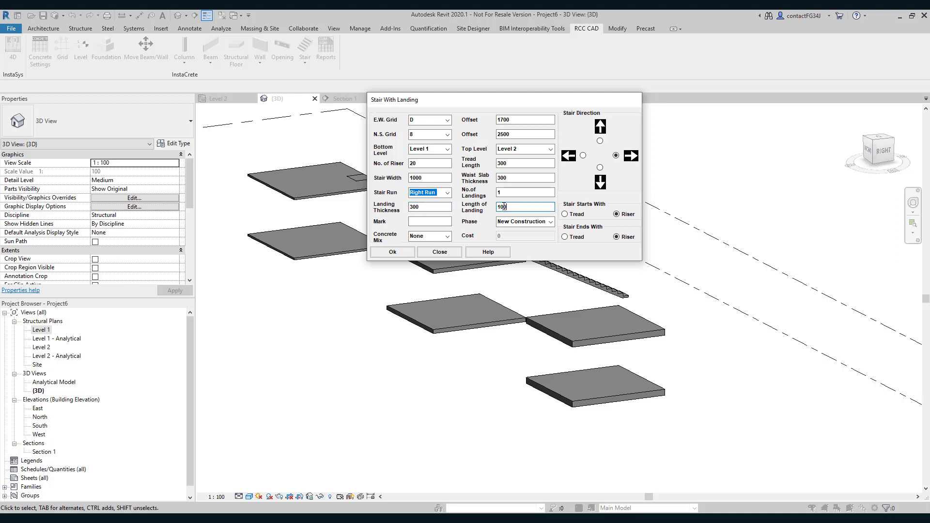
Make the stair start with a tread, accept the settings, skip the bottom floor and select the nearest Level 2 slab as top floor.
left_click(437, 222)
left_click(575, 215)
left_click(392, 252)
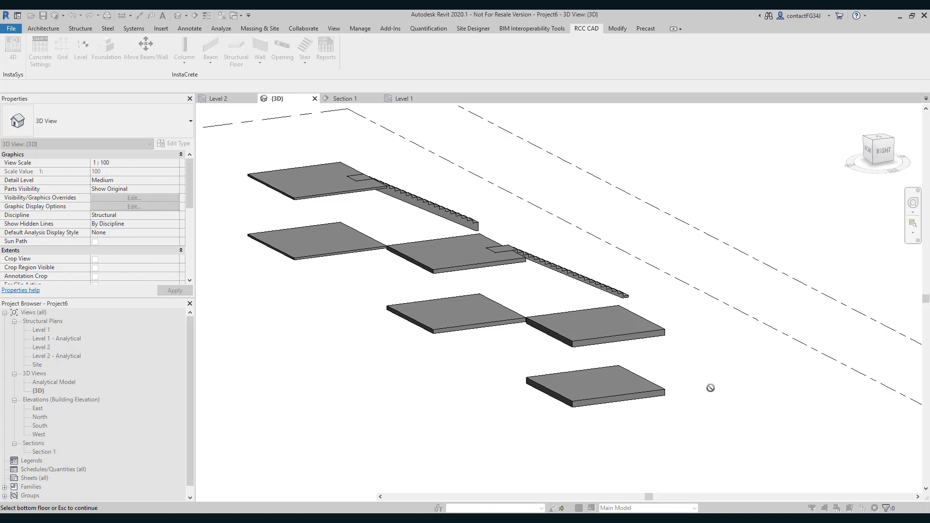
key("Escape")
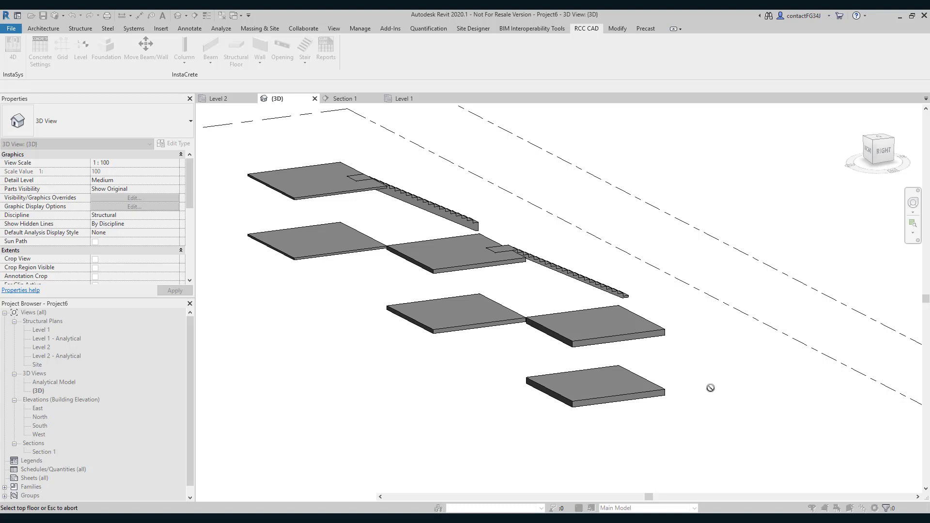
left_click(660, 342)
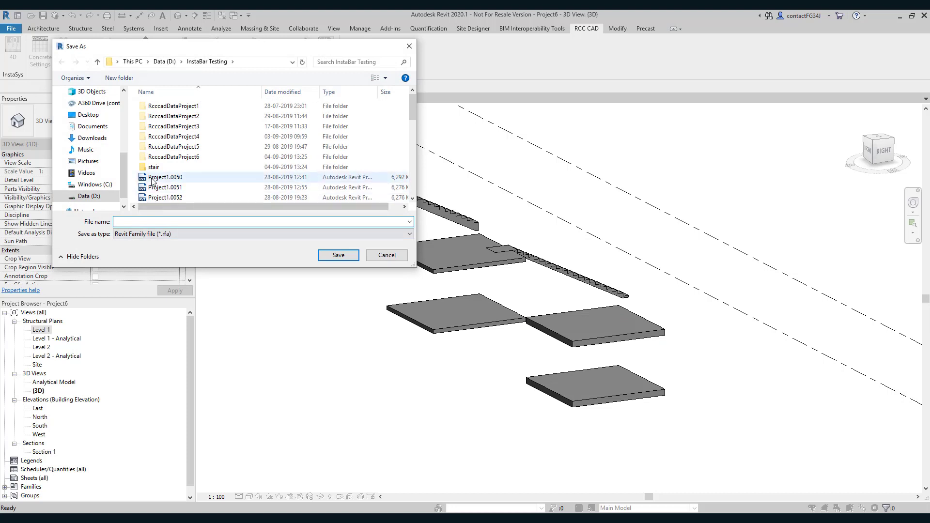
Save the stair family as "st c" in the stair folder.
double_click(153, 166)
left_click(159, 223)
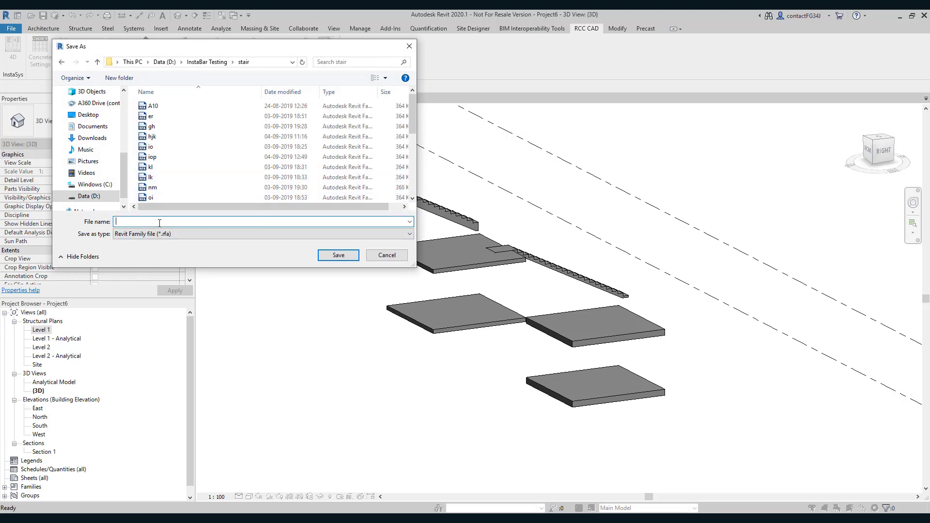
type("st c")
left_click(338, 257)
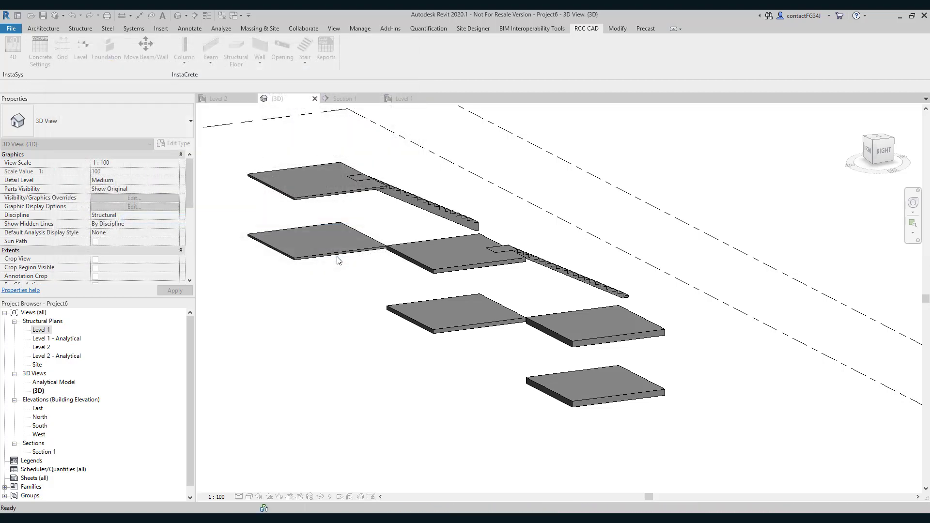
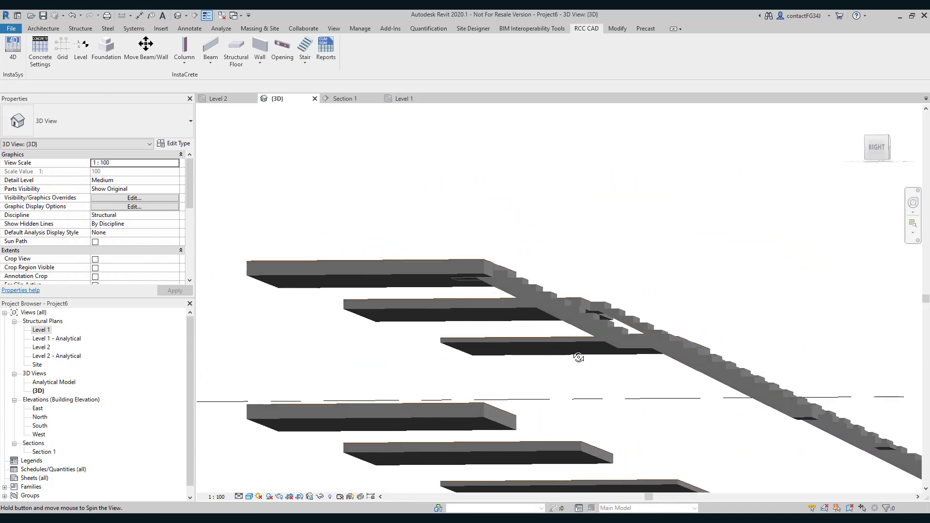
On the Level 1 plan, move the section line from the middle stair onto the new landing stair.
scroll(492, 289, "up", 5)
scroll(496, 280, "down", 5)
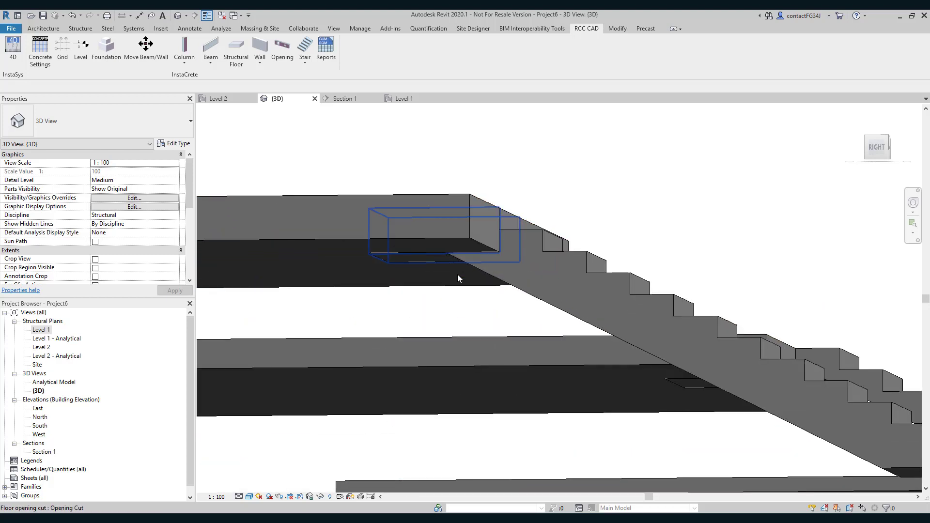
middle_click_drag(540, 344, 556, 385, "shift")
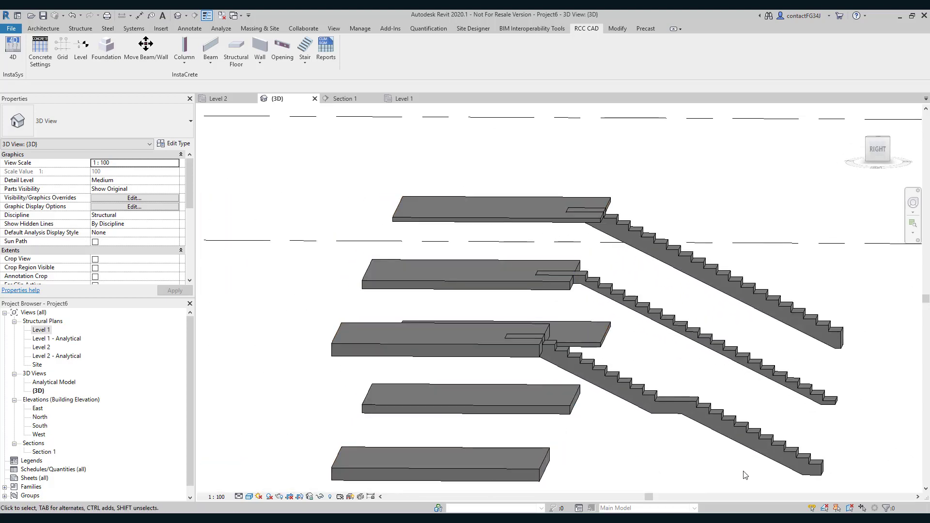
double_click(43, 330)
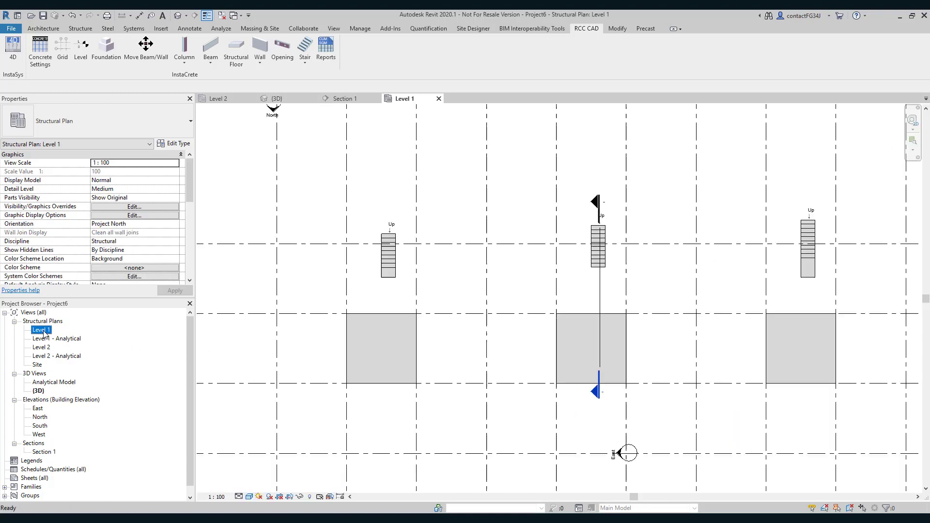
left_click(599, 294)
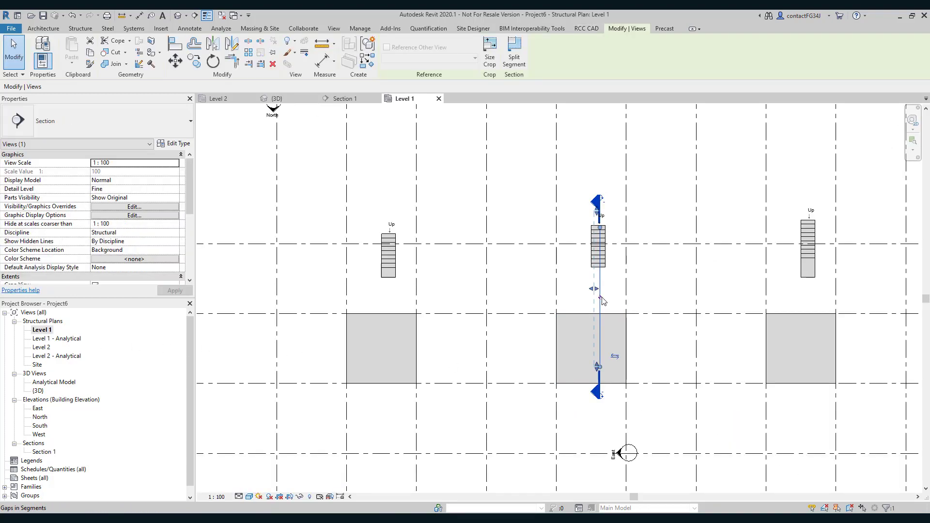
left_click_drag(599, 309, 813, 297)
left_click(880, 296)
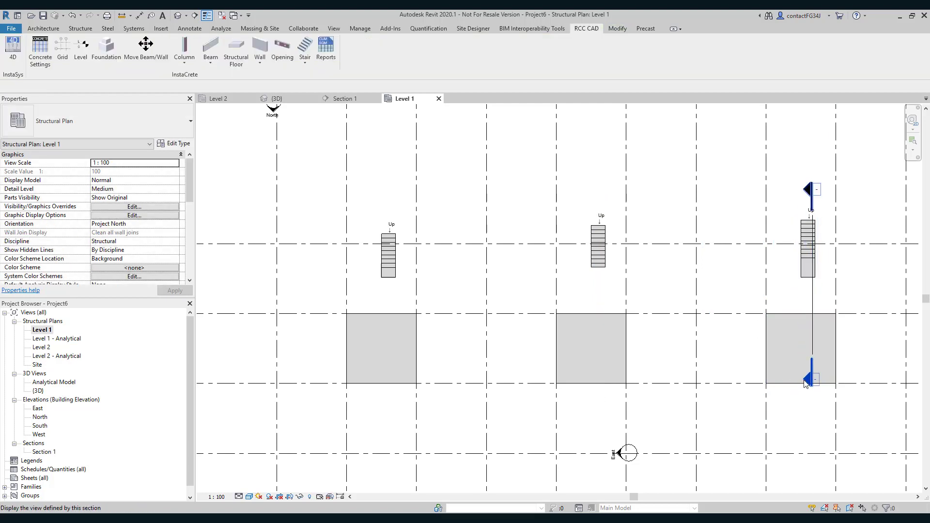
Open the Section 1 view and examine the landing stair's profile, its lower end and its connection to the Level 2 slab.
key("ctrl+Tab")
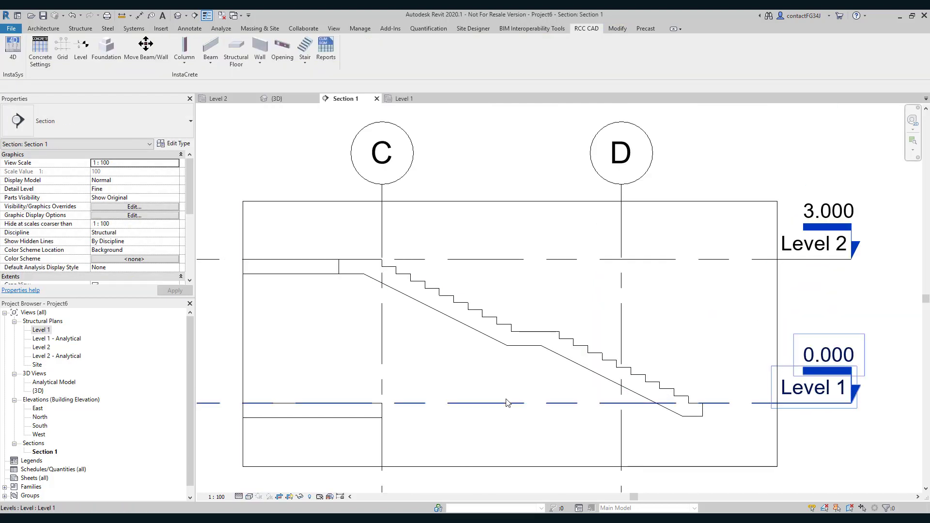
scroll(703, 405, "up", 1)
scroll(704, 404, "down", 1)
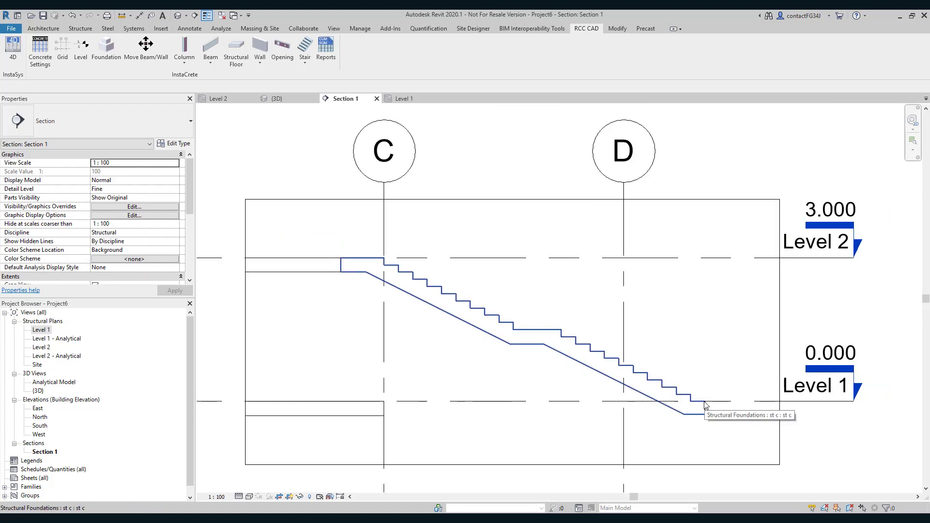
scroll(356, 279, "up", 2)
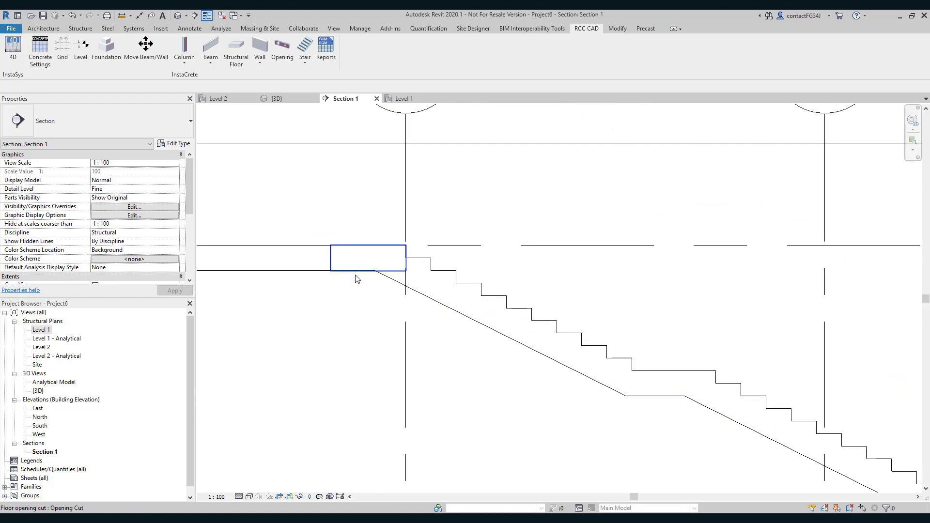
scroll(356, 280, "up", 1)
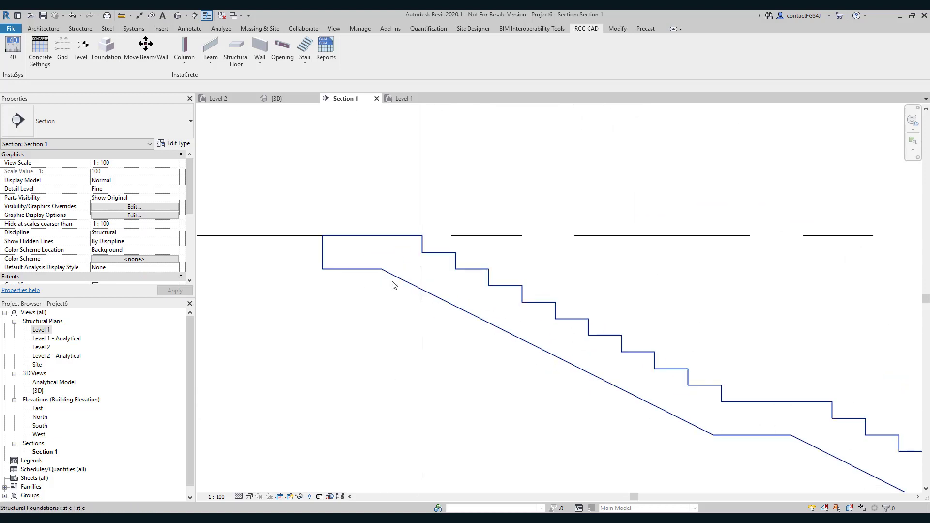
middle_click_drag(392, 284, 383, 274)
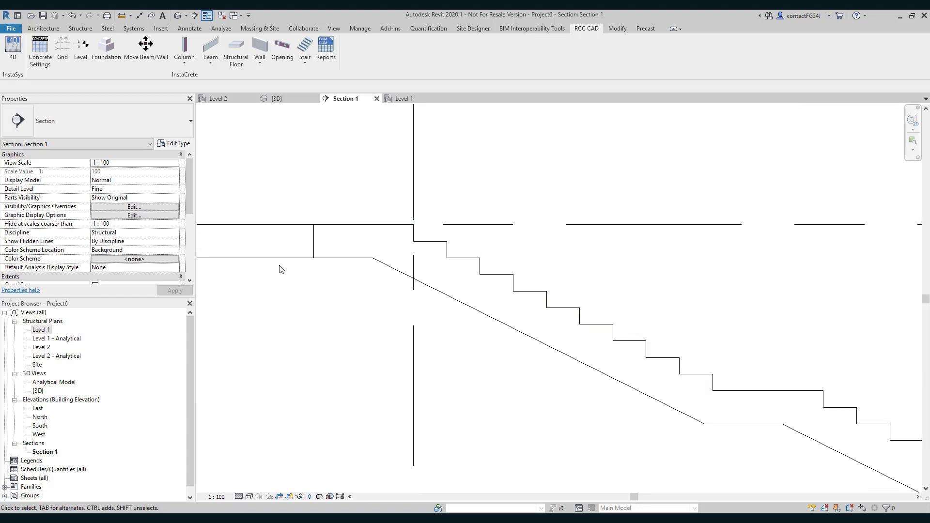
scroll(305, 290, "down", 2)
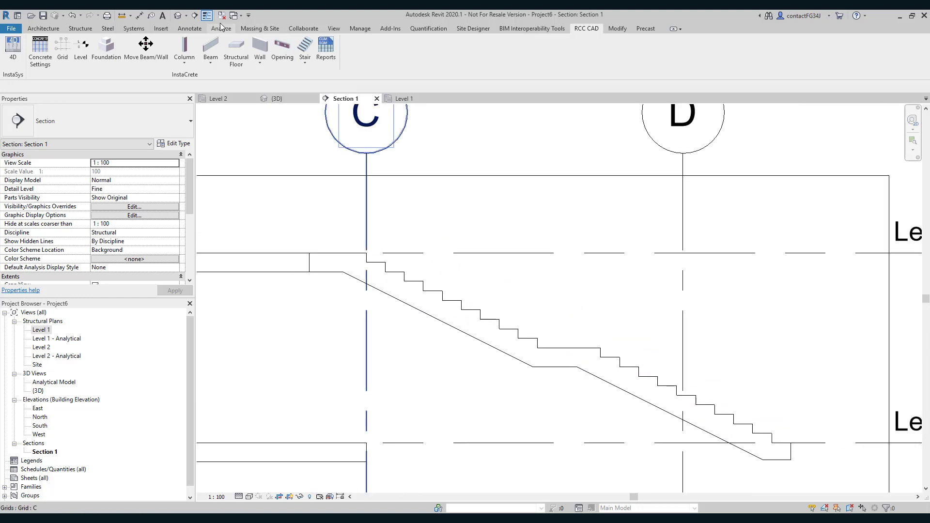
Measure the waist slab thickness perpendicular from an inner step corner to the sloping underside, and the landing's vertical thickness.
left_click(122, 15)
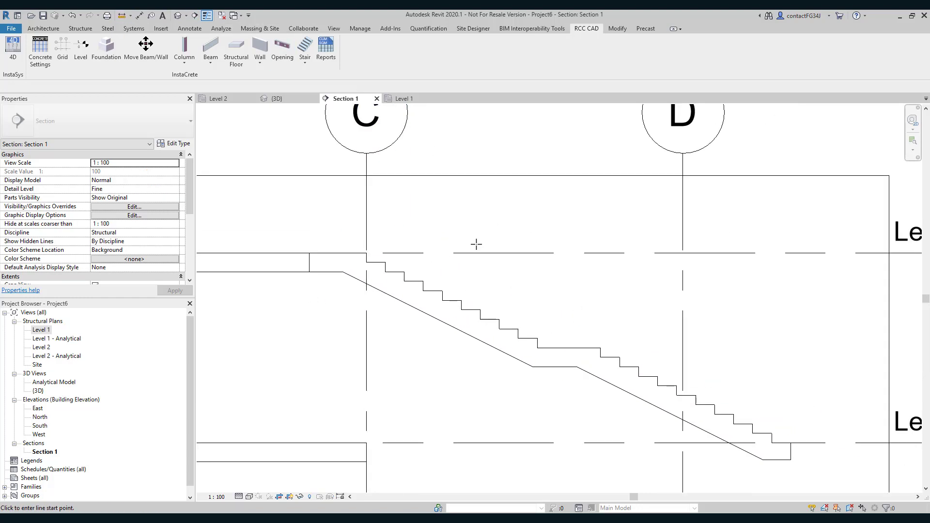
left_click(480, 319)
scroll(477, 328, "up", 2)
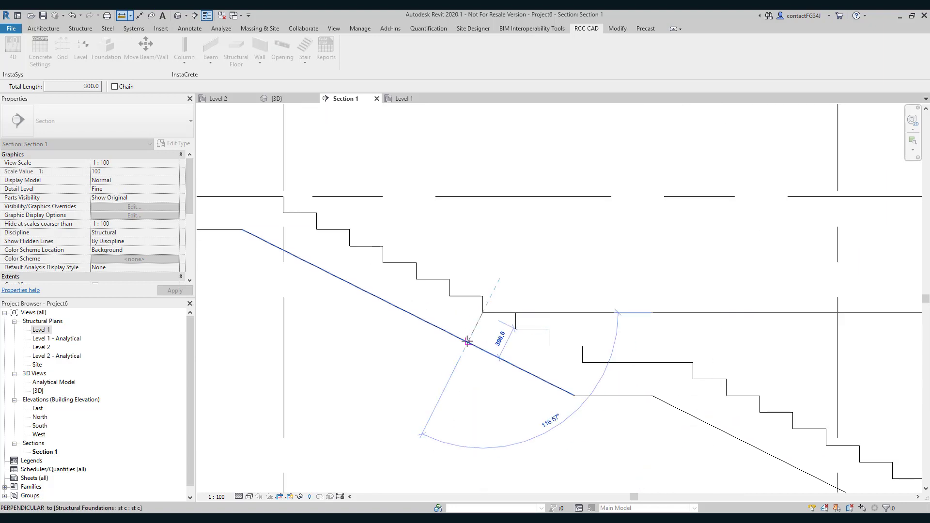
left_click(467, 342)
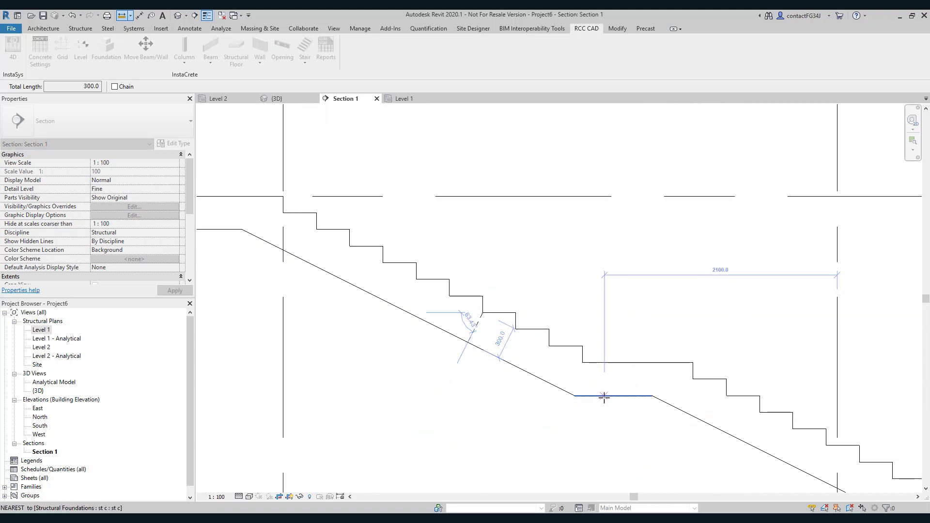
left_click(604, 396)
left_click(604, 363)
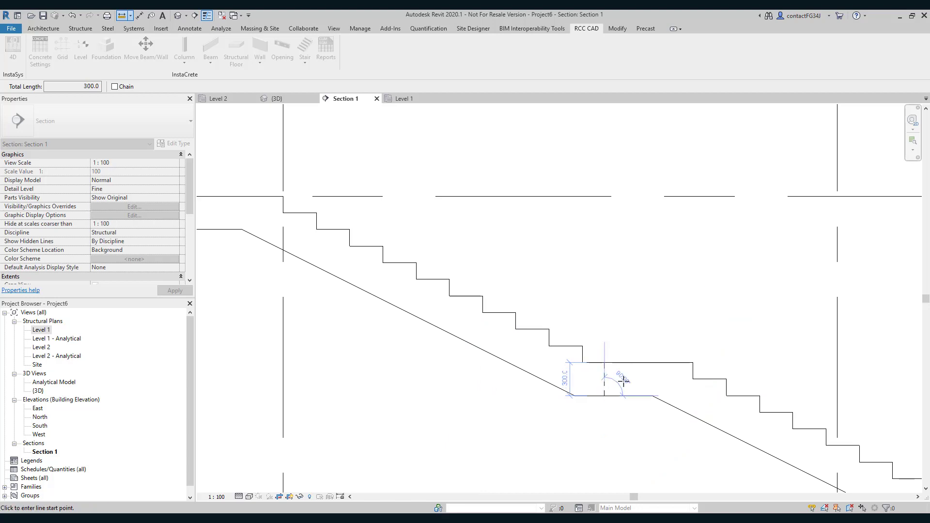
Measure the thickness of the Level 2 slab beside the landing stair in the section.
scroll(620, 380, "down", 3)
left_click(382, 316)
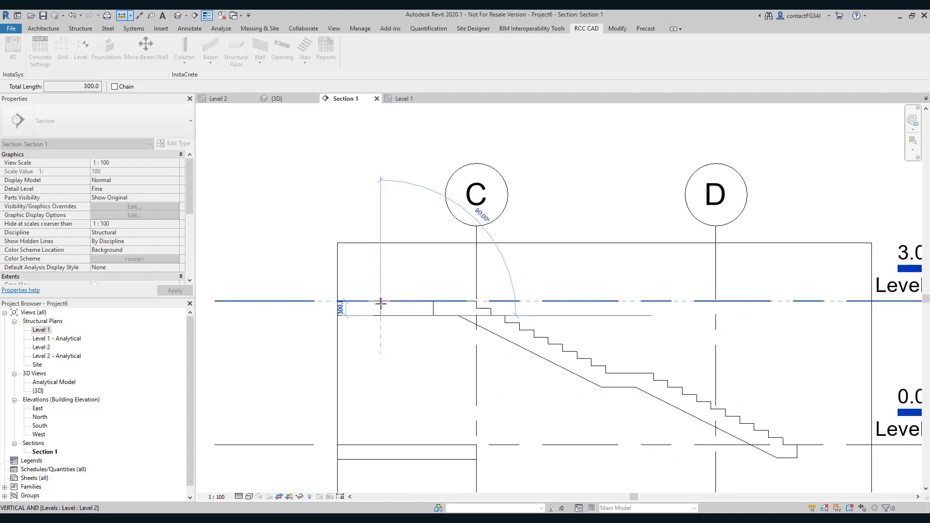
left_click(381, 301)
key("Escape")
key("Escape")
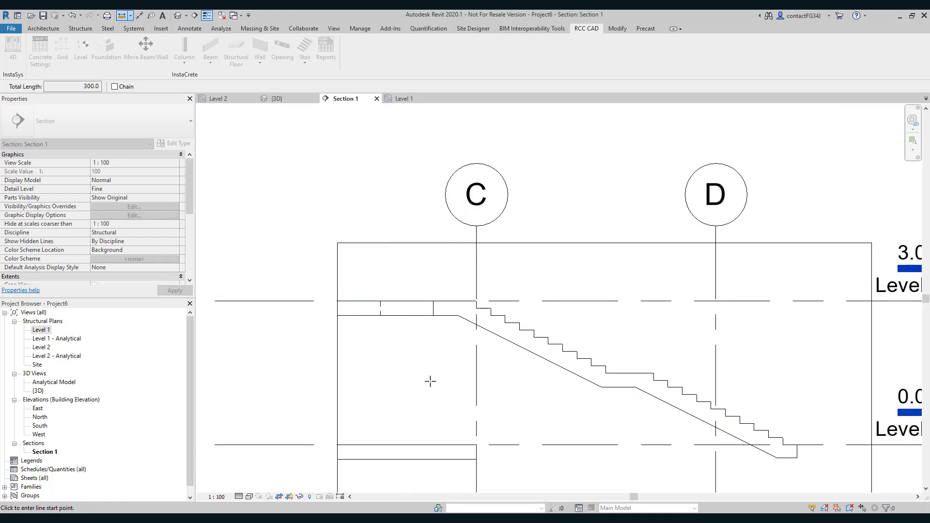
scroll(430, 381, "down", 3)
scroll(467, 383, "up", 1)
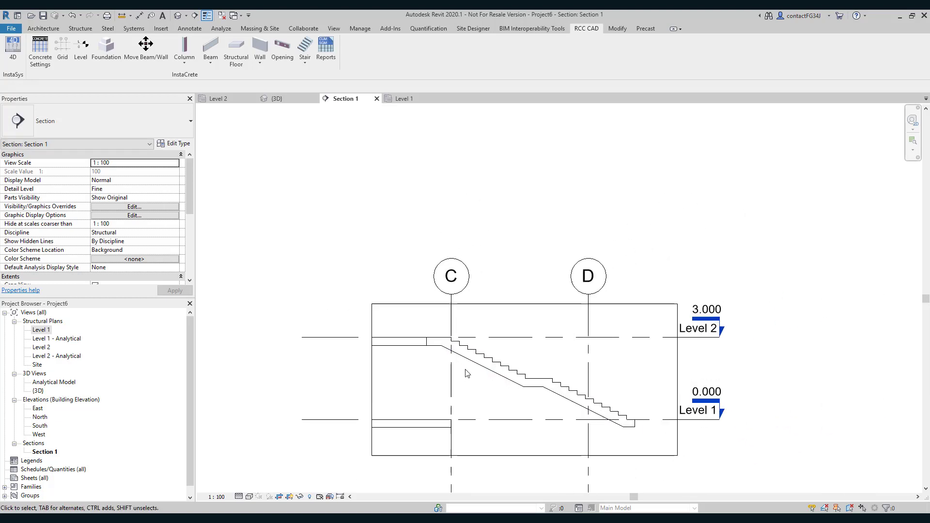
Return to the 3D view showing all slabs and stairs, and start a new Dog Leg Stair.
left_click(178, 16)
middle_click_drag(631, 316, 512, 388, "shift")
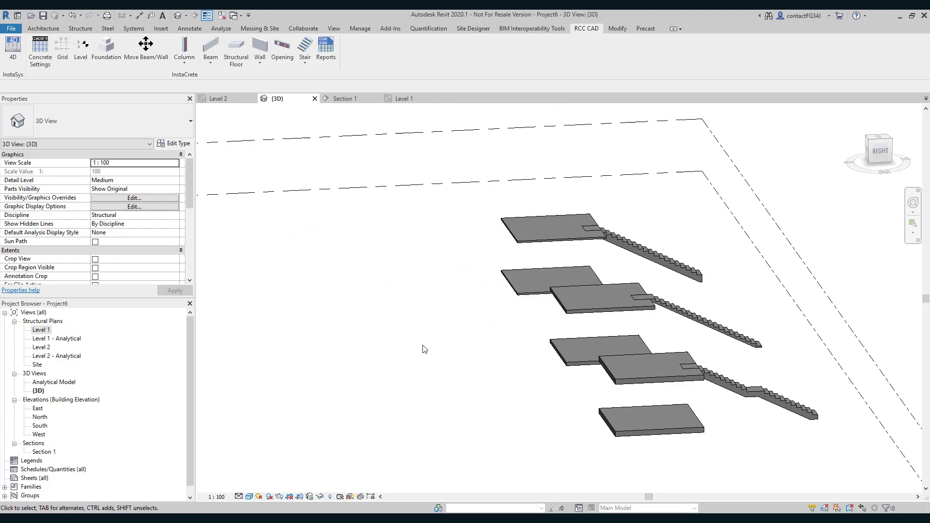
middle_click_drag(426, 344, 441, 360, "shift")
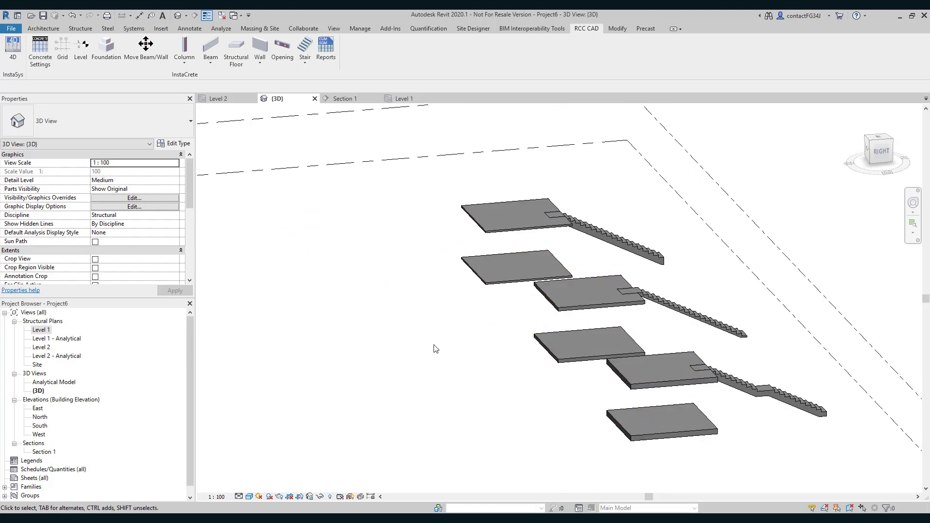
left_click(305, 64)
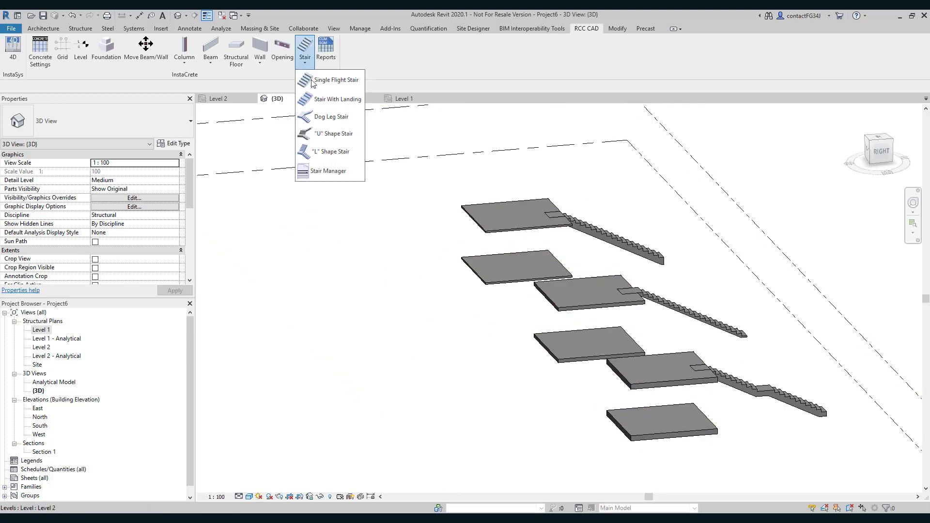
left_click(320, 116)
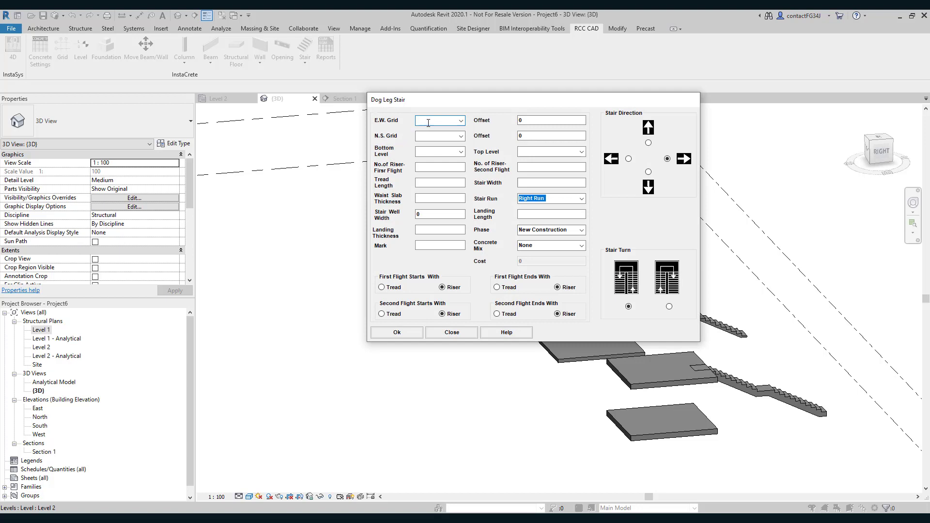
Locate the dog-leg stair at E.W. grid B and N.S. grid 2, with a 1000 offset from grid 2.
left_click(459, 122)
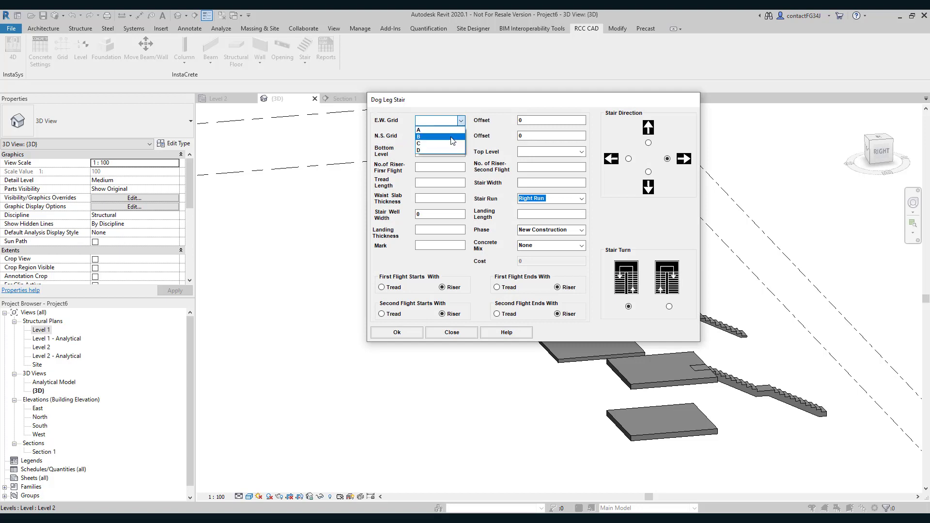
left_click(452, 138)
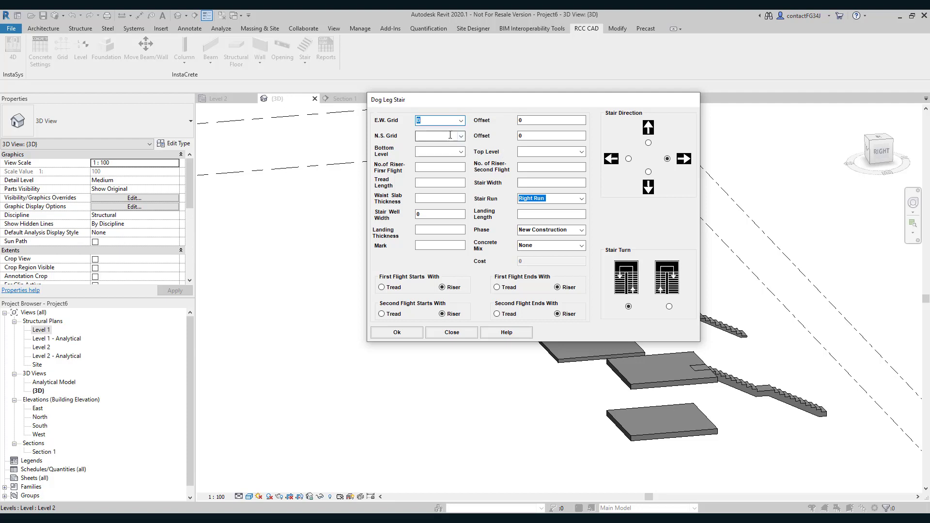
left_click(460, 137)
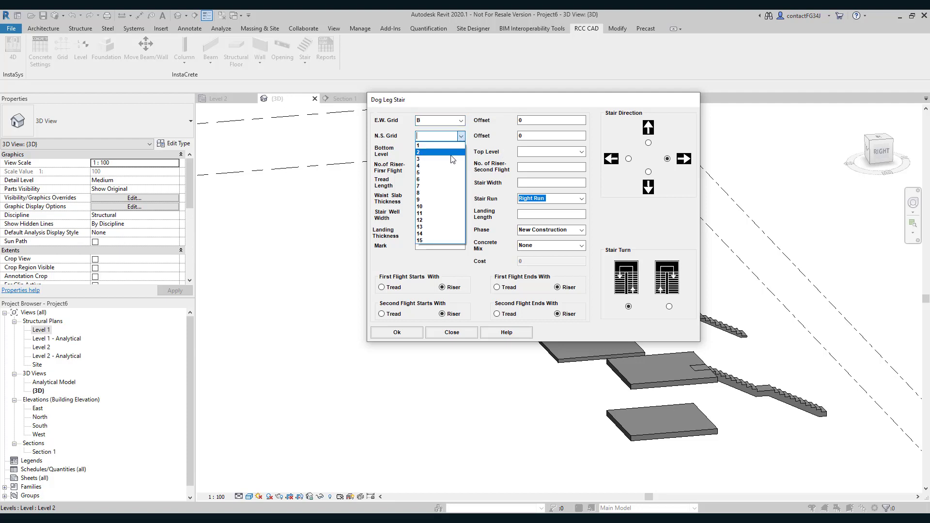
left_click(452, 159)
key("Tab")
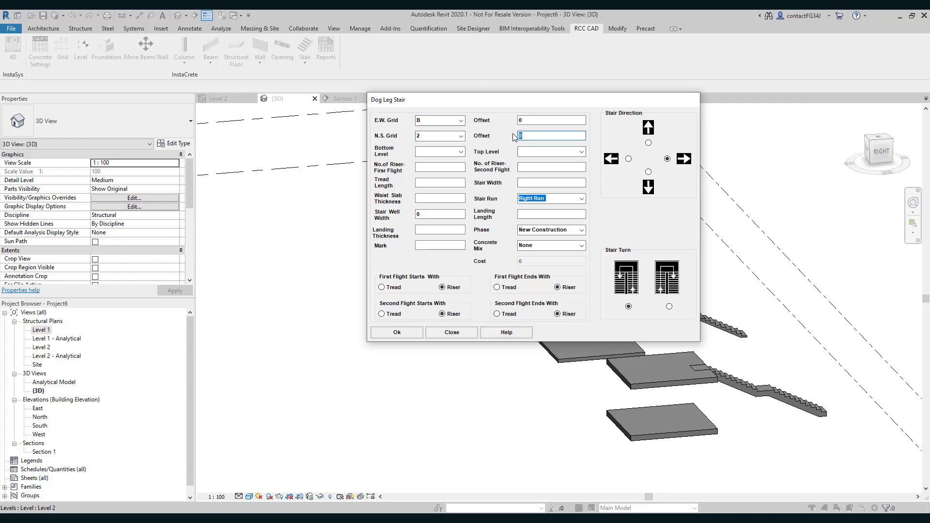
type("1000")
Set the stair's bottom level to Level 1 and its top level to Level 2.
left_click(461, 151)
left_click(433, 161)
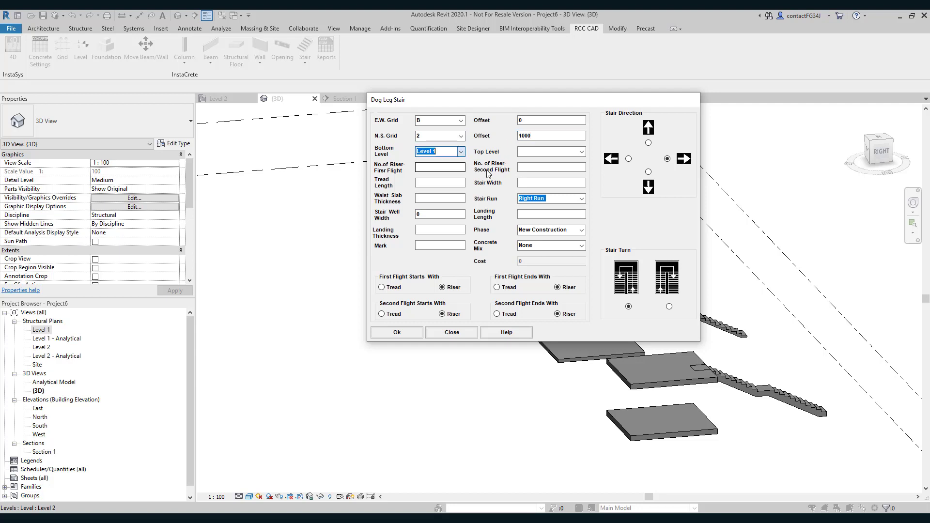
key("Tab")
key("alt+Down")
key("Down")
key("Return")
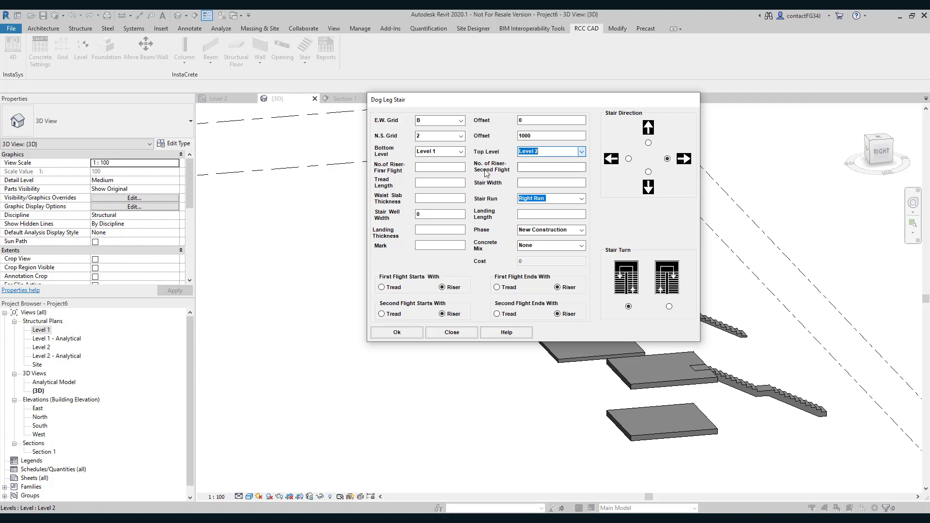
Give the first and second flights 6 risers each, with a tread length of 300.
left_click(455, 166)
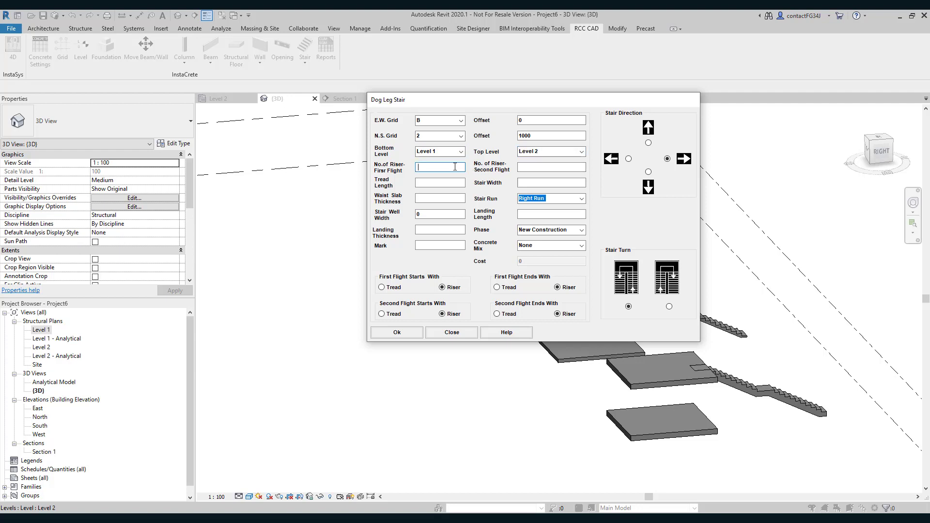
type("6")
left_click(564, 166)
type("6")
left_click(450, 183)
Set the stair width to 1000 and the waist slab thickness to 300.
left_click(551, 183)
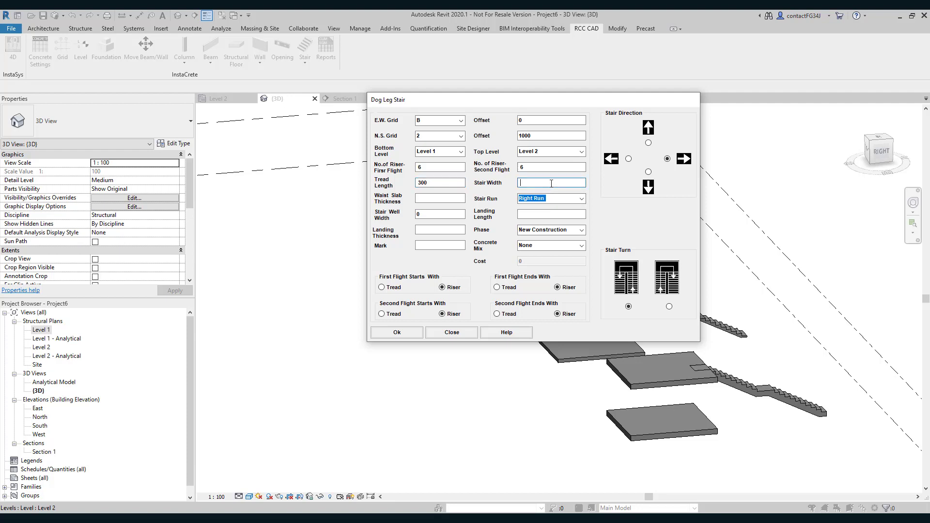
type("1000")
key("BackSpace")
type("300")
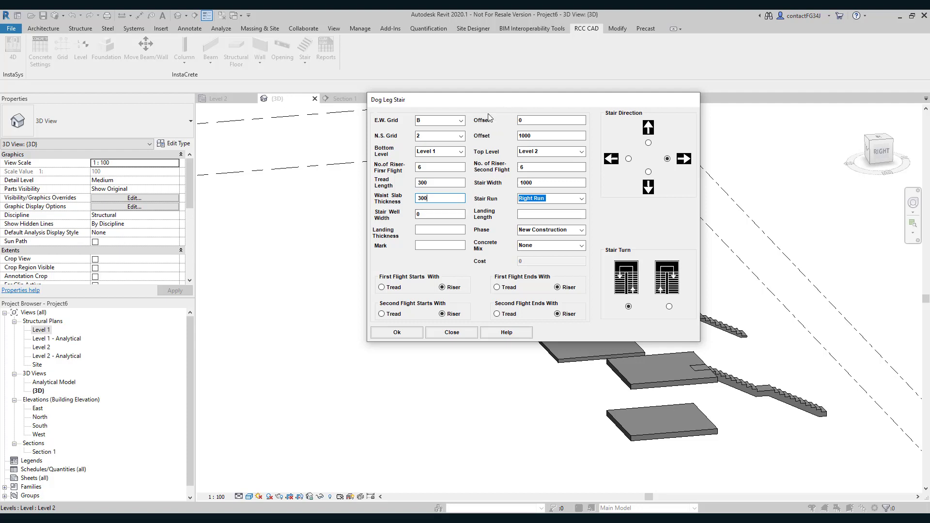
Set the stair well width to 1000, the landing length to 1000 and the landing thickness to 300.
left_click_drag(507, 107, 504, 131)
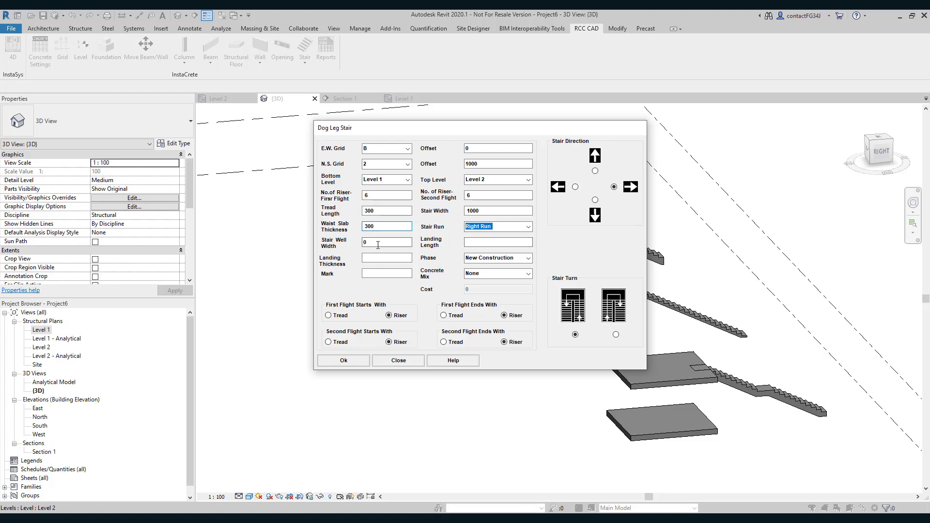
key("Tab")
type("1000")
left_click(485, 243)
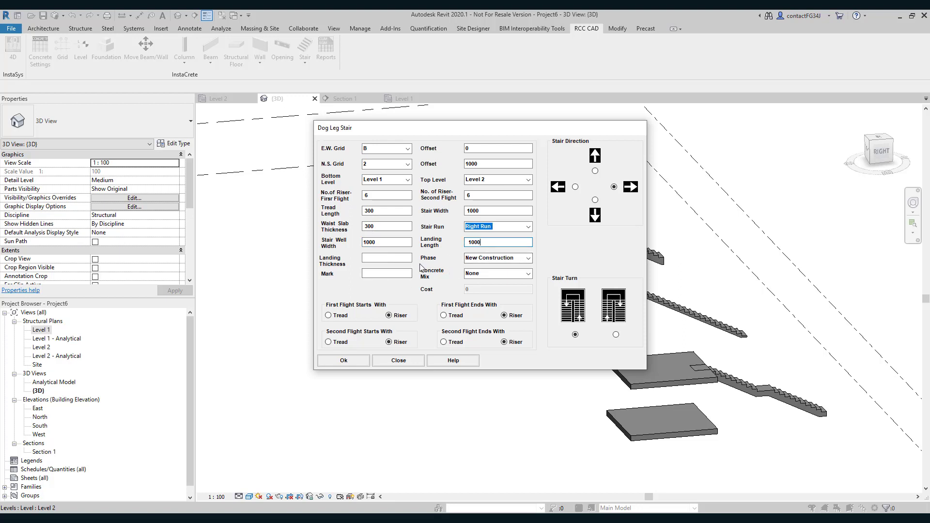
left_click(387, 260)
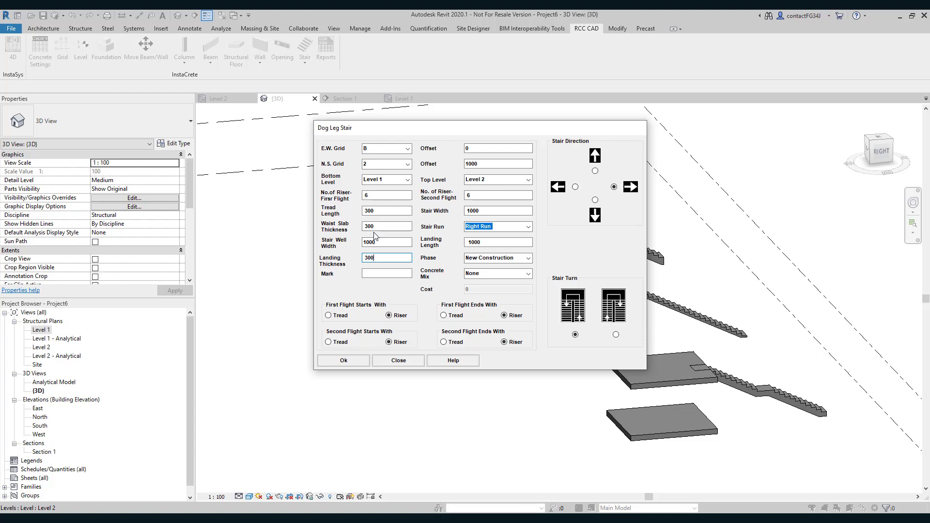
Mark the stair "st d", choose the downward stair direction and accept the dog-leg stair settings.
left_click(387, 272)
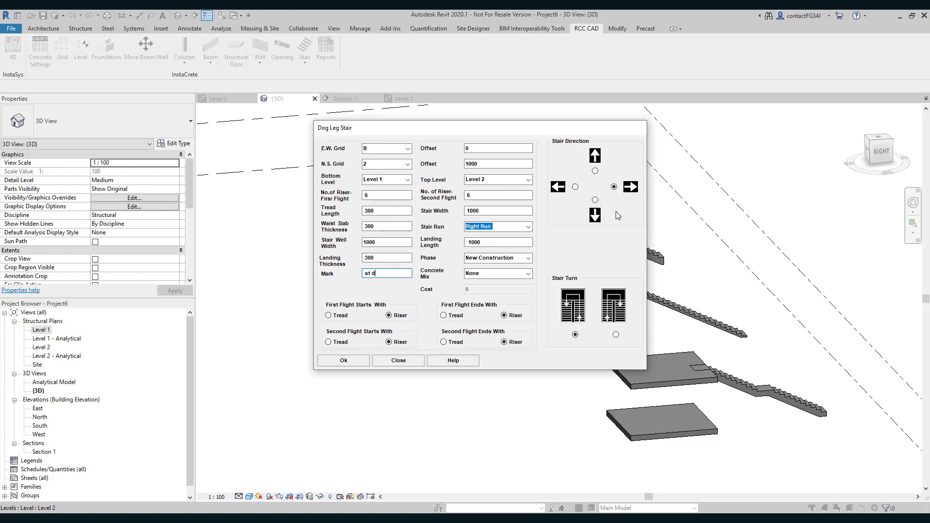
left_click(595, 200)
left_click(344, 359)
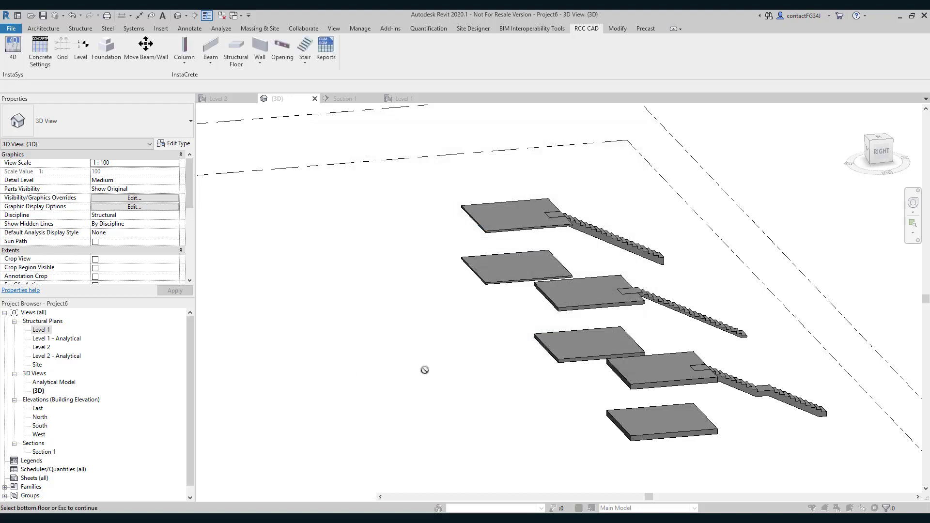
Pick the farthest lower slab as bottom floor and the slab above it as top floor, and save the family as "st d" in the stair folder.
left_click(483, 286)
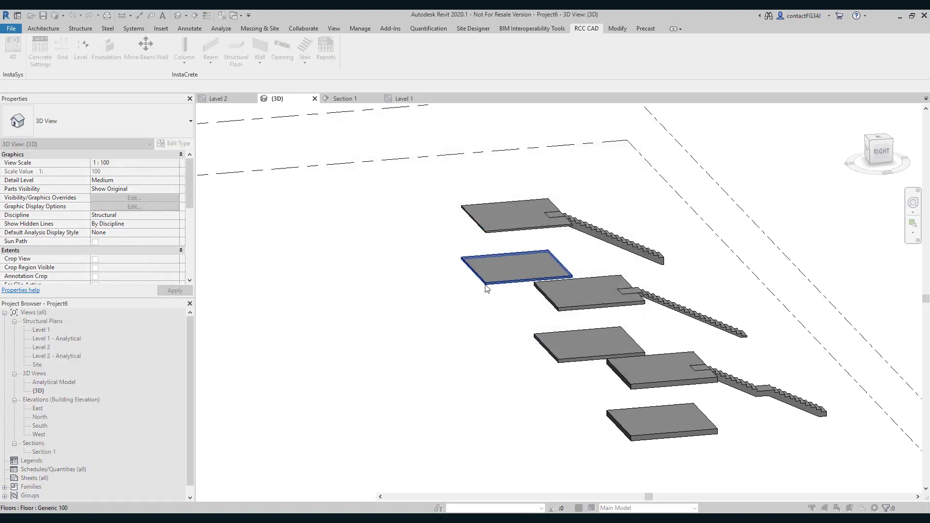
left_click(482, 231)
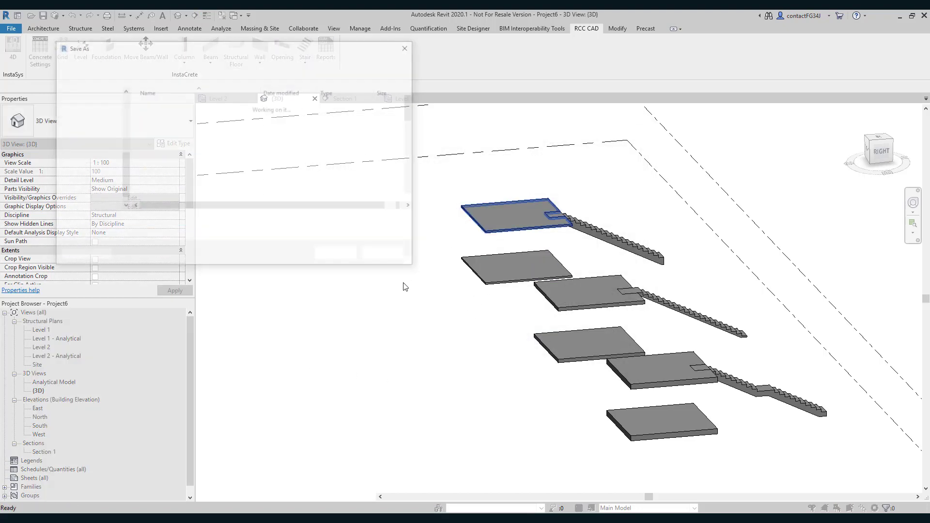
double_click(154, 167)
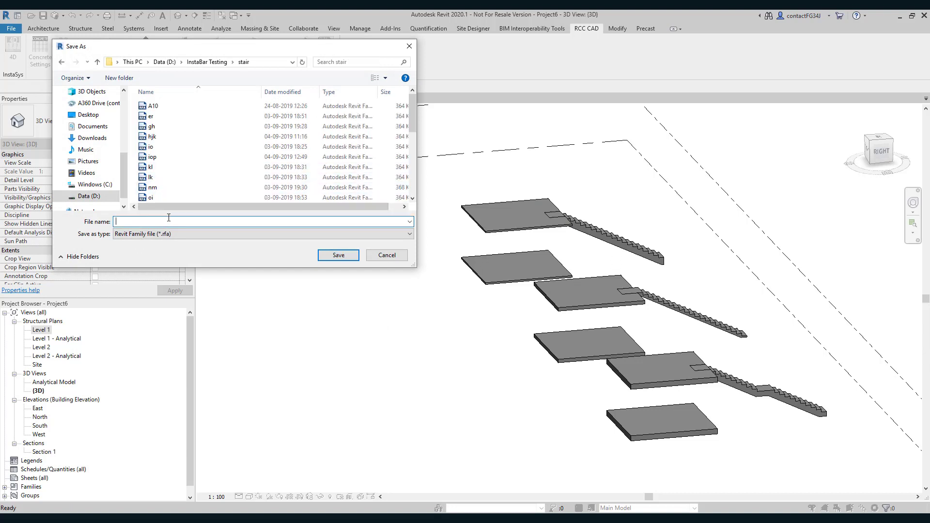
type("st d")
left_click(337, 254)
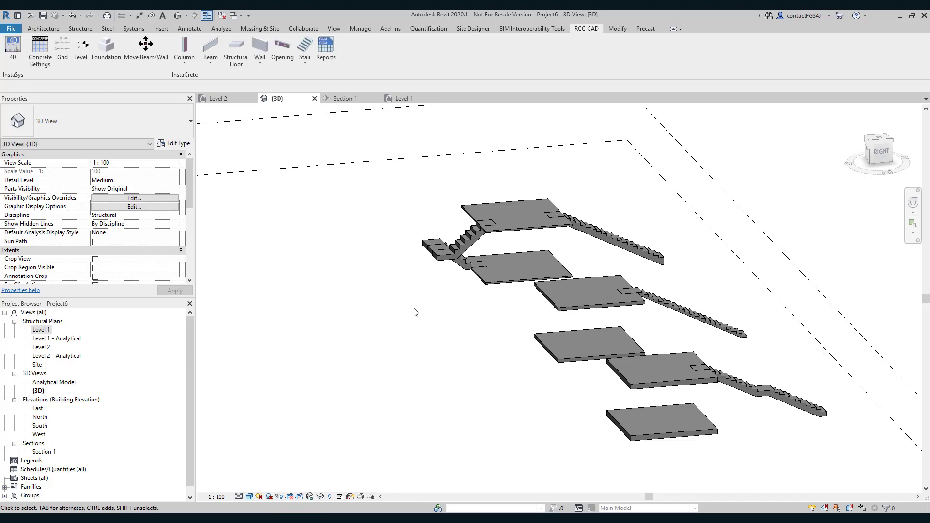
Examine the dog-leg stair in 3D, including its landing and its connections to the lower and upper slabs from above and below.
scroll(433, 326, "up", 8)
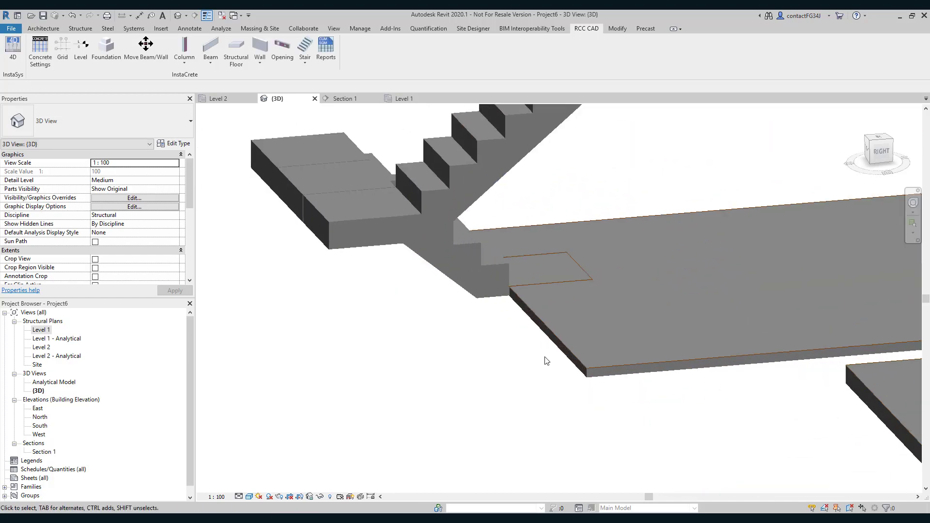
scroll(505, 334, "down", 3)
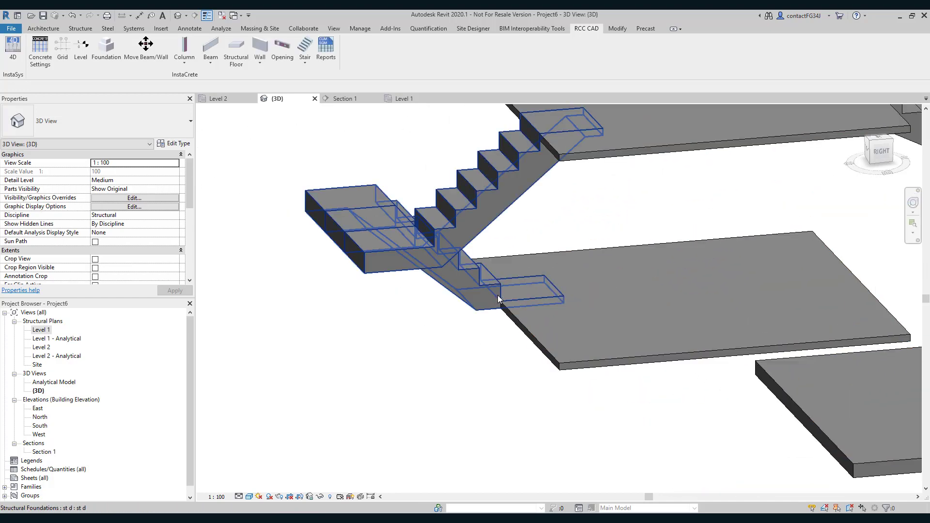
scroll(498, 296, "down", 3)
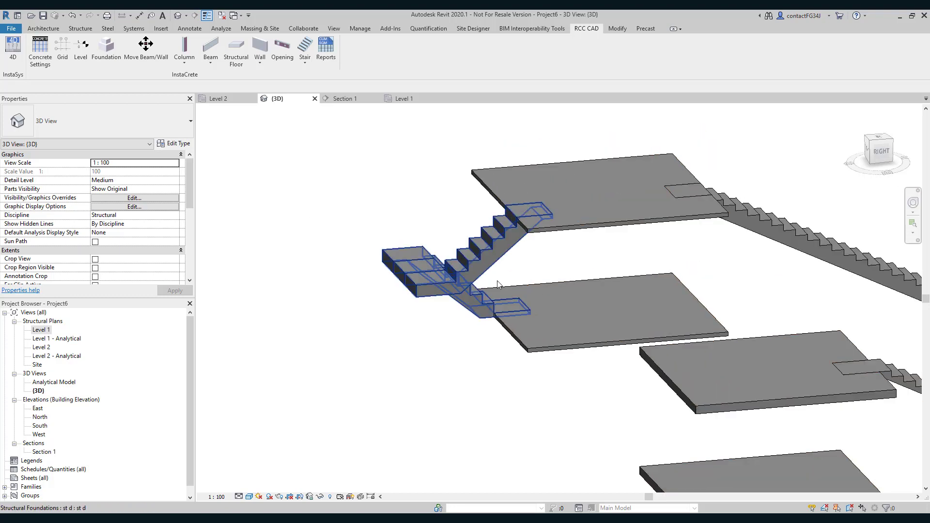
middle_click_drag(497, 280, 588, 430, "shift")
scroll(593, 378, "down", 3)
scroll(587, 417, "up", 3)
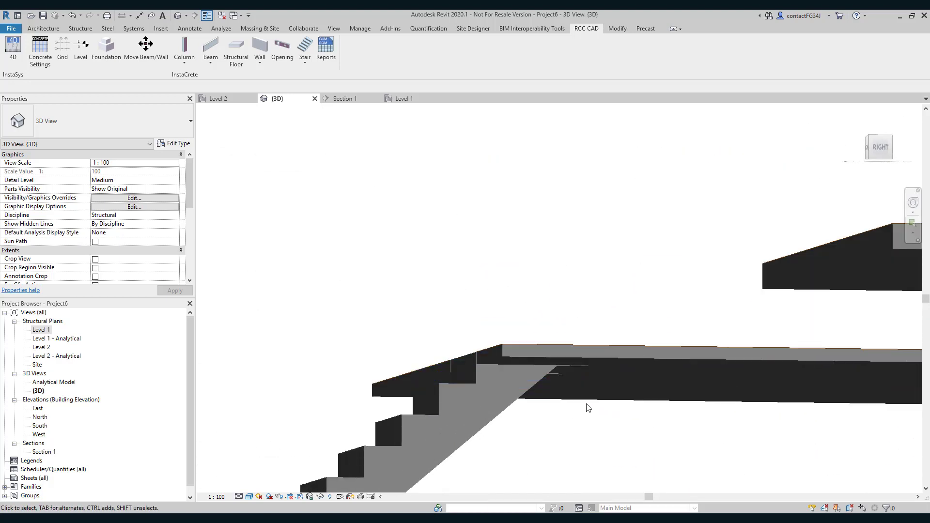
scroll(588, 398, "down", 5)
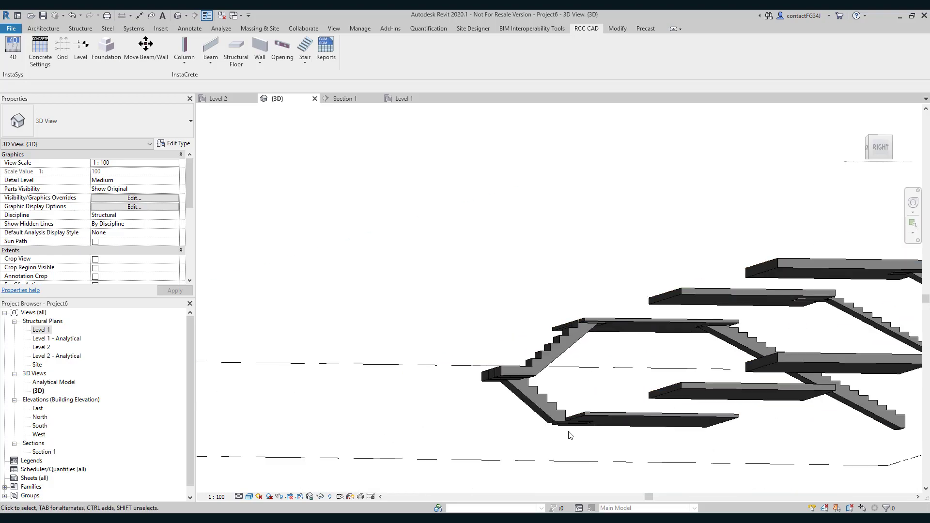
scroll(569, 433, "up", 3)
scroll(501, 438, "down", 3)
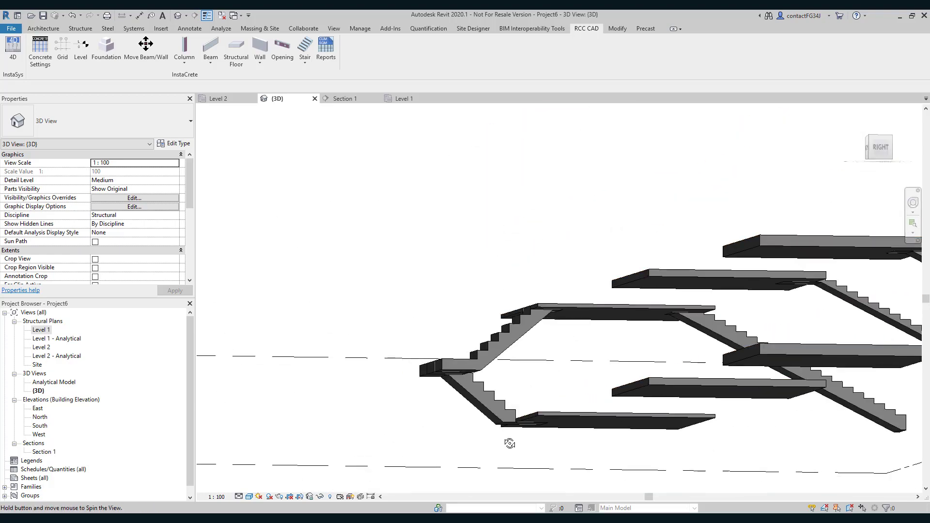
middle_click_drag(509, 444, 558, 388, "shift")
middle_click_drag(421, 334, 512, 379, "shift")
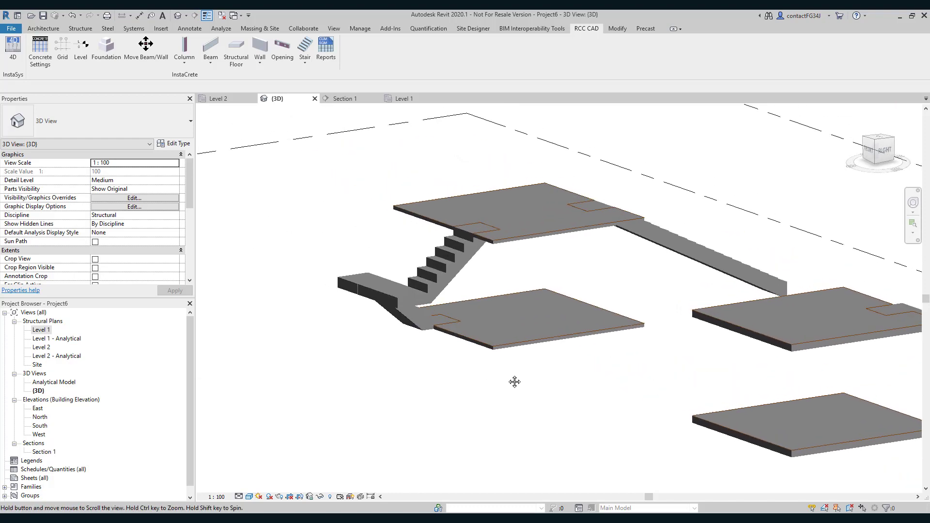
On the Level 1 plan, move the section line from the landing stair onto the dog-leg stair and open its section view.
double_click(42, 330)
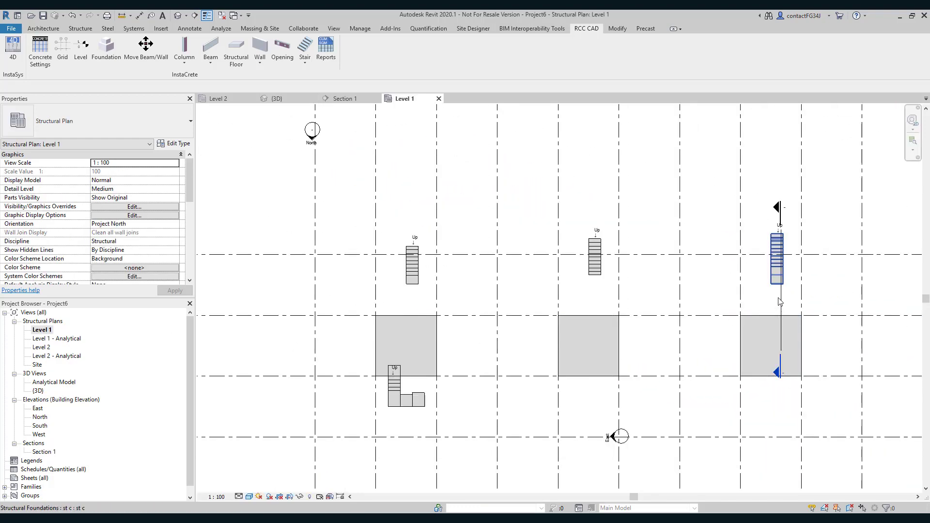
left_click(780, 301)
left_click_drag(780, 303, 397, 393)
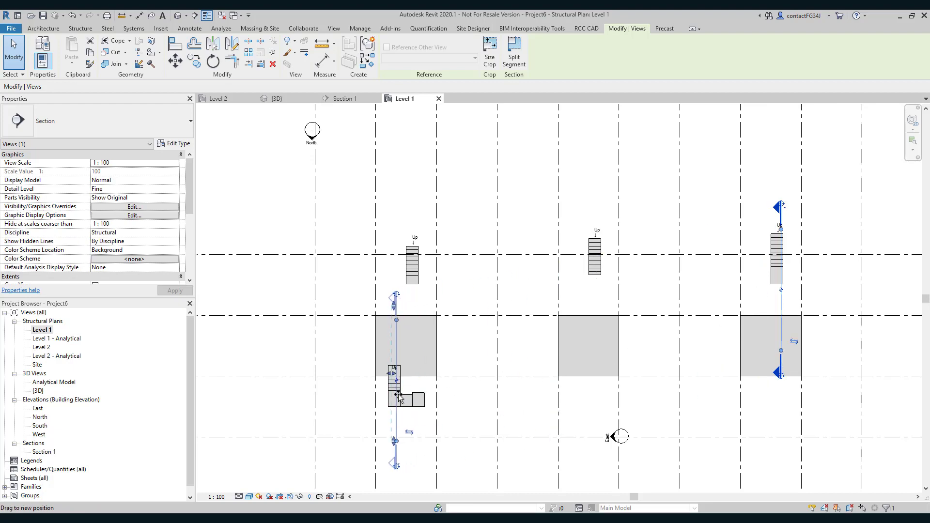
left_click(466, 406)
double_click(392, 464)
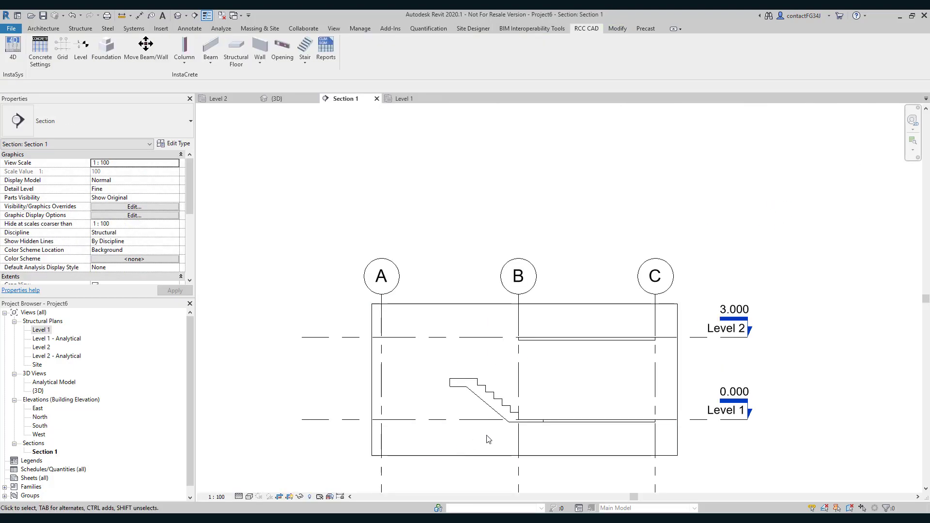
Measure the lower flight's waist slab thickness in the section, perpendicular from a step's inner corner to the sloped soffit.
scroll(488, 439, "up", 9)
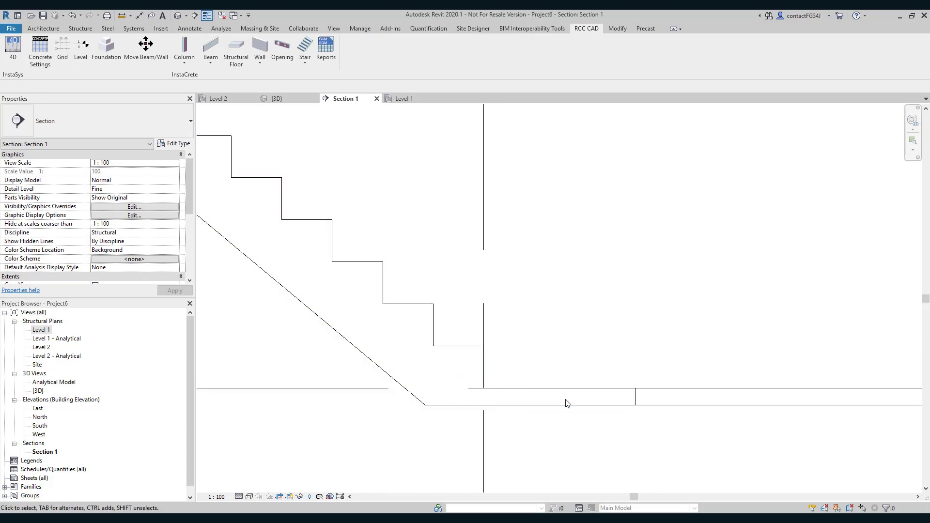
scroll(606, 399, "down", 3)
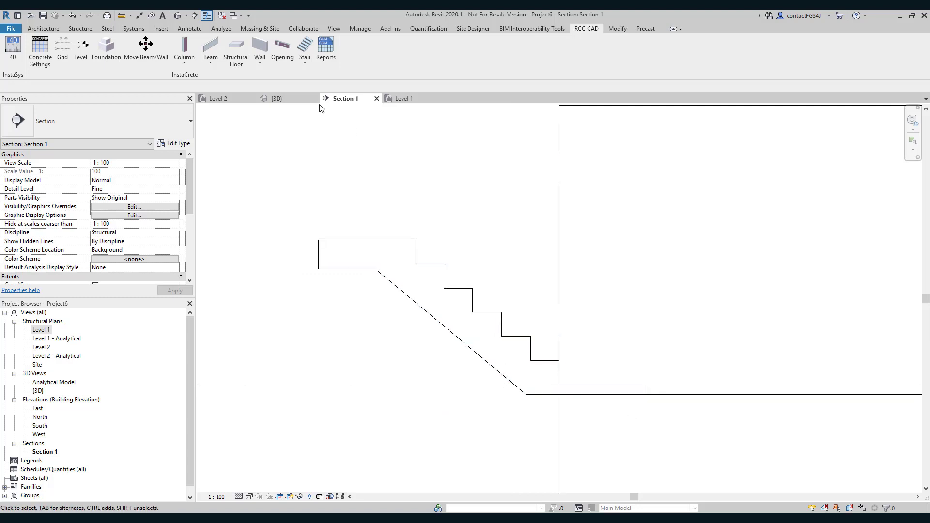
left_click(121, 15)
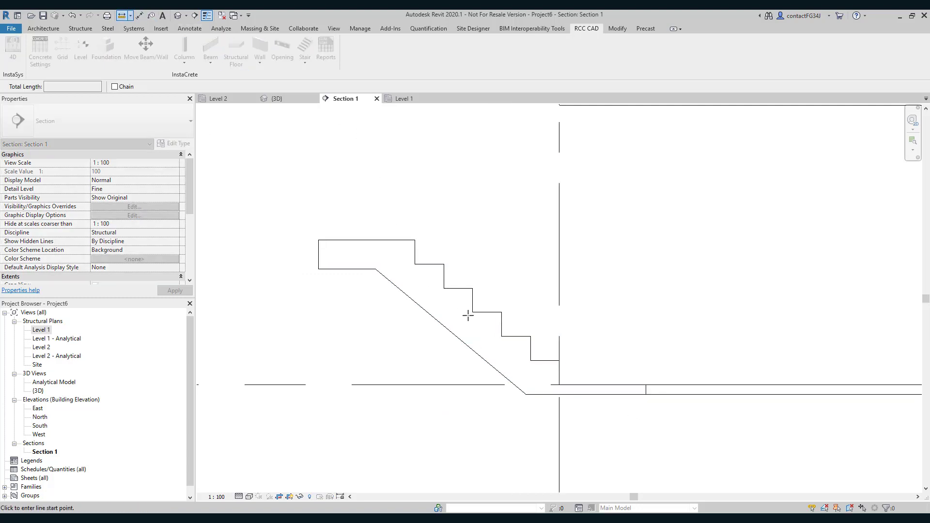
left_click(472, 312)
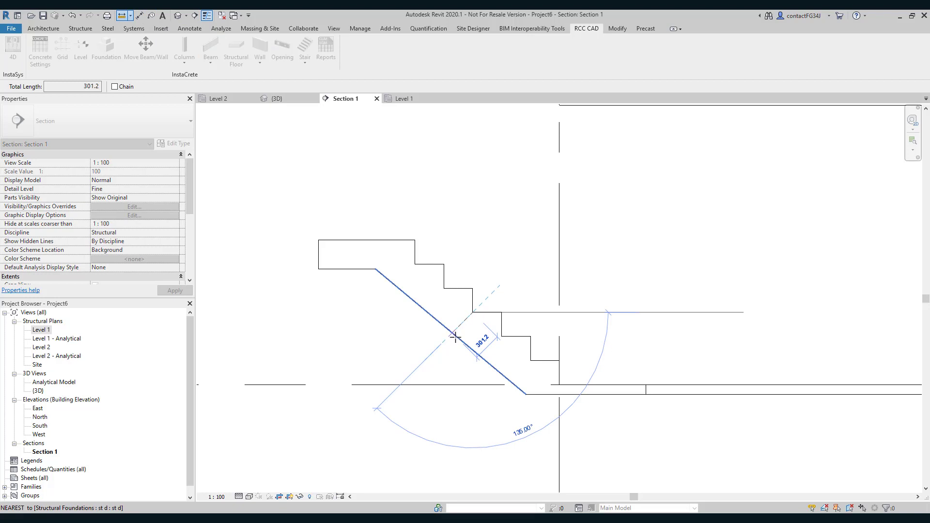
scroll(455, 337, "up", 3)
left_click(454, 335)
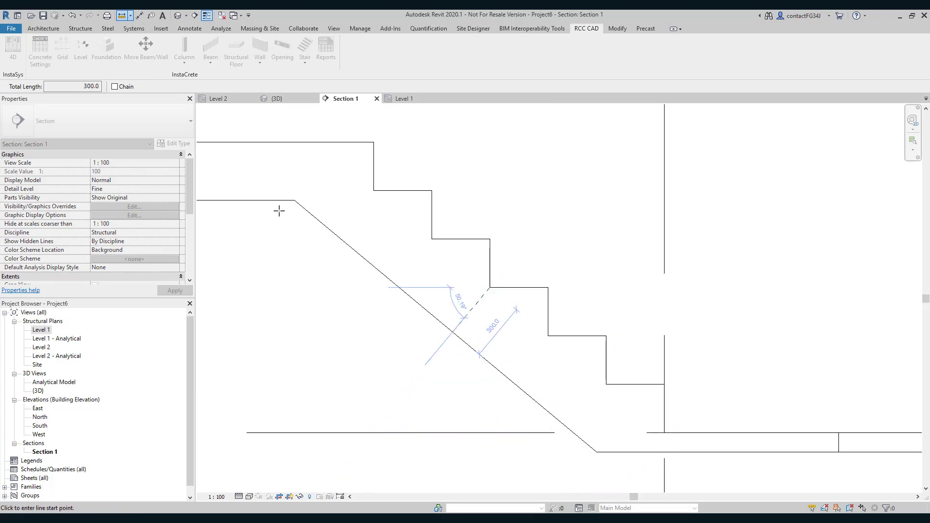
Measure the vertical thickness of the dog-leg stair's landing slab in the section.
left_click(272, 200)
left_click(272, 142)
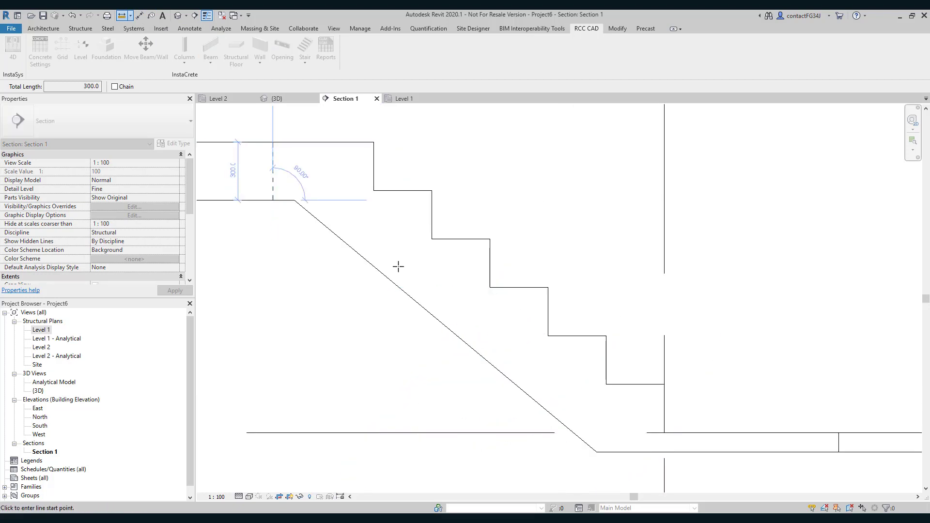
key("Escape")
key("Escape")
scroll(483, 339, "down", 2)
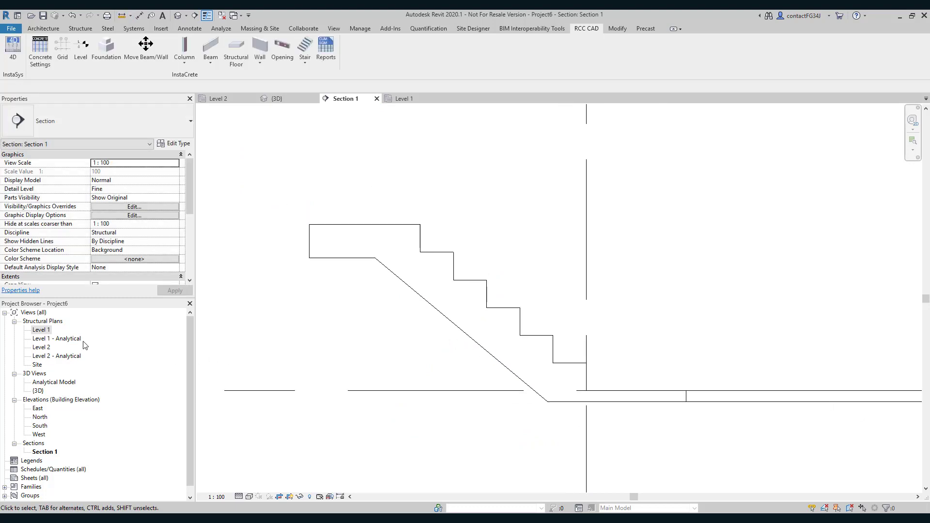
On the Level 1 plan, move the section line across to the dog-leg stair's second flight and open its section view.
double_click(39, 332)
left_click(396, 425)
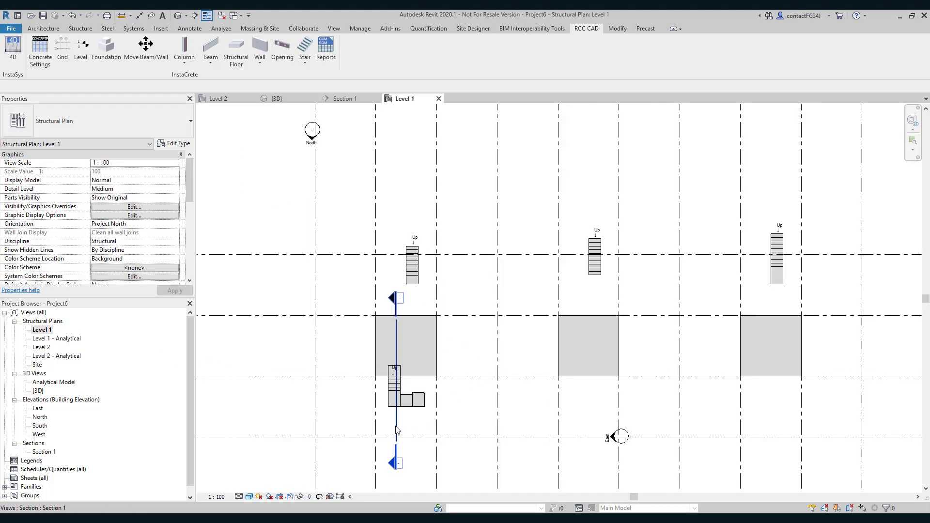
left_click_drag(404, 421, 428, 420)
left_click(467, 412)
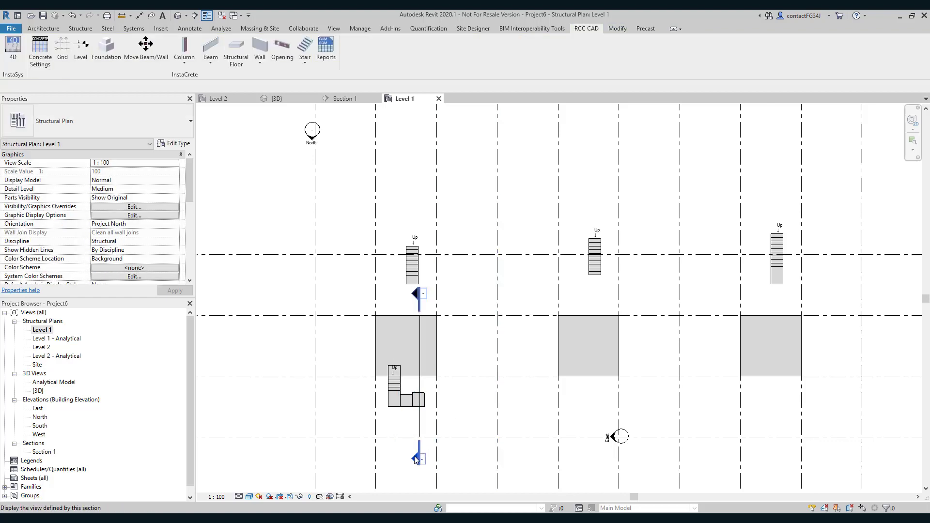
double_click(416, 459)
scroll(469, 404, "down", 2)
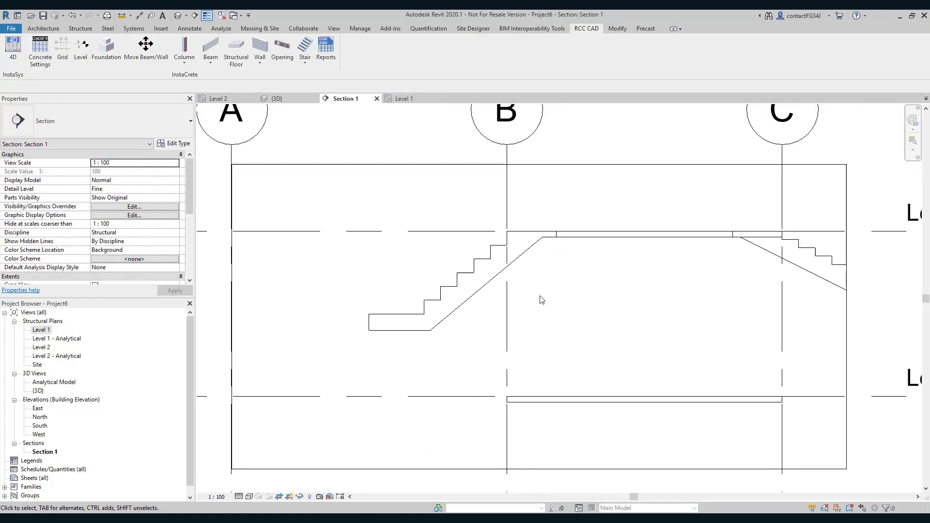
Measure the upper flight's waist slab thickness in the section, from a step's inner corner to the sloped soffit.
scroll(533, 276, "up", 5)
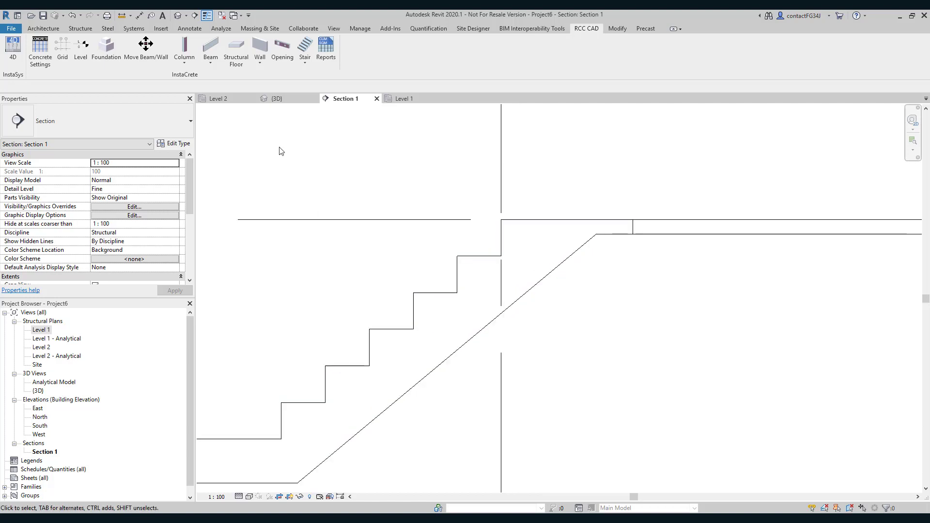
left_click(122, 15)
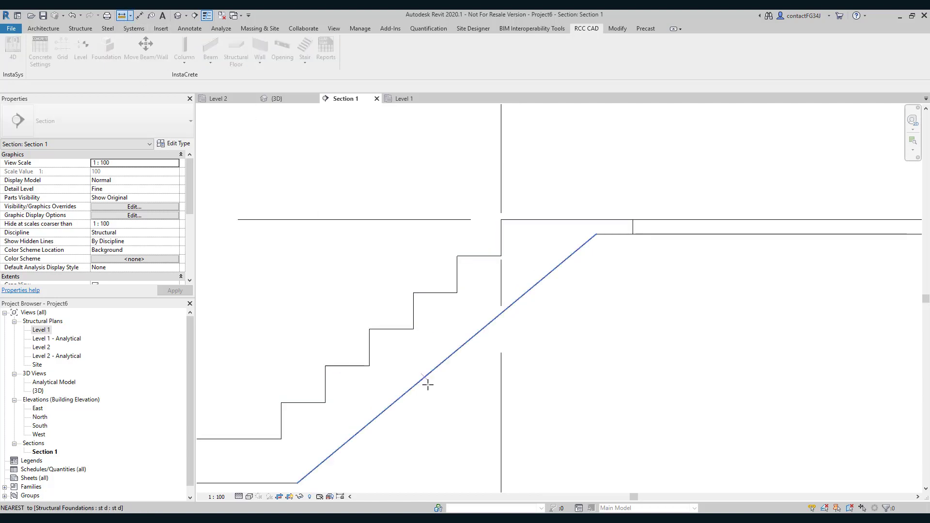
left_click(413, 329)
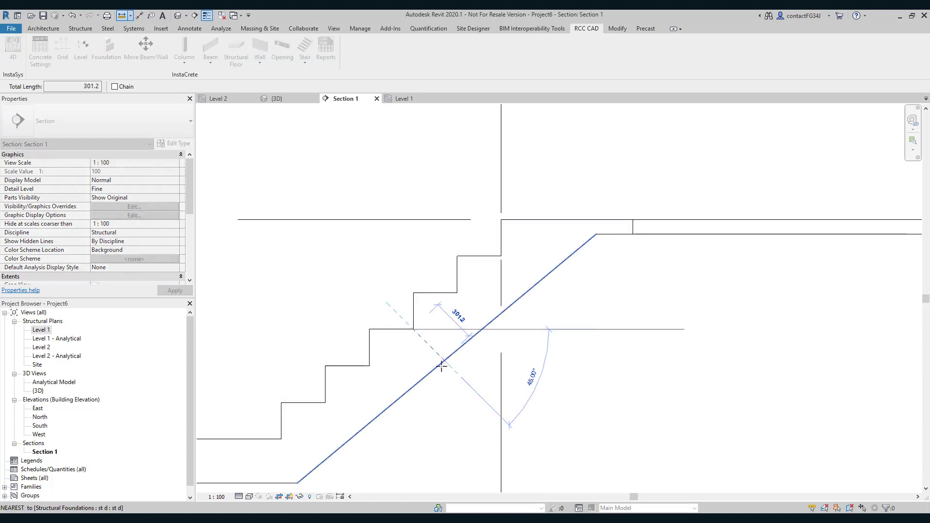
type("300")
key("Return")
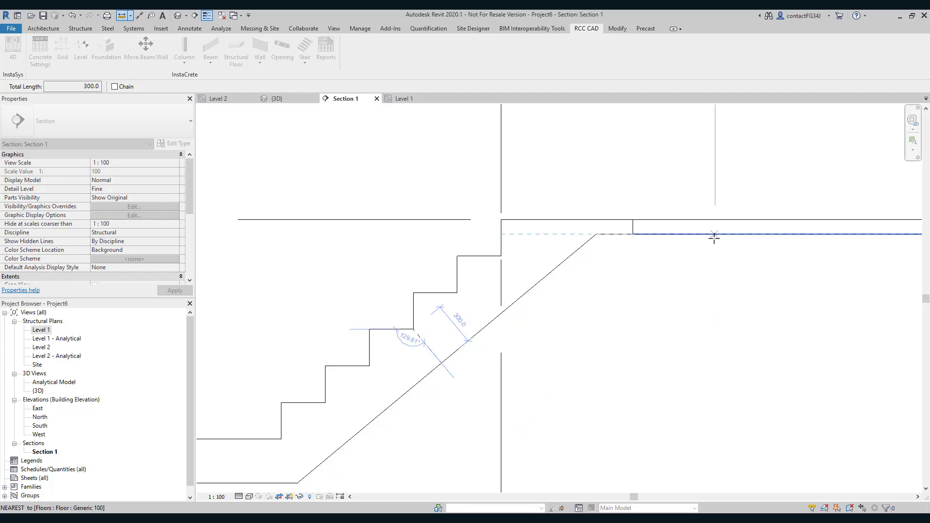
key("Escape")
key("Escape")
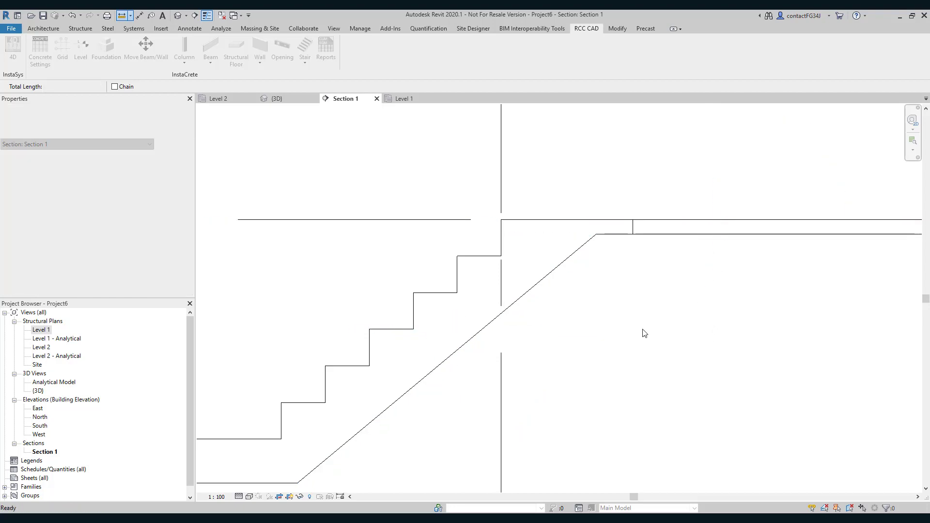
scroll(591, 242, "down", 3)
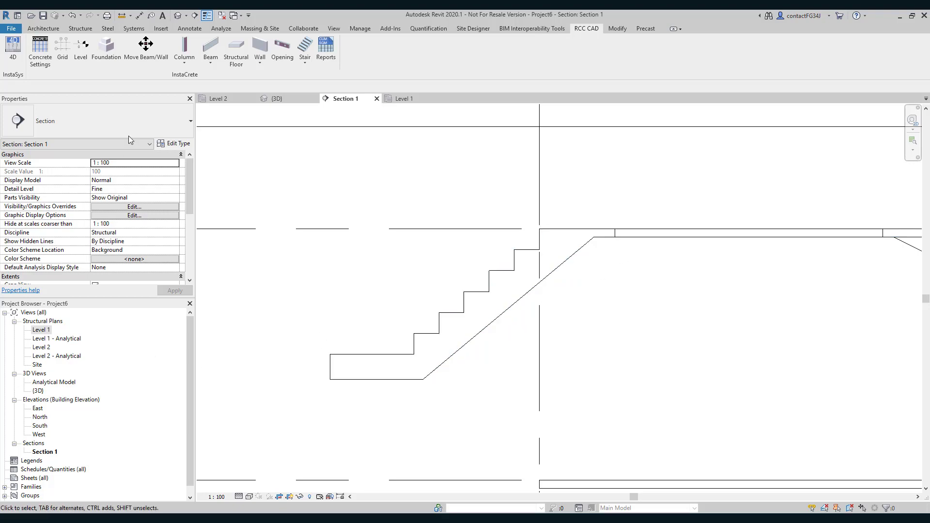
In the 3D view, start another Dog Leg Stair on E.W. grid B and N.S. grid 5, with an N.S. offset of 1000.
left_click(177, 15)
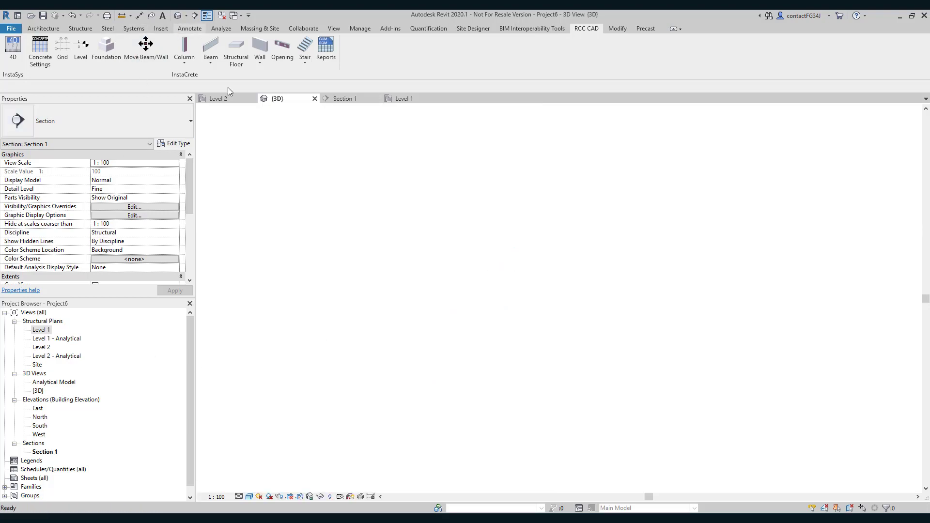
mouse_move(473, 306)
middle_mouse_down("shift")
mouse_move(531, 357)
mouse_move(515, 336)
mouse_move(625, 464)
mouse_move(610, 457)
mouse_move(635, 471)
middle_mouse_up("shift")
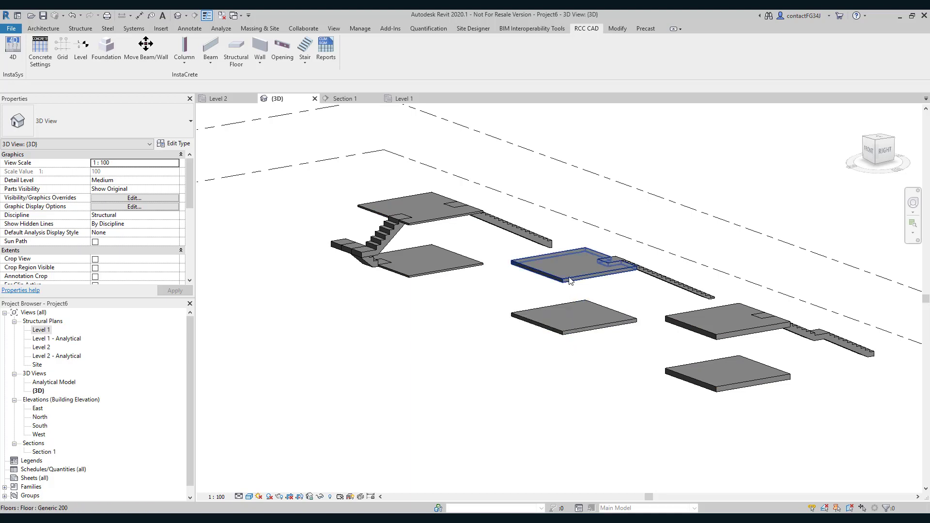
left_click(303, 67)
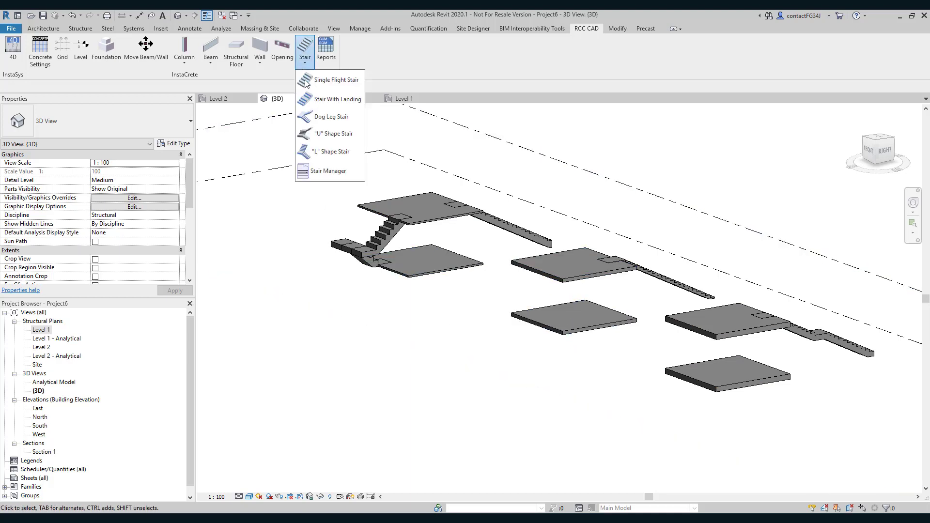
left_click(331, 117)
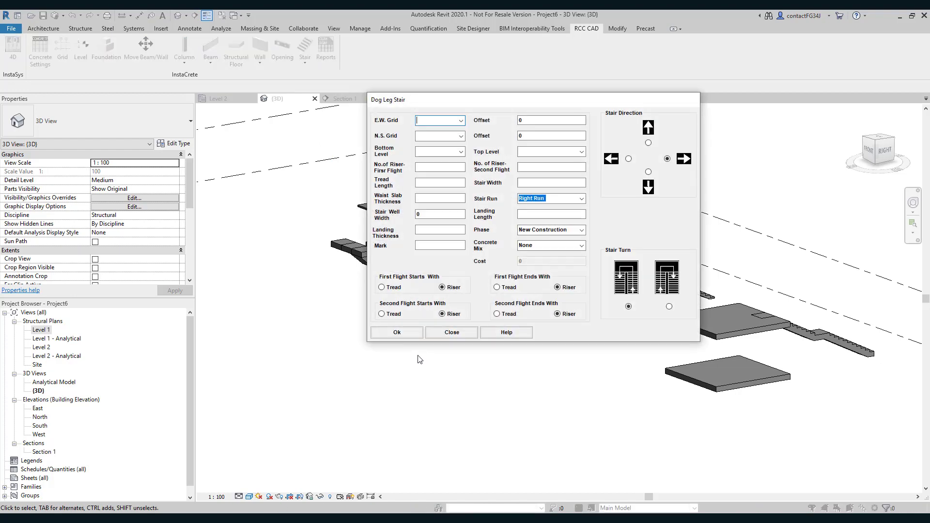
left_click(461, 120)
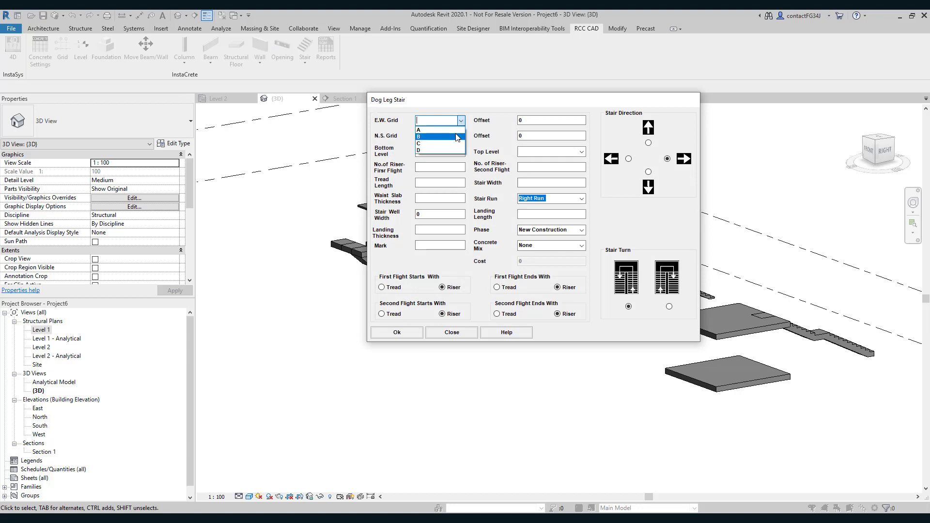
left_click(457, 138)
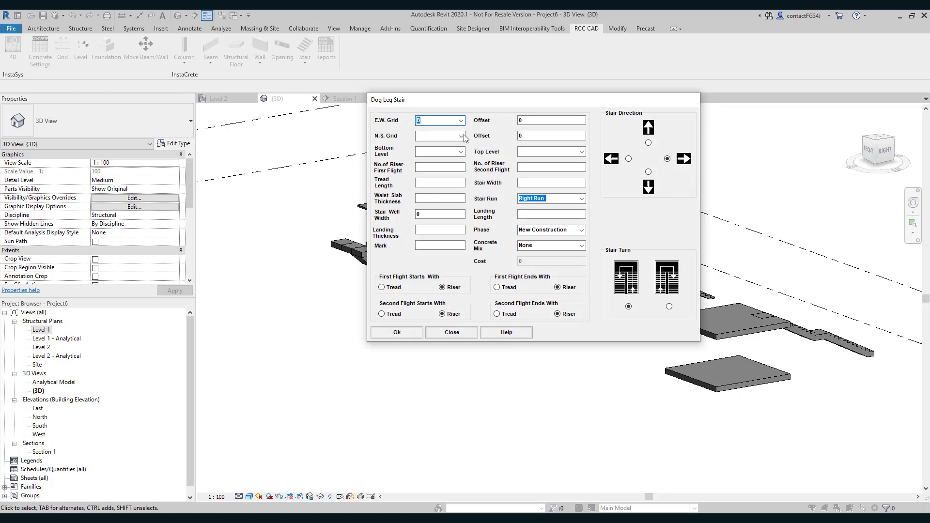
left_click(461, 136)
left_click(441, 172)
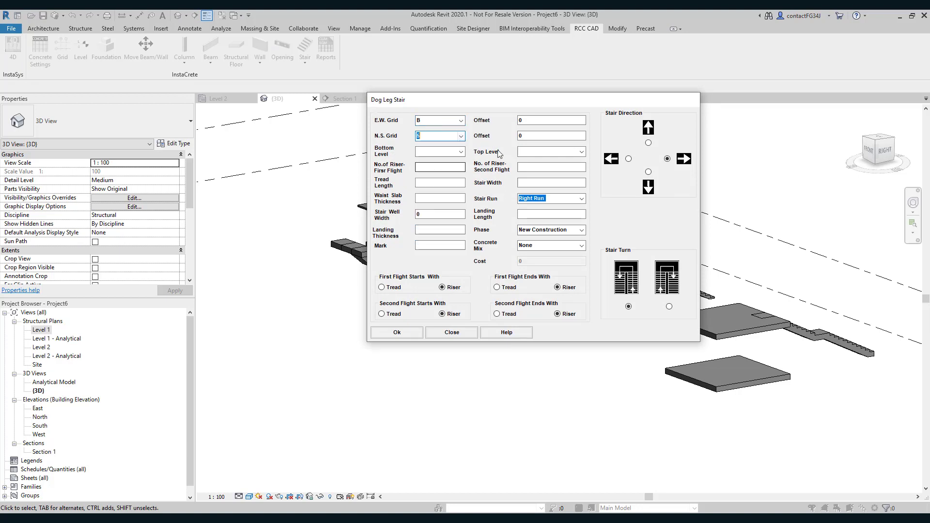
key("Tab")
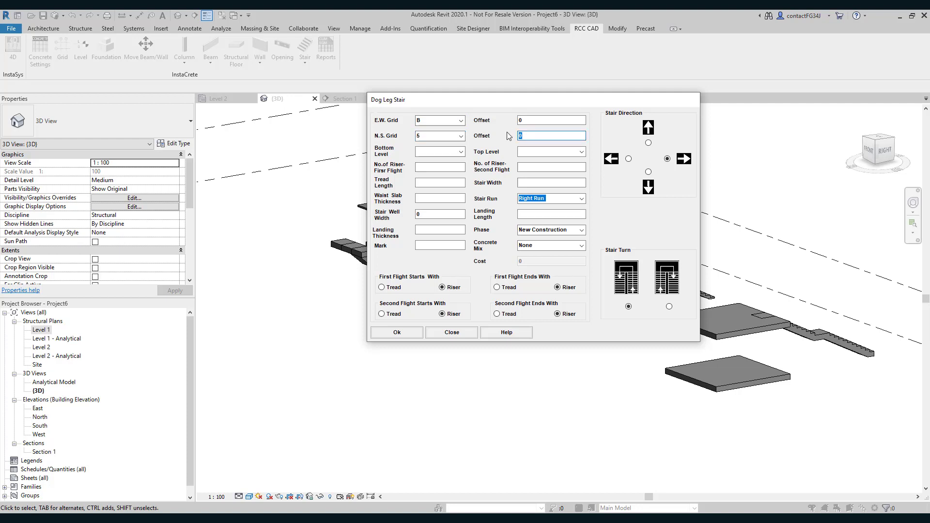
type("1000")
Set the new dog-leg stair's bottom level to Level 1 and its top level to Level 2.
left_click(461, 152)
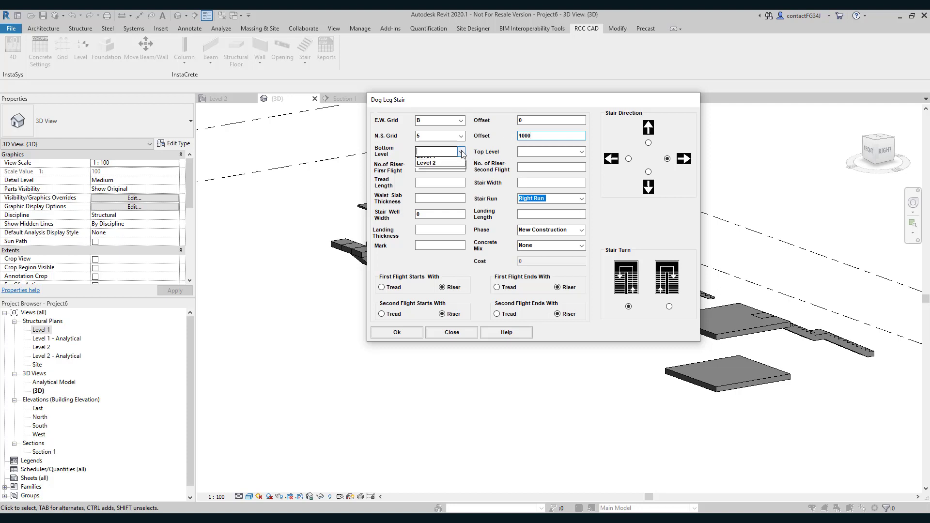
left_click(436, 161)
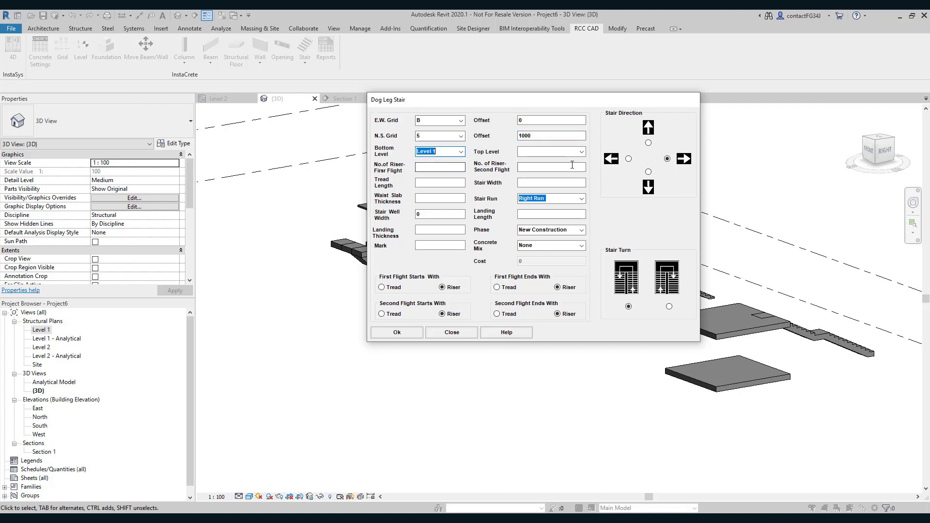
left_click(582, 152)
left_click(564, 169)
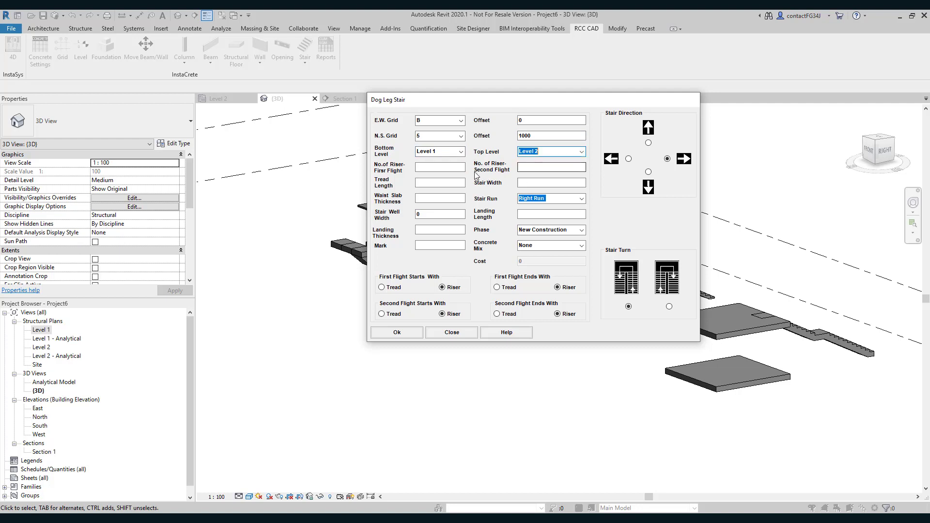
Give the first flight 6 risers and the second flight 5 risers, and end the second flight with a tread.
left_click(453, 169)
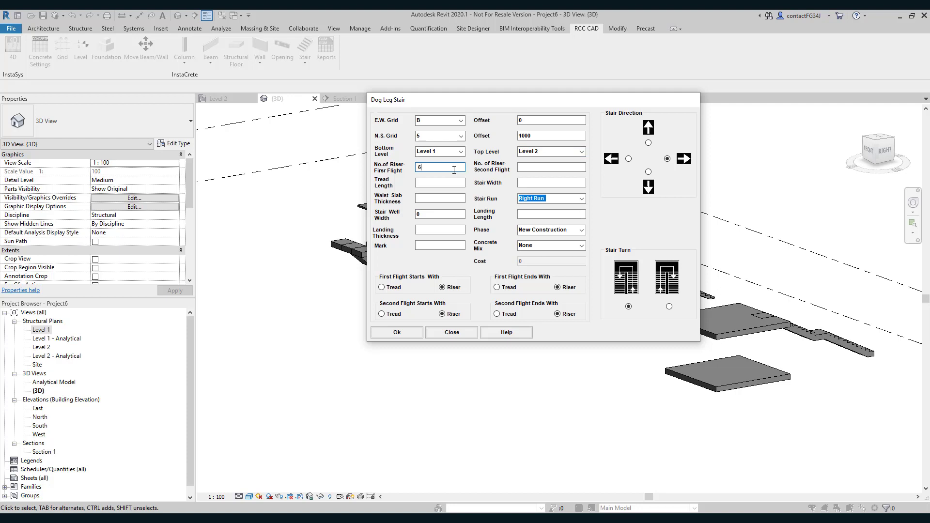
left_click(537, 169)
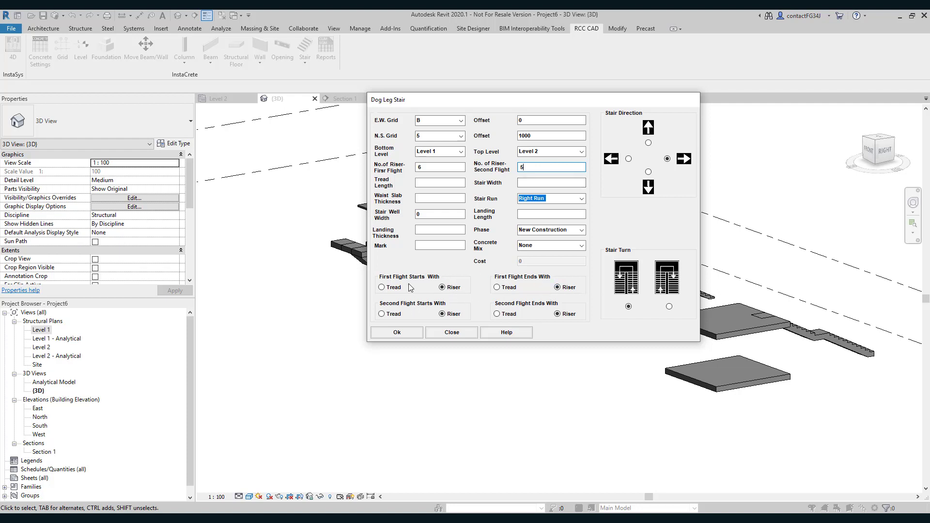
left_click(497, 314)
Set the tread length to 300, the stair width to 1000 and the waist slab thickness to 200.
left_click(456, 183)
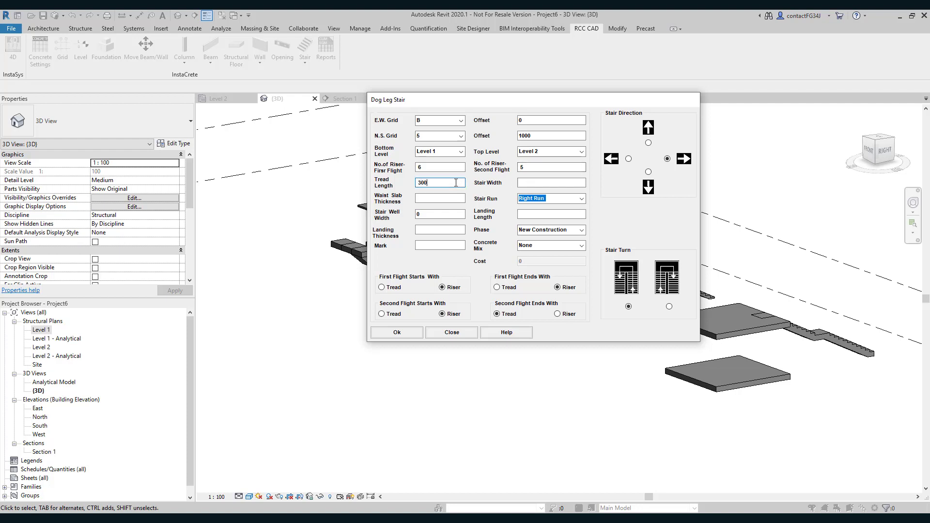
left_click(527, 183)
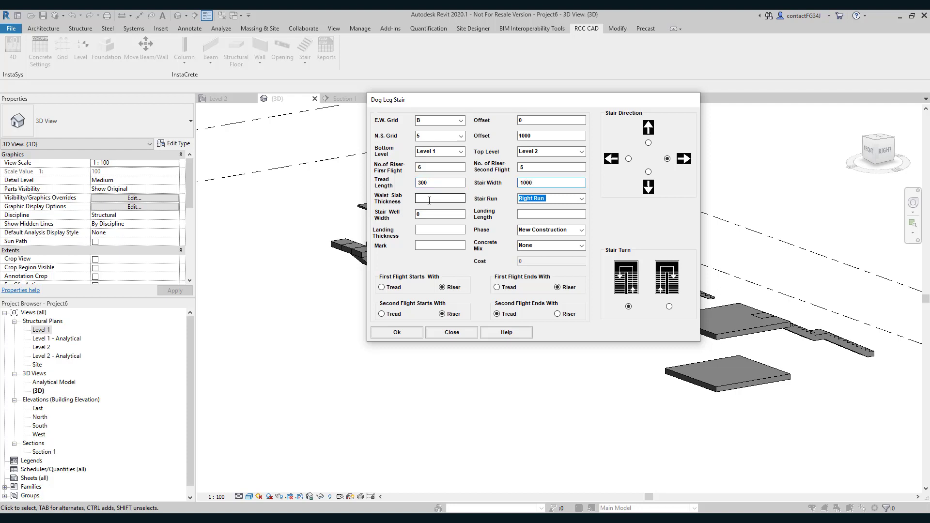
left_click(429, 200)
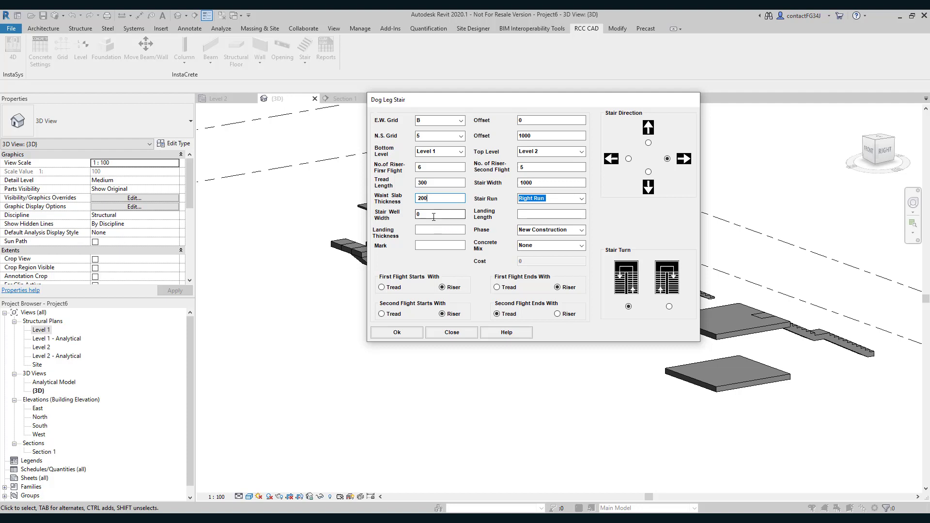
Set the stair well width to 1000, the landing length to 1000 and the landing thickness to 200.
left_click(422, 217)
type("1000")
left_click(524, 214)
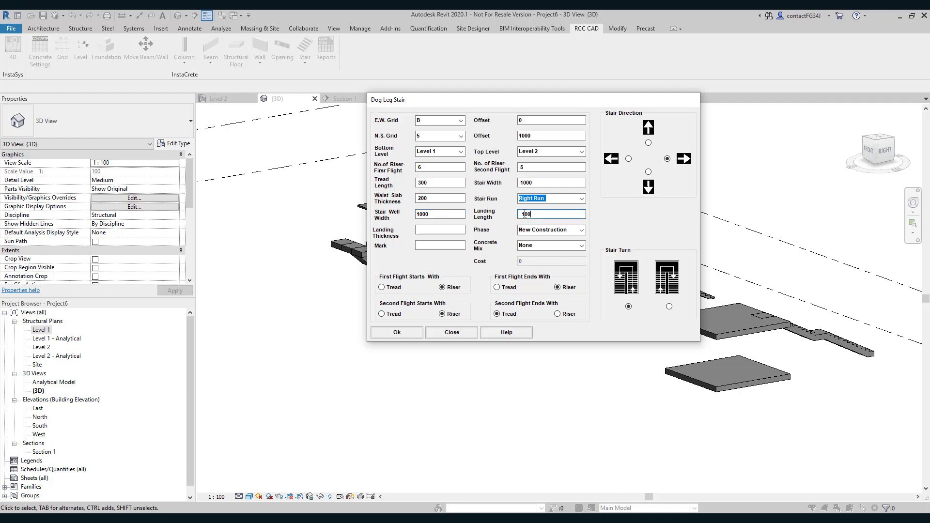
left_click(428, 232)
Mark the stair "st e", choose the downward stair direction and accept the dog-leg stair settings.
left_click(432, 245)
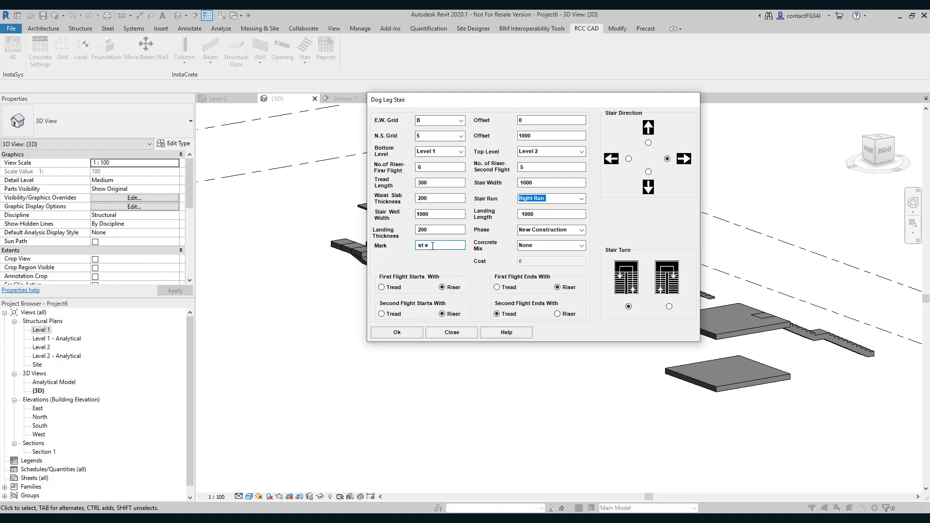
left_click(648, 172)
left_click(410, 335)
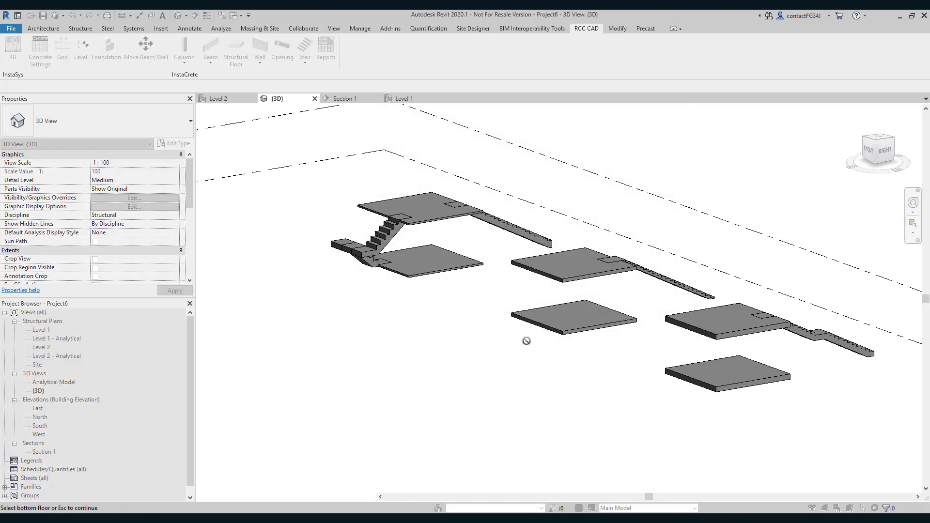
Choose the middle pair's lower slab as bottom floor and its upper slab as top floor, and save the stair family as "st e" in the stair folder.
left_click(534, 334)
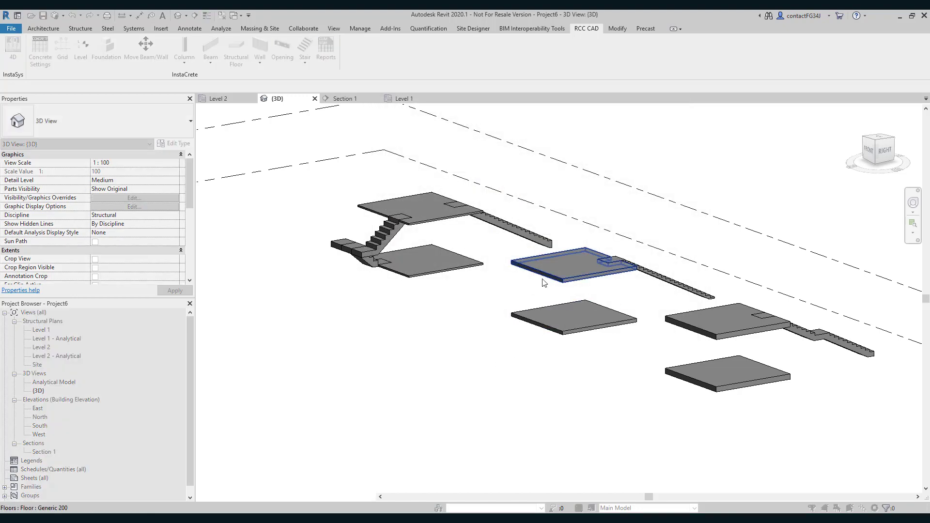
left_click(542, 280)
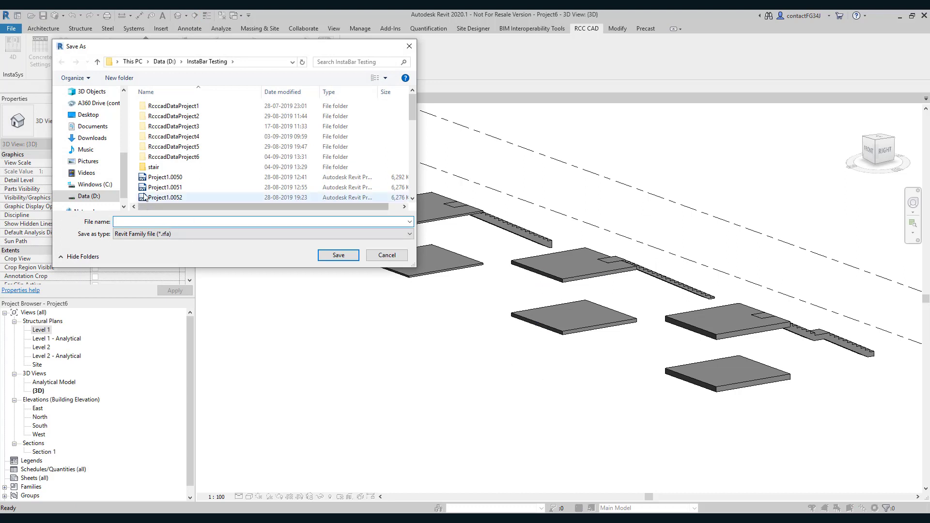
double_click(153, 167)
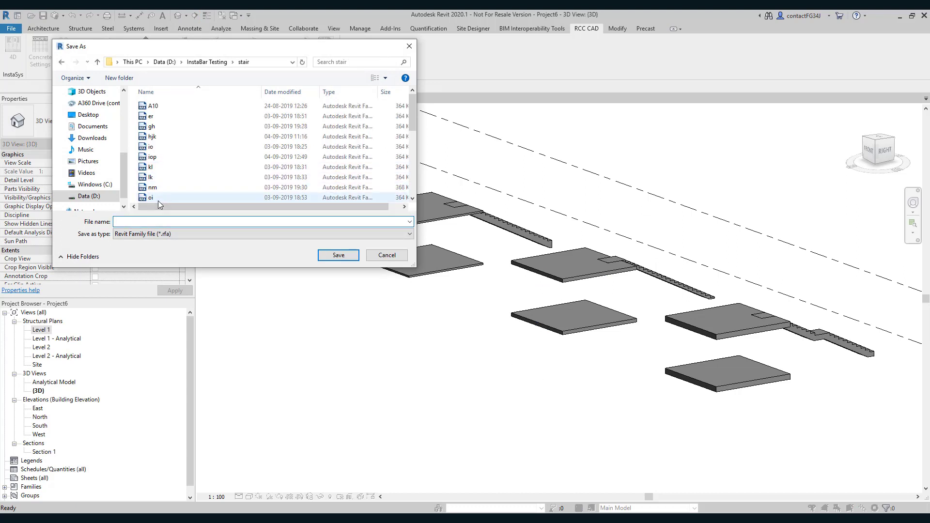
type("st ")
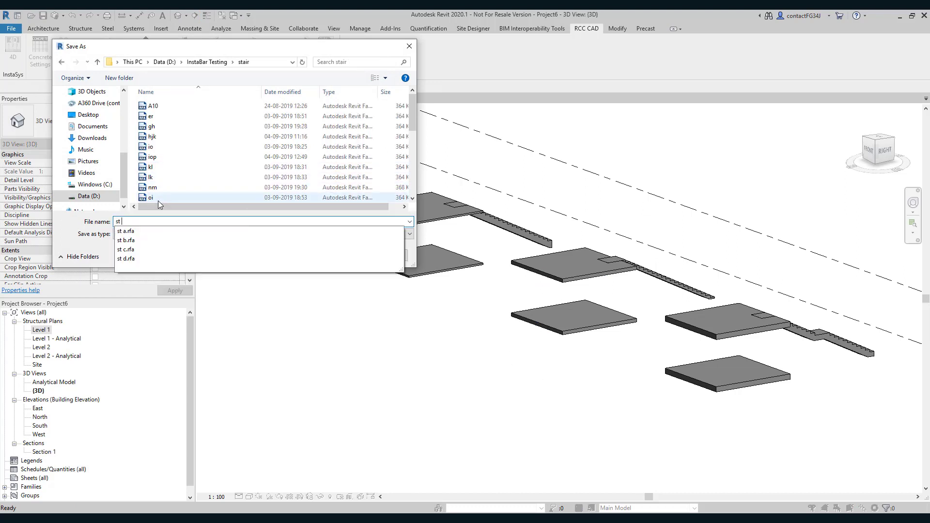
type("e")
left_click(339, 255)
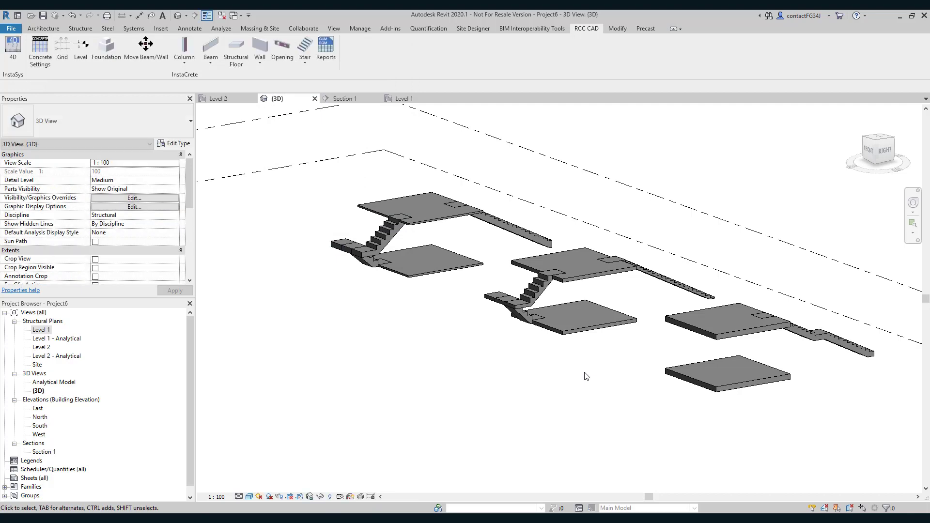
In the Level 1 plan, move the section line onto the first flight of the middle dog-leg stair and open Section 1.
middle_click_drag(583, 375, 540, 386)
scroll(516, 351, "up", 10)
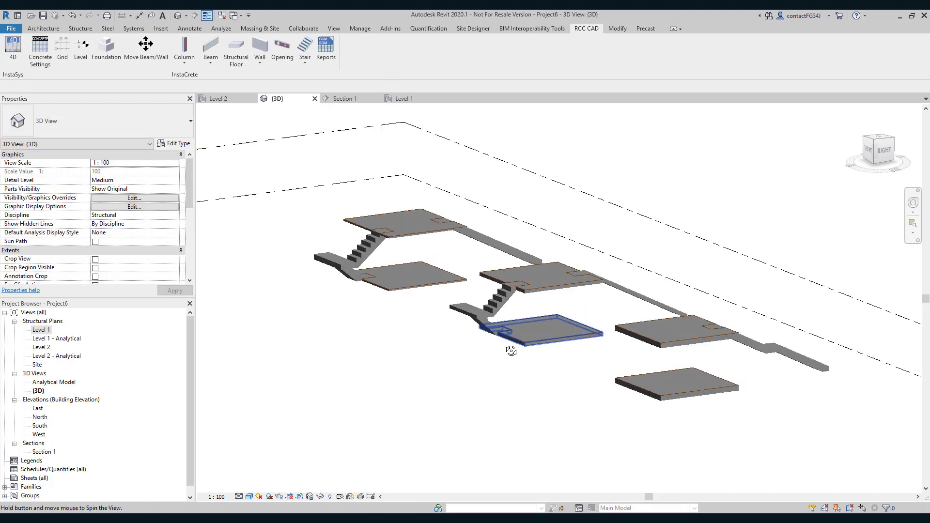
scroll(518, 342, "down", 6)
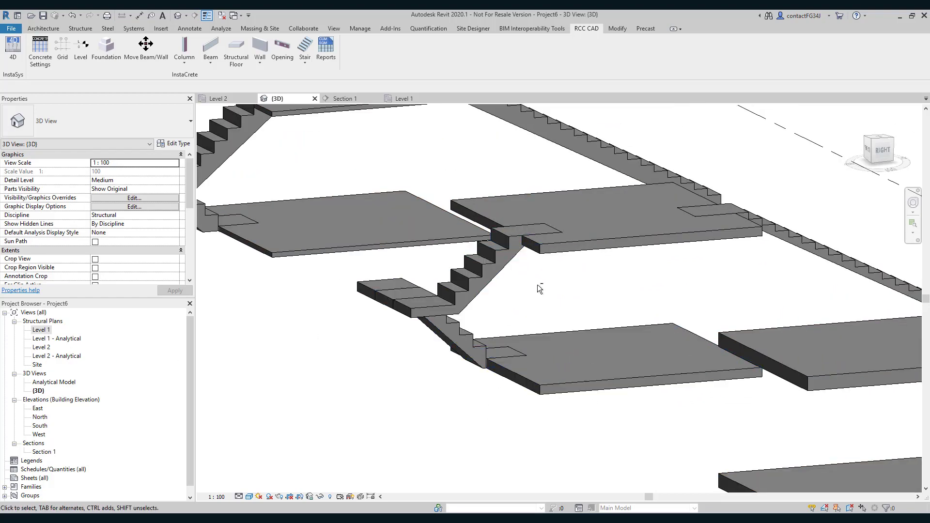
middle_click_drag(536, 283, 492, 376, "shift")
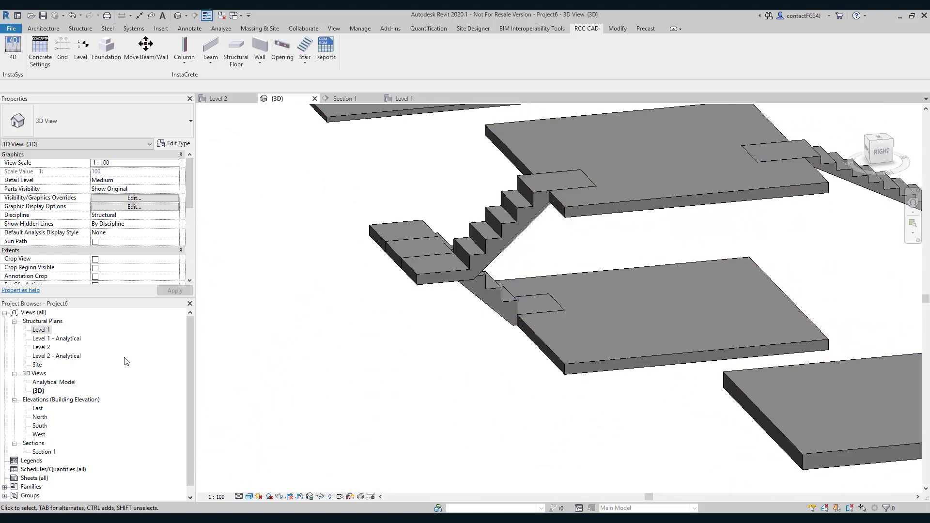
double_click(39, 330)
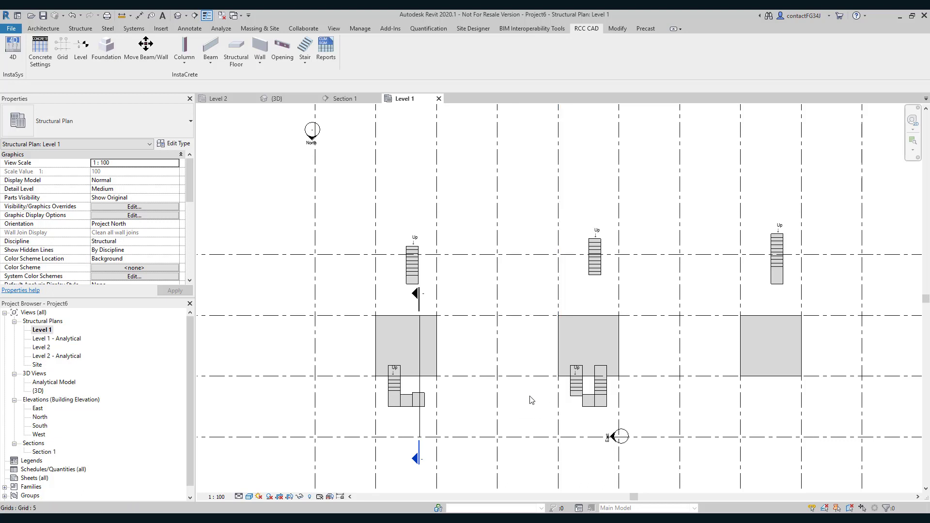
left_click(419, 425)
left_click_drag(420, 426, 578, 424)
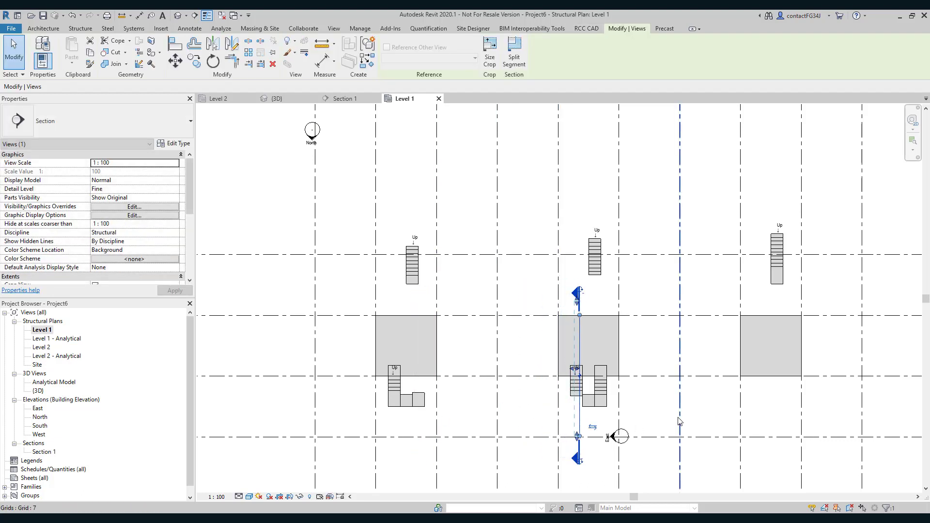
left_click(578, 437)
double_click(577, 459)
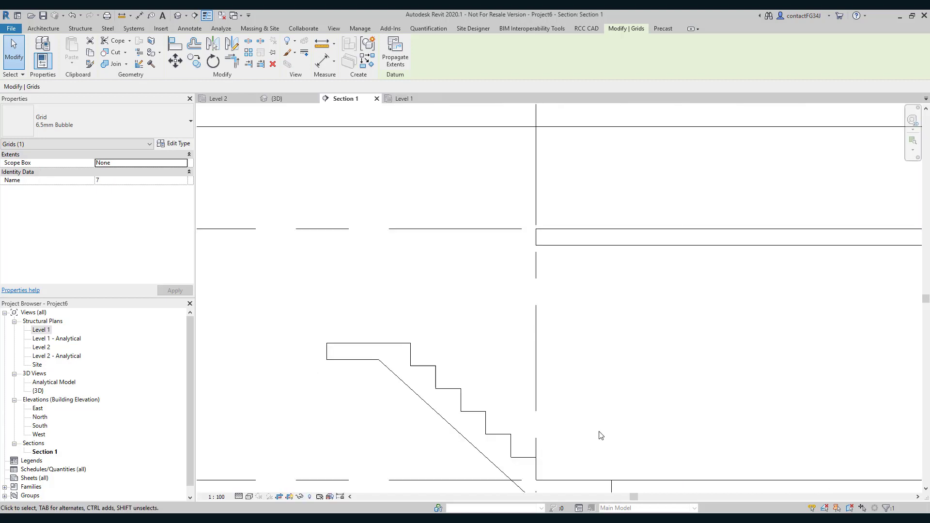
Measure the waist slab thickness of the first flight from a step's inner corner perpendicular to the sloping soffit.
scroll(610, 318, "down", 3)
scroll(573, 455, "up", 5)
scroll(564, 438, "up", 2)
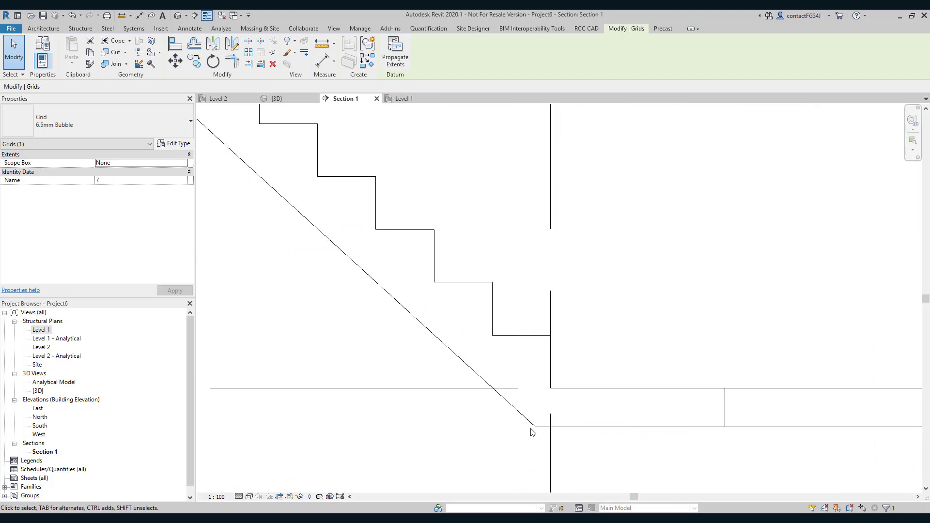
scroll(705, 453, "down", 2)
left_click(334, 45)
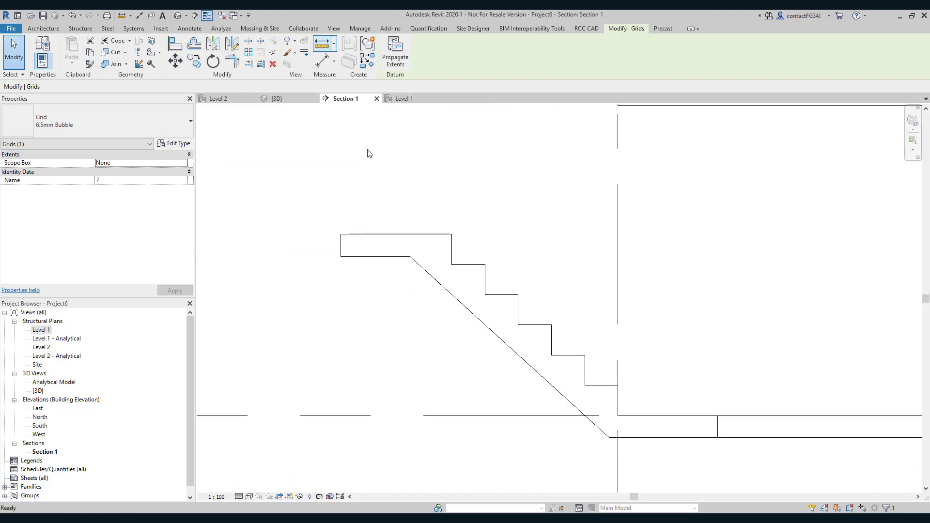
left_click(517, 324)
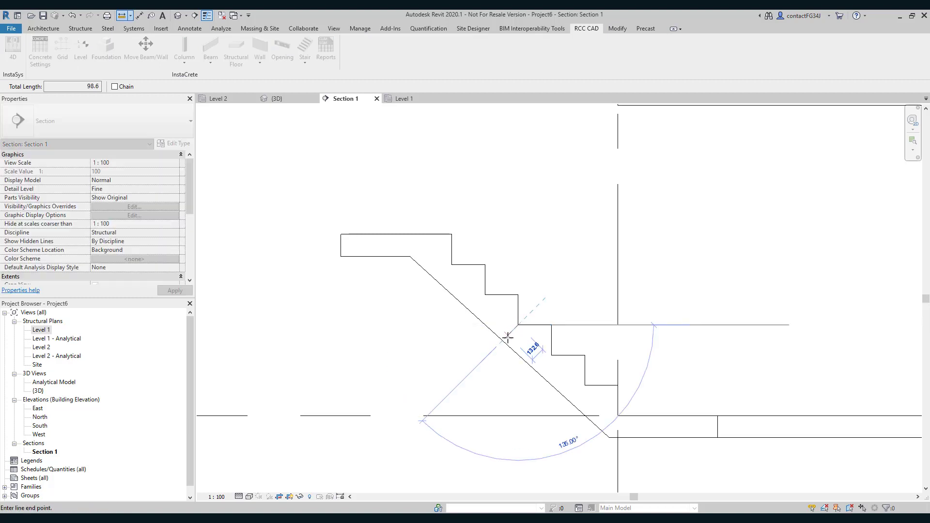
scroll(507, 344, "up", 2)
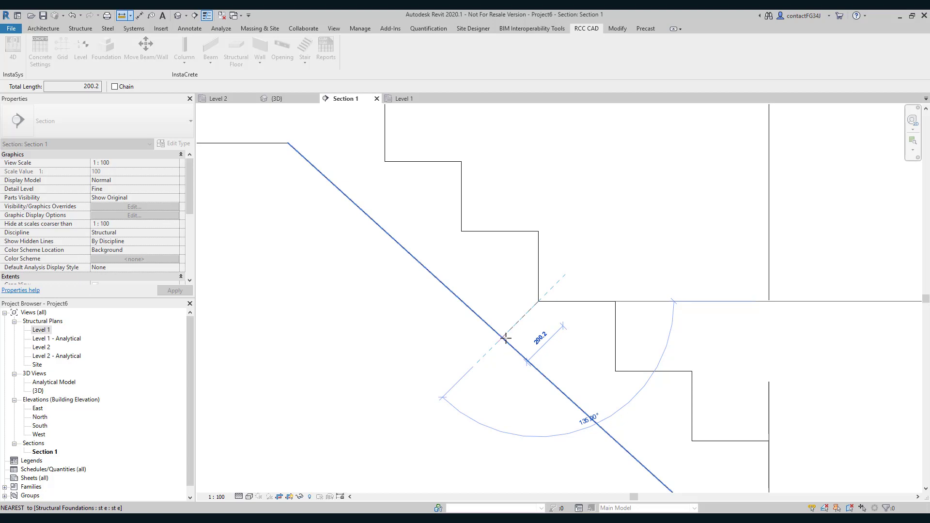
left_click(503, 337)
Measure the thickness of the stair landing and of the bottom floor slab in the section.
scroll(503, 337, "down", 2)
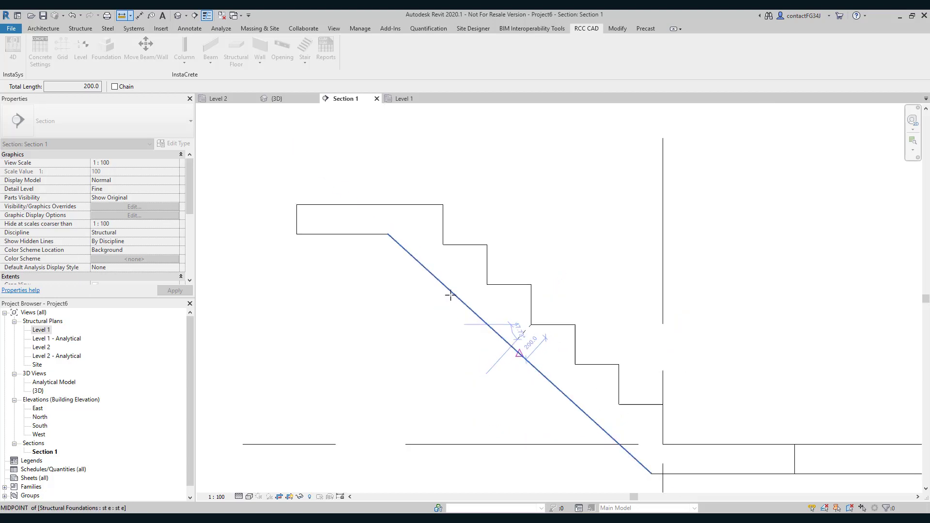
left_click(365, 235)
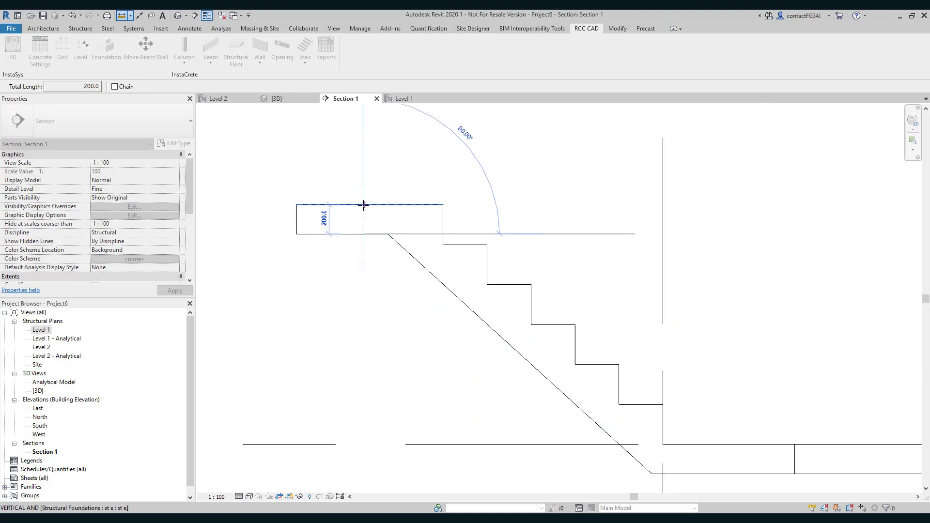
left_click(363, 208)
left_click(831, 474)
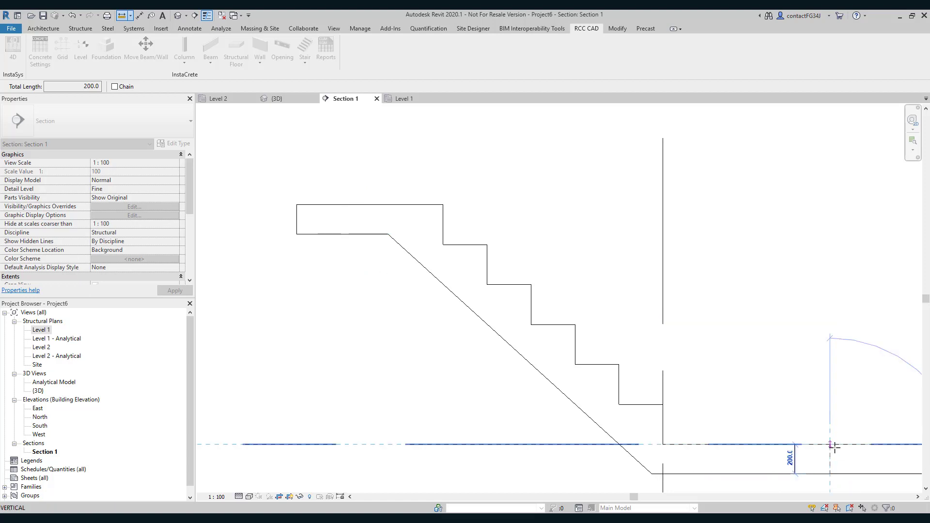
left_click(832, 444)
Move the section line in the Level 1 plan to the middle stair's second flight and measure the landing thickness in Section 1.
double_click(42, 330)
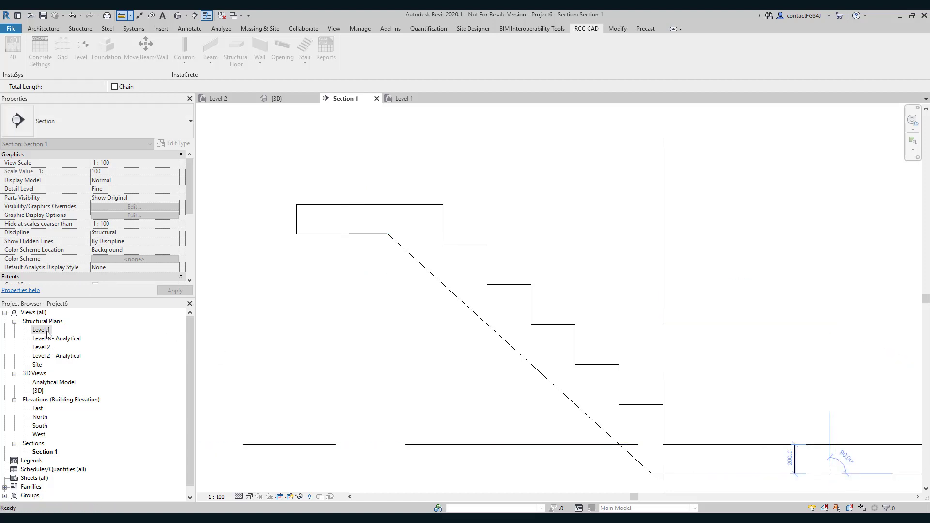
left_click(581, 422)
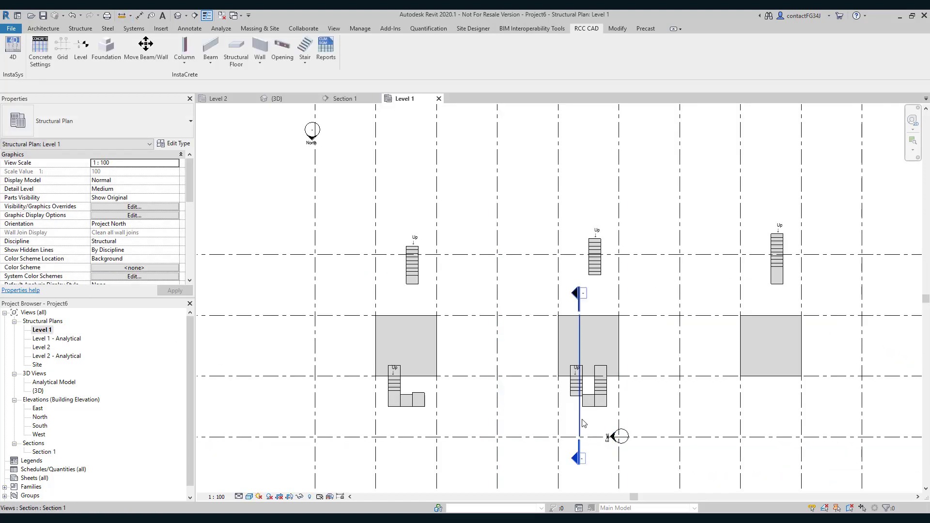
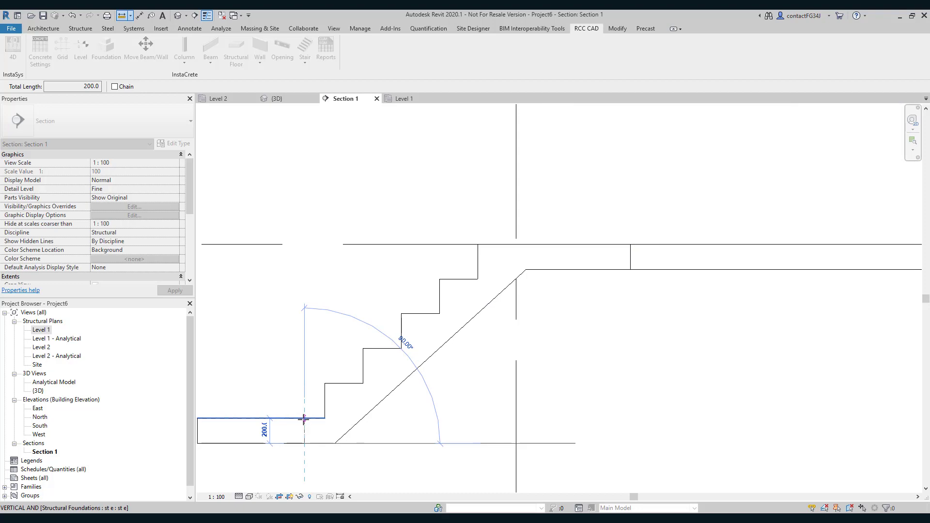
key("Escape")
key("Escape")
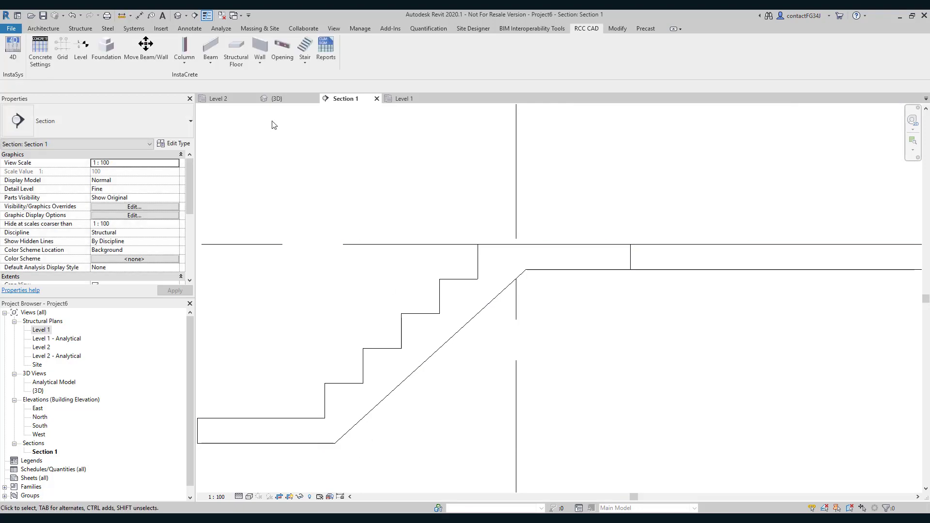
Return to the 3D view with all slab pairs visible and start a new U-shape stair.
left_click(177, 15)
scroll(536, 301, "down", 5)
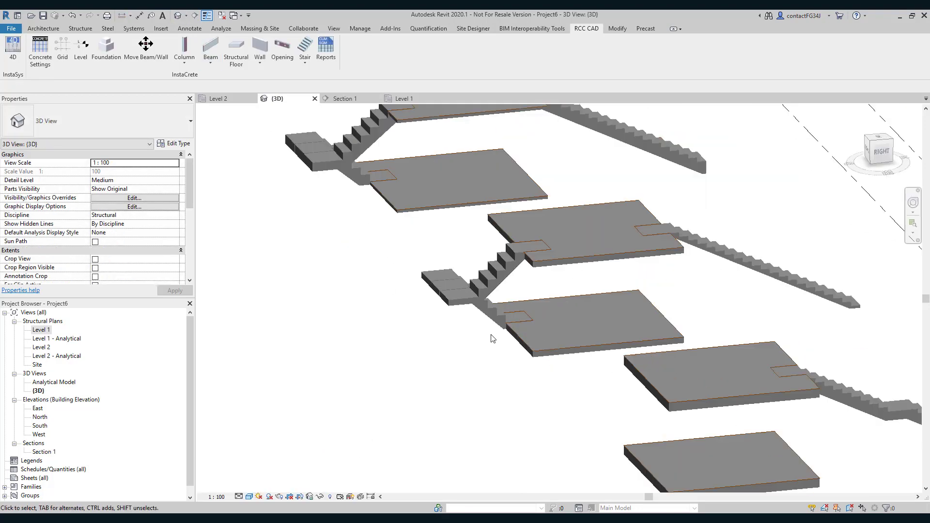
middle_click_drag(508, 413, 560, 444, "shift")
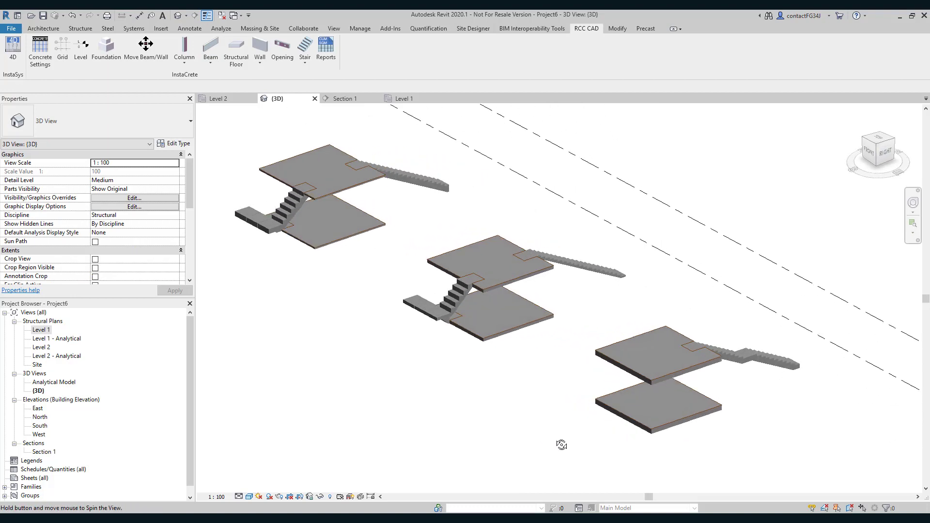
middle_click_drag(661, 443, 716, 400)
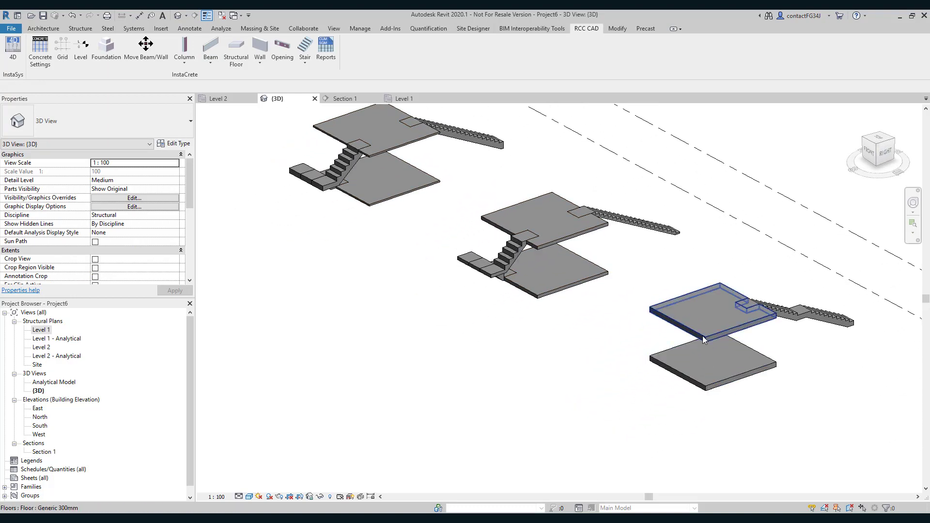
scroll(616, 390, "down", 1)
scroll(616, 390, "down", 1)
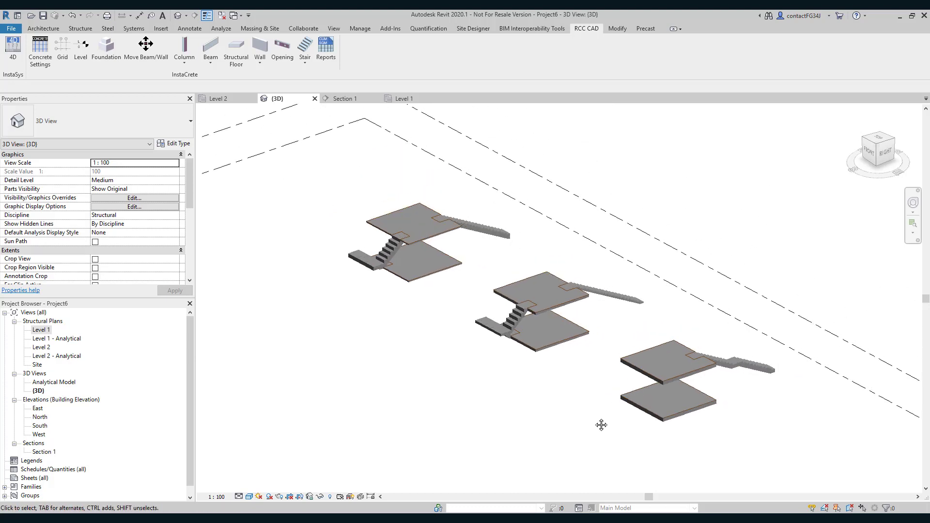
left_click(305, 65)
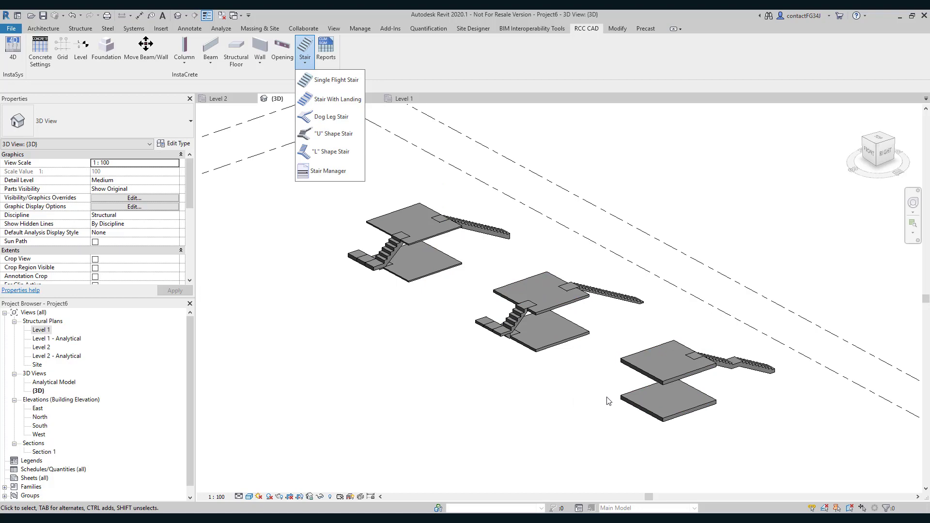
scroll(668, 424, "up", 1)
scroll(669, 428, "down", 2)
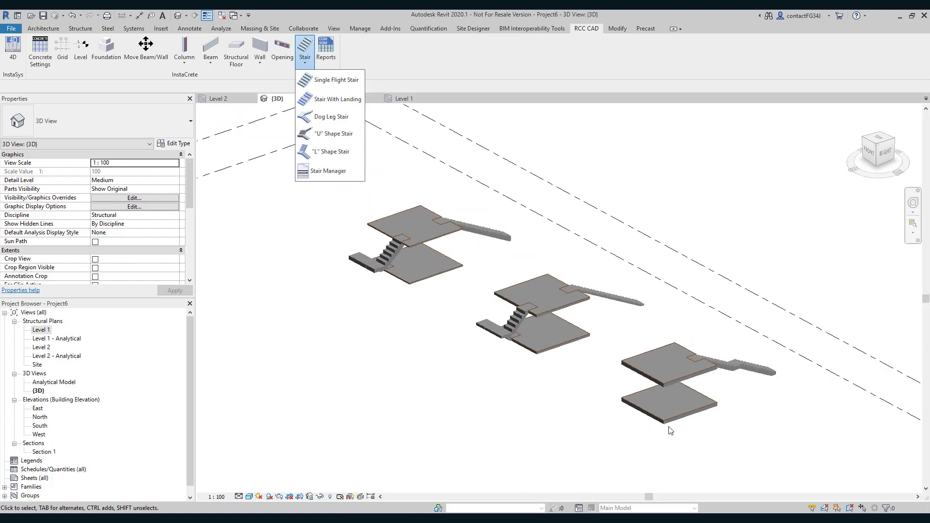
scroll(668, 429, "up", 1)
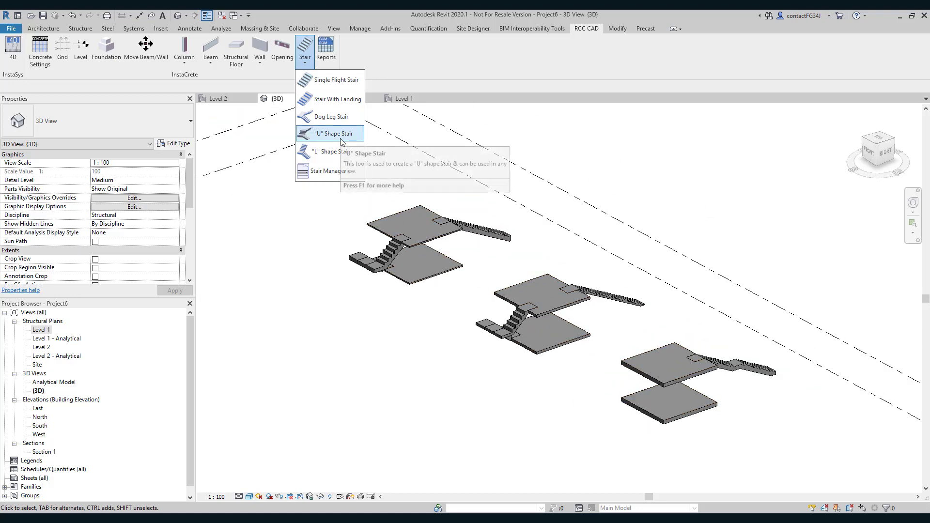
left_click(347, 151)
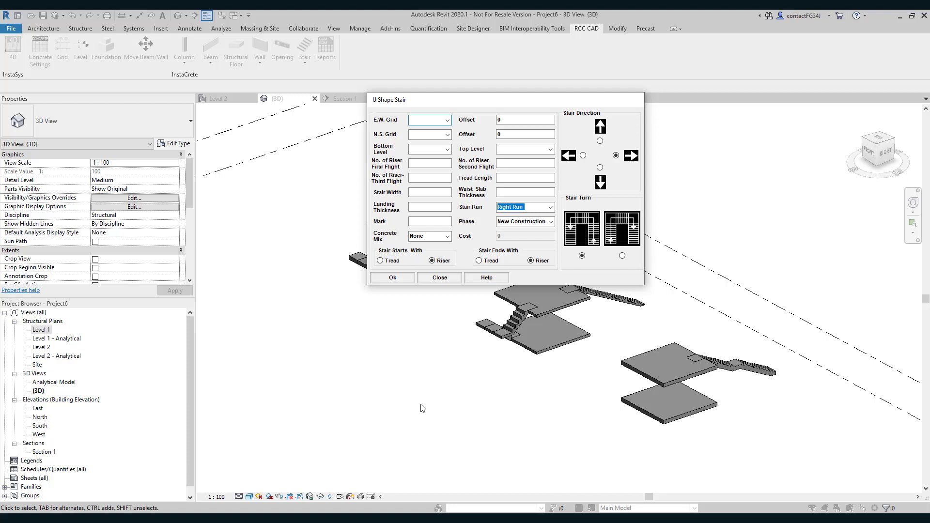
Locate the U-shape stair at E.W. grid B and N.S. grid 8, with a 750 offset from the N.S. grid.
left_click(447, 120)
left_click(427, 138)
left_click(447, 135)
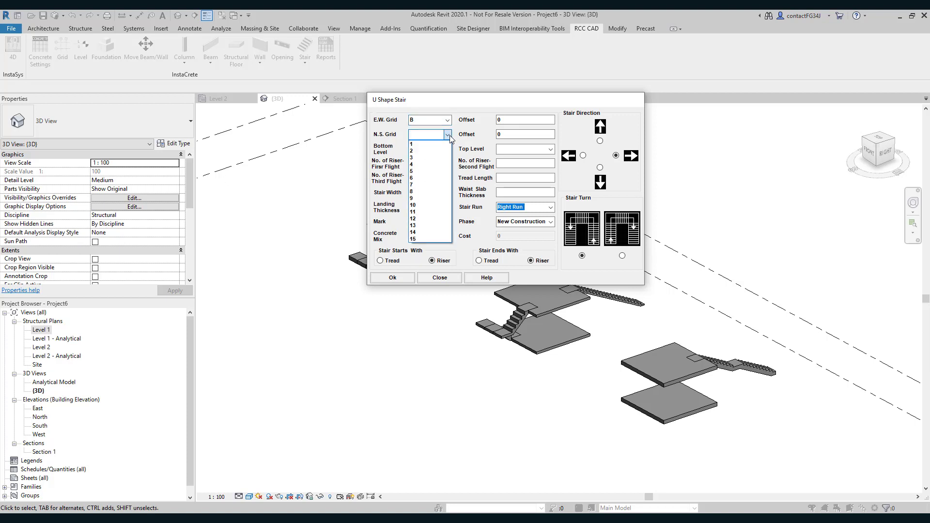
left_click(433, 191)
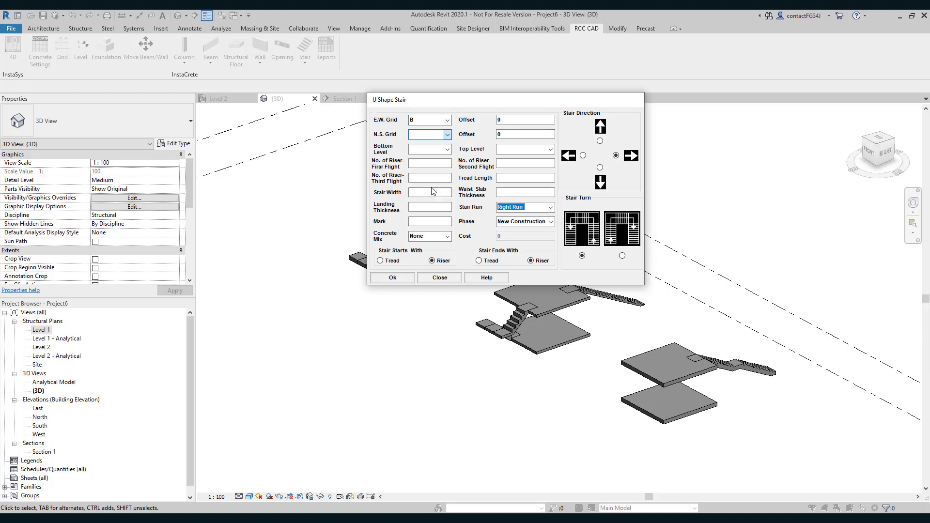
left_click(519, 134)
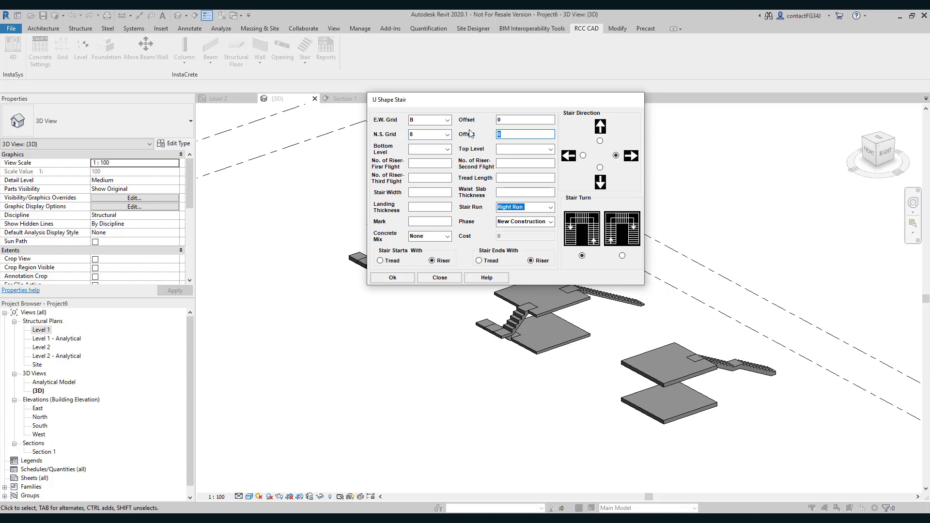
Set the U-shape stair's bottom level to Level 1 and its top level to Level 2.
left_click(447, 149)
left_click(440, 160)
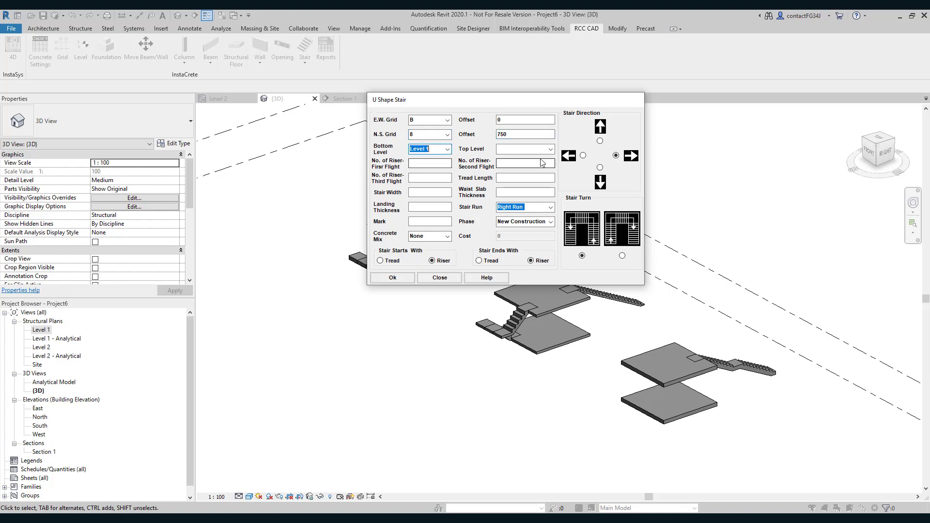
left_click(550, 149)
left_click(541, 166)
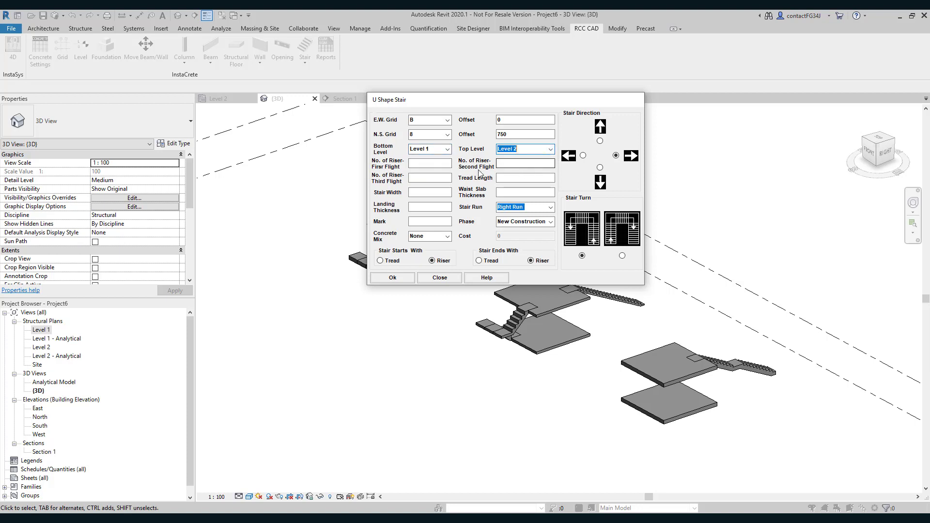
Set the U-shape stair's number of risers to 6 for the first, second and third flights.
left_click(439, 163)
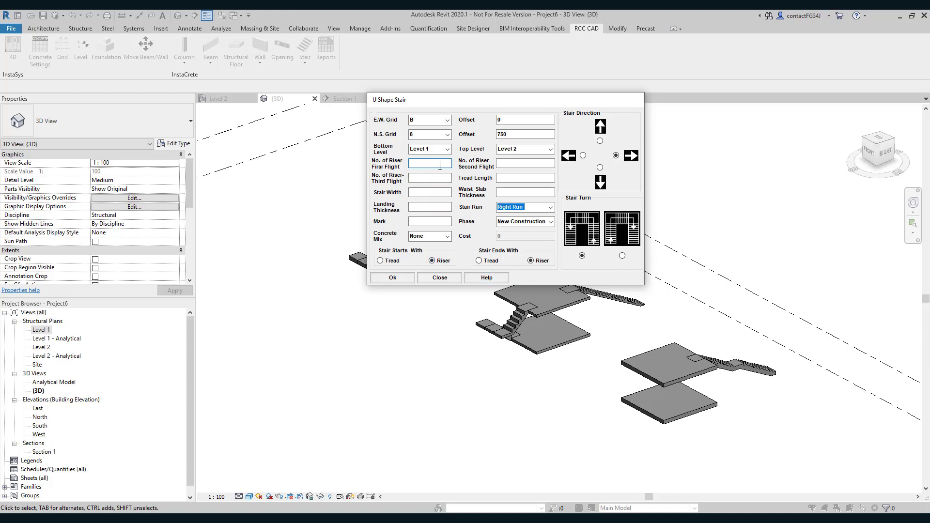
left_click(499, 167)
type("6")
left_click(423, 179)
type("6")
Set the tread length to 300, stair width to 1000, and waist slab and landing thickness to 100, and accept the stair settings.
left_click(510, 178)
type("300")
left_click(433, 191)
type("1000")
left_click(513, 193)
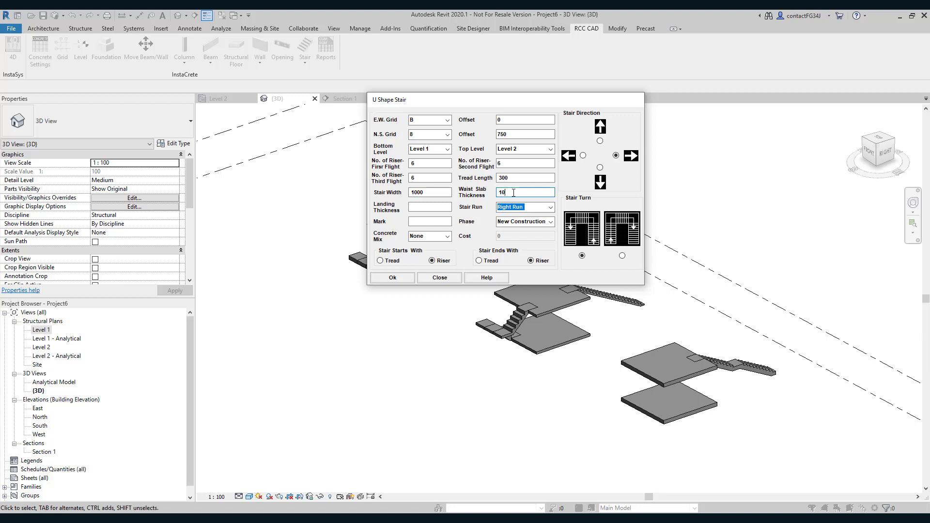
left_click(423, 208)
left_click(396, 278)
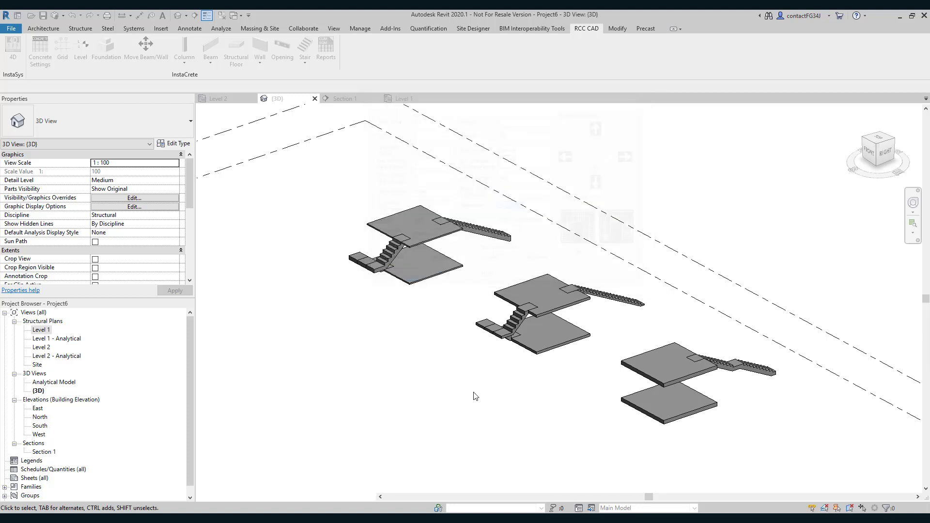
Pick the lower and upper slabs of the third pair and save the stair family as "st f" in the stair folder.
left_click(659, 425)
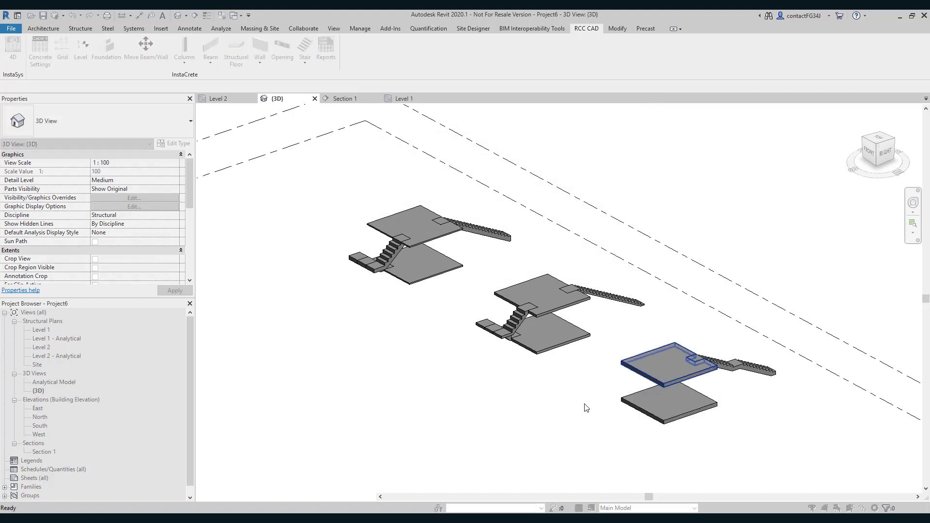
left_click(640, 378)
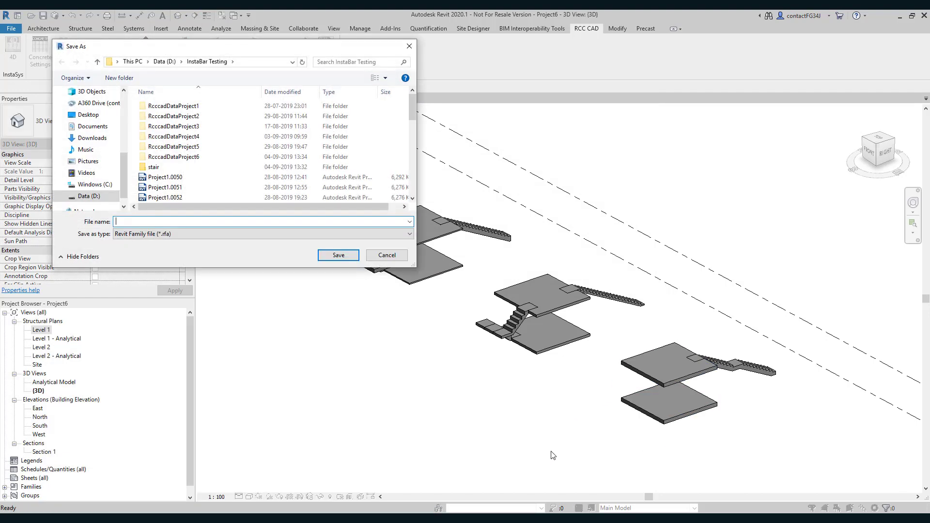
double_click(153, 166)
type("st f")
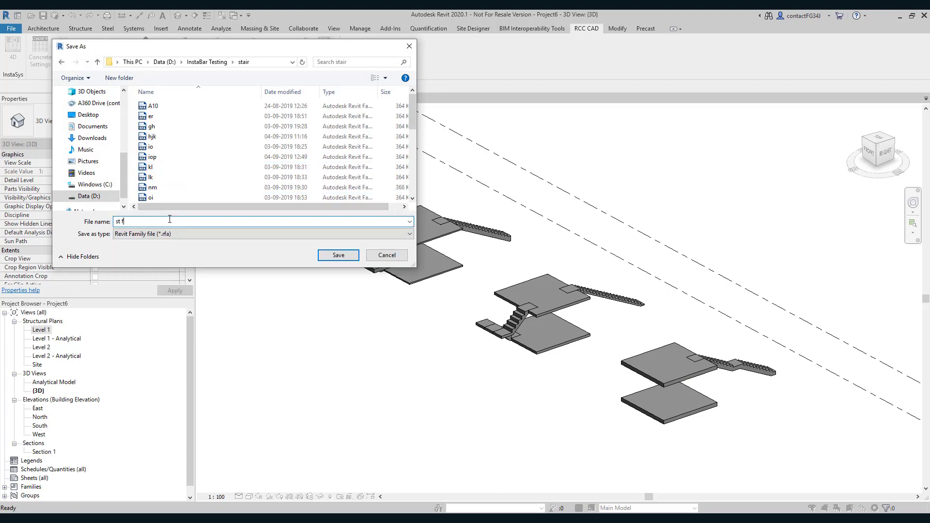
left_click(339, 258)
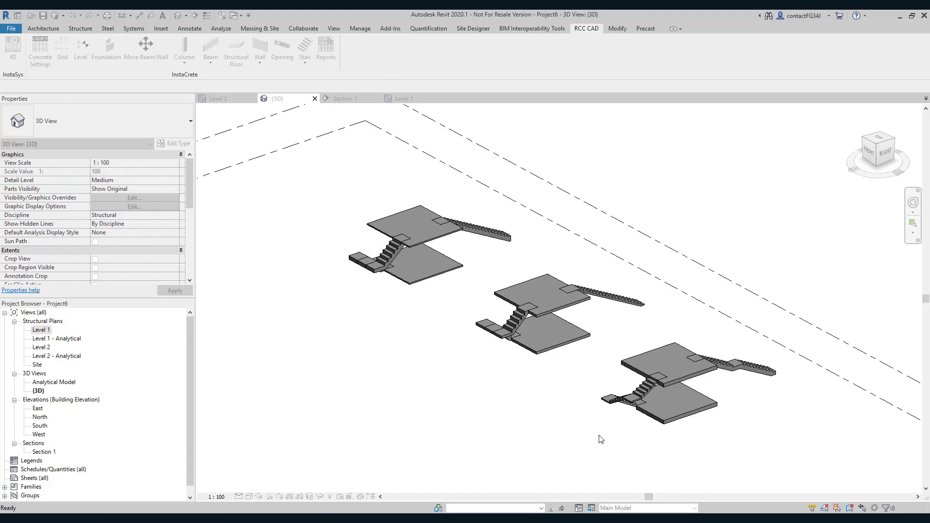
Inspect the new U-shape stair in 3D and move the section line in the Level 1 plan onto its first flight.
middle_click_drag(595, 416, 638, 438, "shift")
middle_click_drag(705, 432, 608, 404, "shift")
scroll(684, 425, "up", 6)
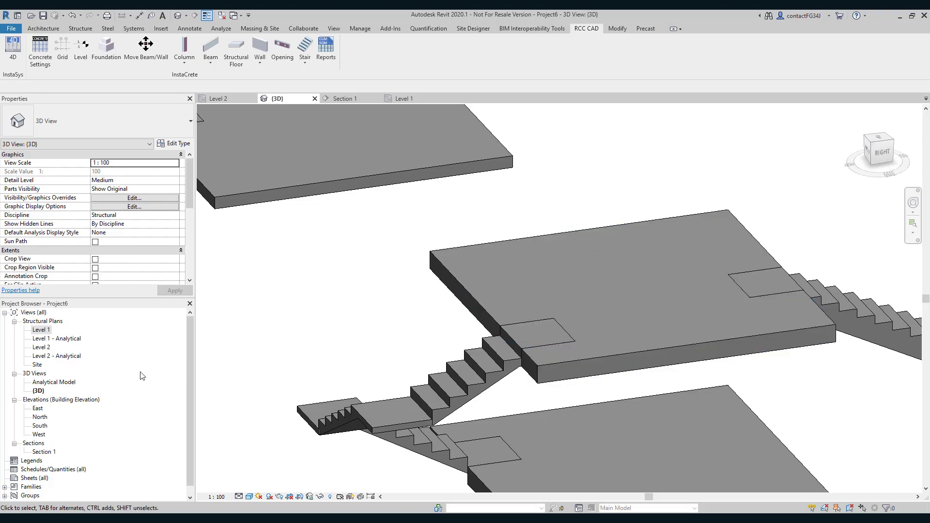
double_click(43, 330)
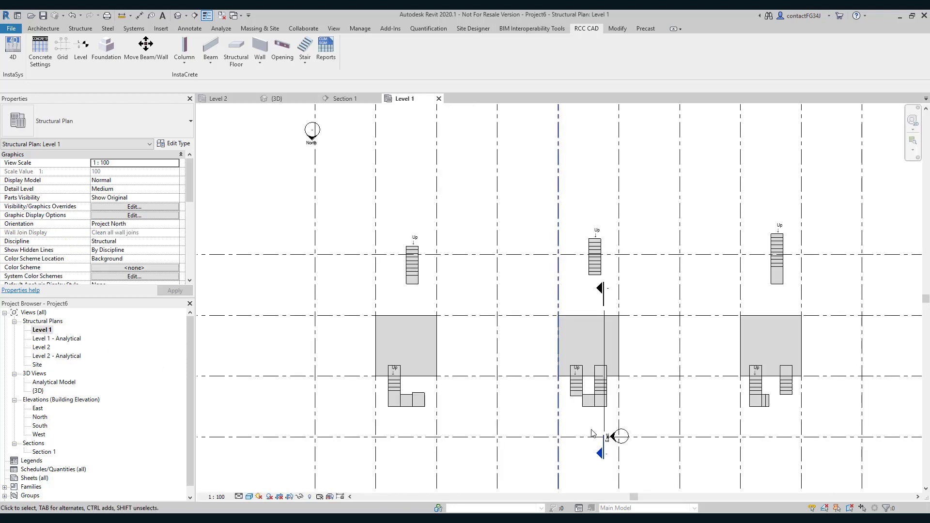
left_click(605, 424)
left_click(609, 434)
left_click(604, 419)
left_click_drag(604, 419, 756, 419)
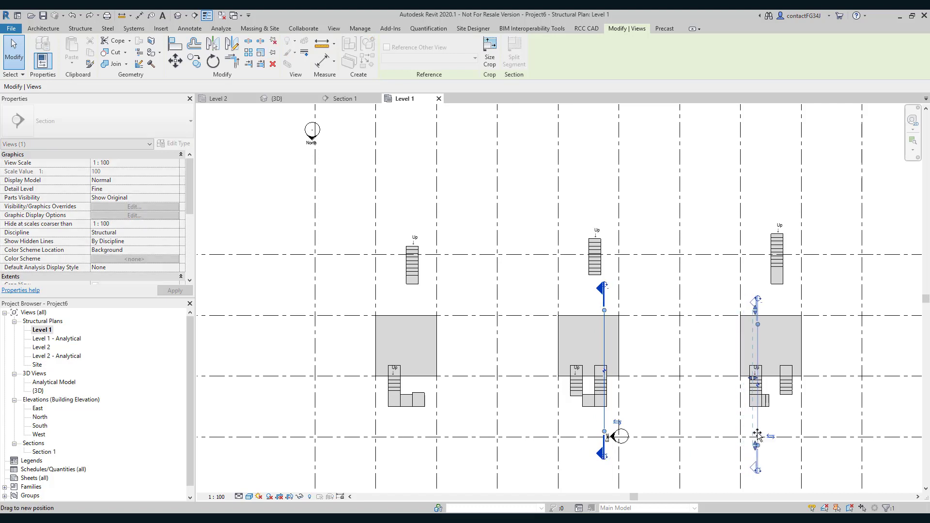
left_click(783, 476)
scroll(783, 476, "up", 3)
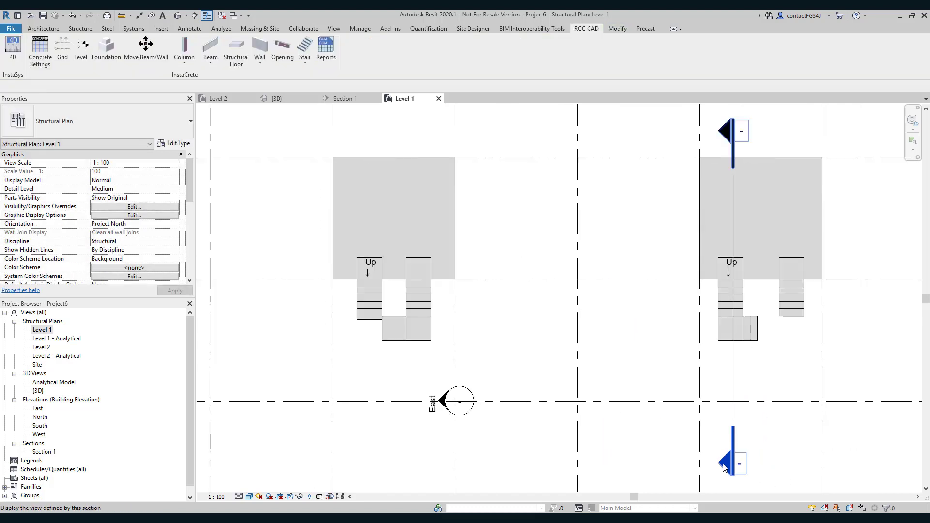
Open Section 1 from the moved section line and measure the waist slab thickness of the first flight.
double_click(726, 459)
scroll(611, 404, "down", 5)
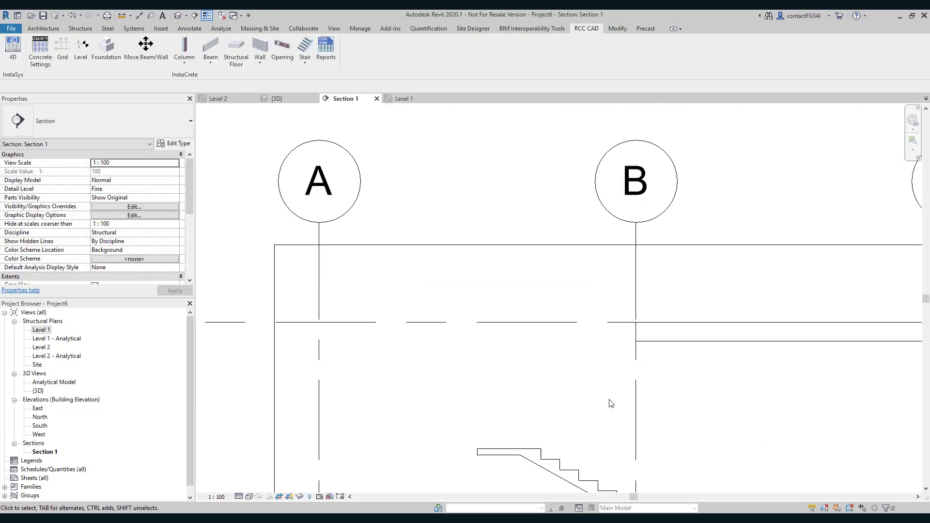
scroll(584, 402, "up", 3)
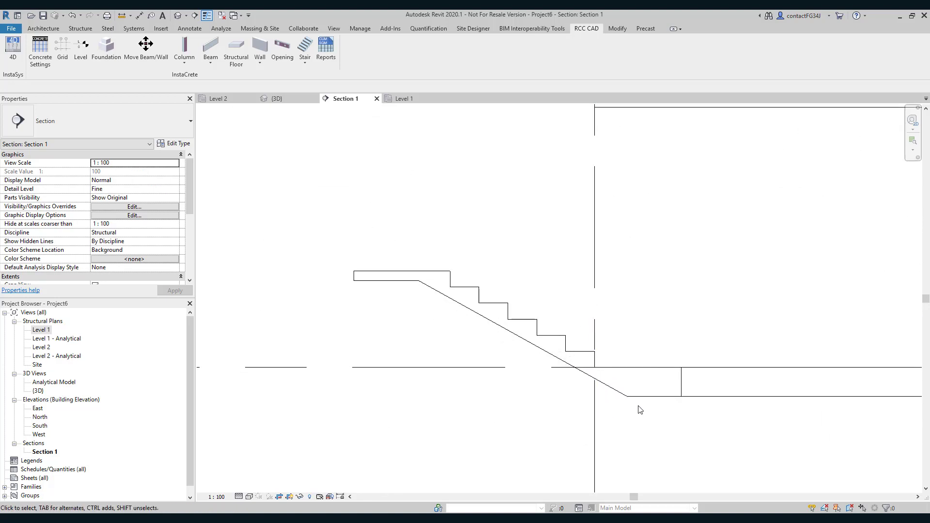
scroll(562, 382, "up", 2)
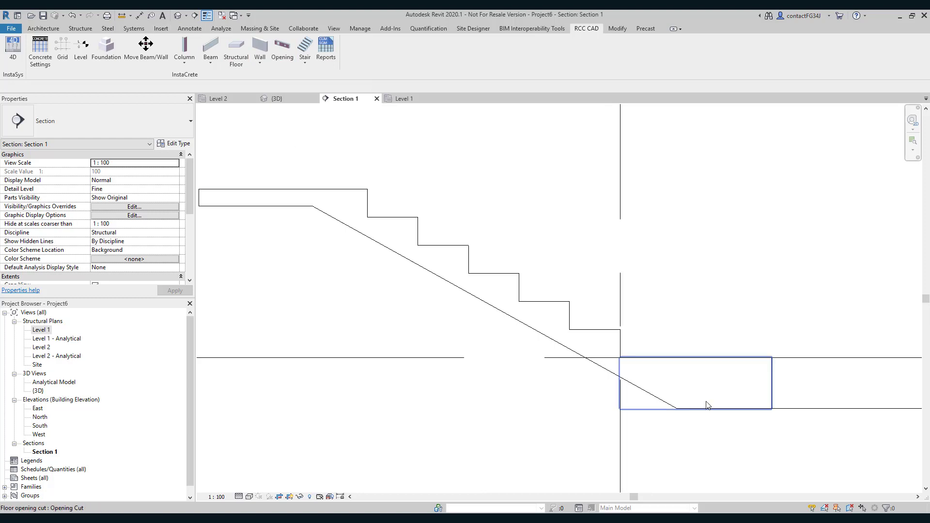
scroll(707, 404, "down", 2)
left_click(122, 15)
left_click(570, 327)
scroll(570, 327, "up", 2)
scroll(566, 337, "up", 2)
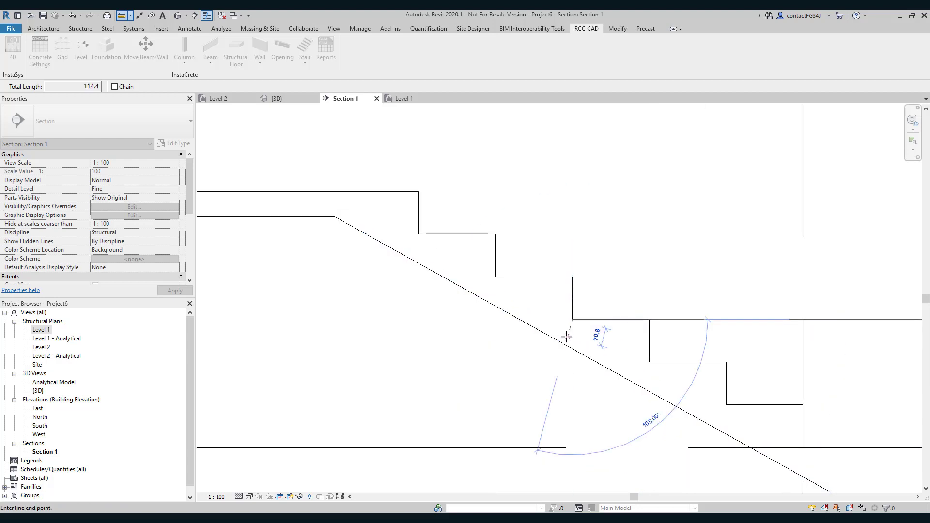
left_click(558, 343)
Measure the thickness of the stair's landing and of the Level 1 floor slab in Section 1.
scroll(498, 404, "down", 3)
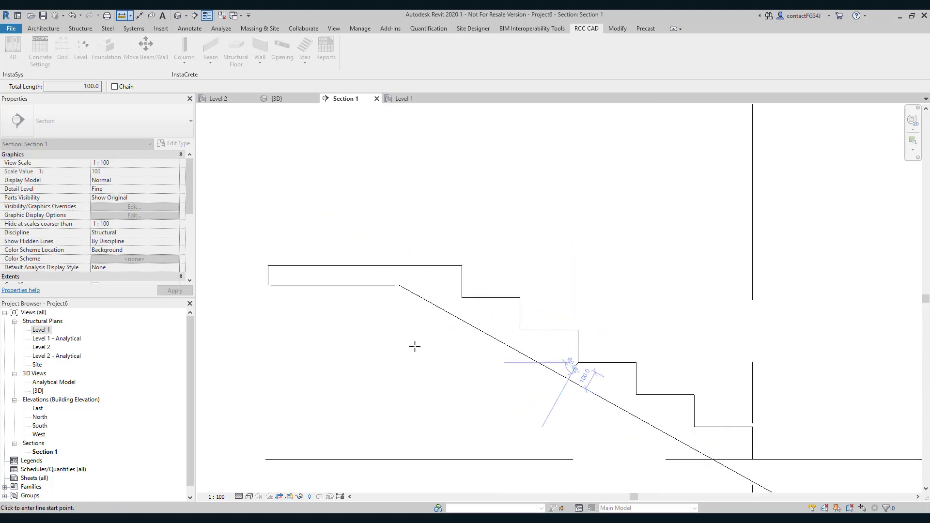
left_click(354, 288)
left_click(355, 267)
scroll(357, 293, "down", 3)
left_click(698, 405)
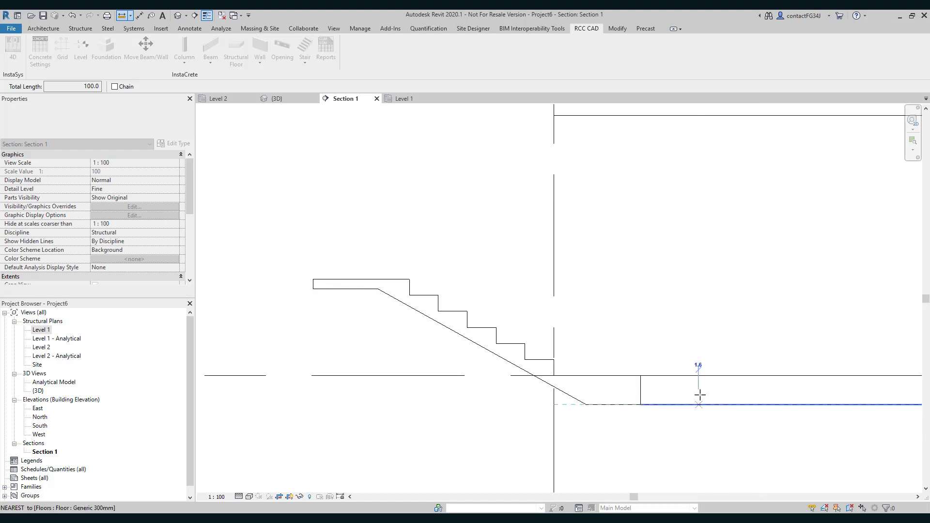
left_click(698, 376)
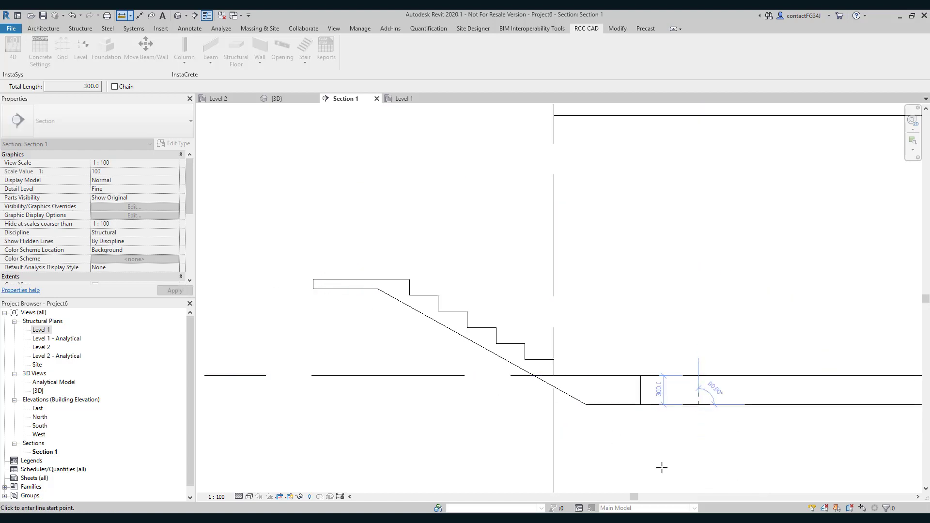
Move the section line in the Level 1 plan onto the U-shape stair's third flight.
double_click(49, 331)
left_click(734, 383)
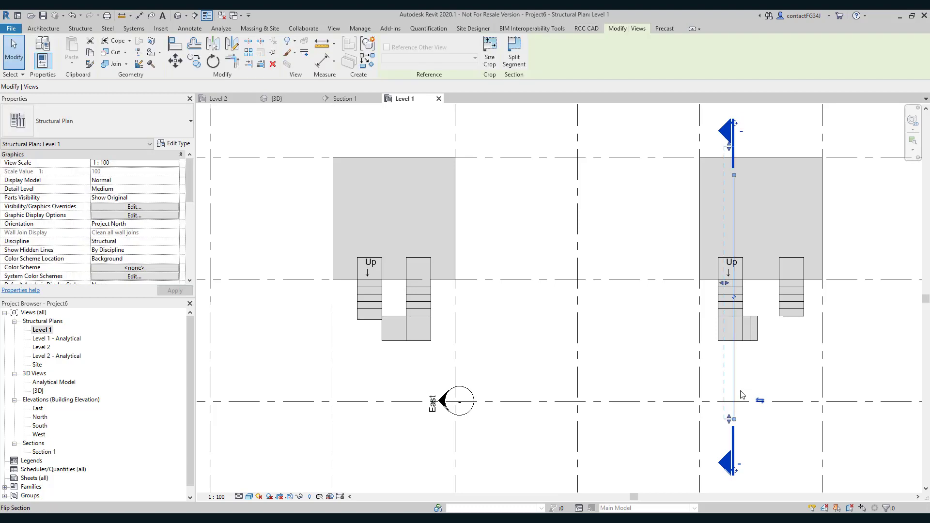
left_click_drag(740, 385, 803, 385)
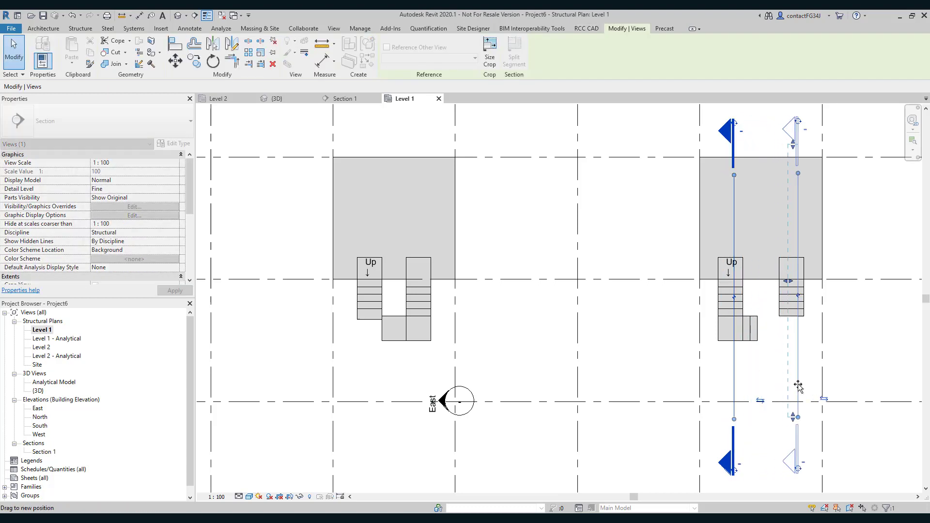
key("Escape")
Open Section 1 at the third flight and measure its waist slab thickness.
double_click(792, 456)
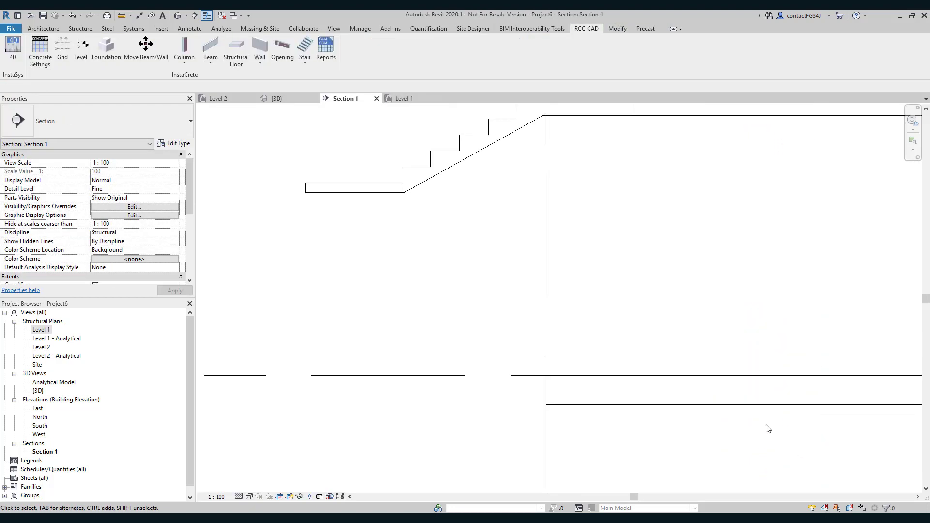
scroll(564, 305, "down", 3)
scroll(561, 227, "up", 2)
scroll(523, 245, "up", 3)
scroll(559, 216, "up", 1)
scroll(508, 272, "down", 3)
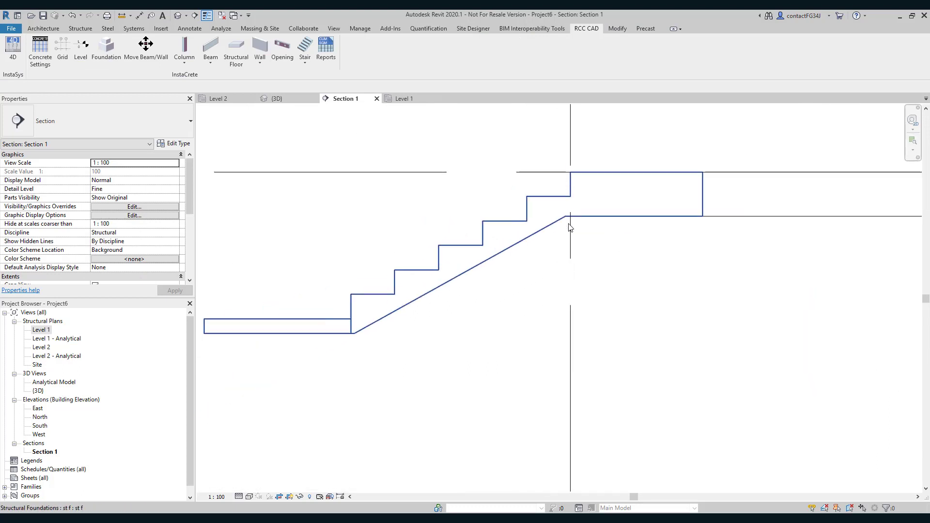
left_click(145, 46)
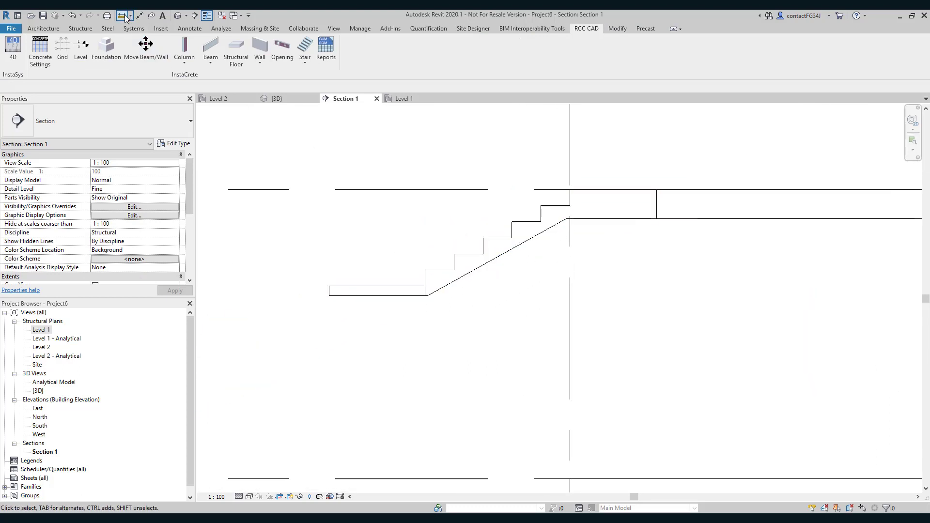
left_click(512, 238)
scroll(514, 248, "up", 2)
left_click(518, 247)
Measure the thickness of the Level 2 floor slab and of the landing beneath the third flight.
left_click(834, 190)
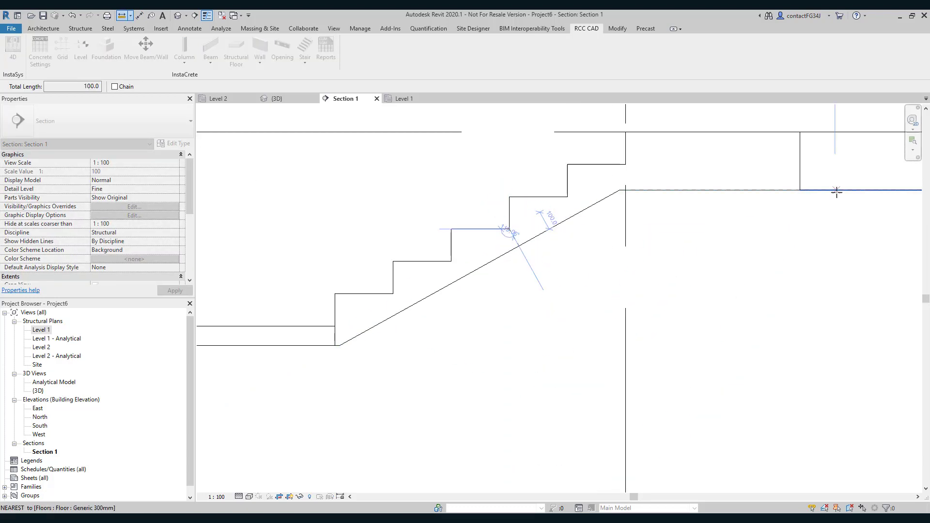
left_click(835, 131)
left_click(300, 345)
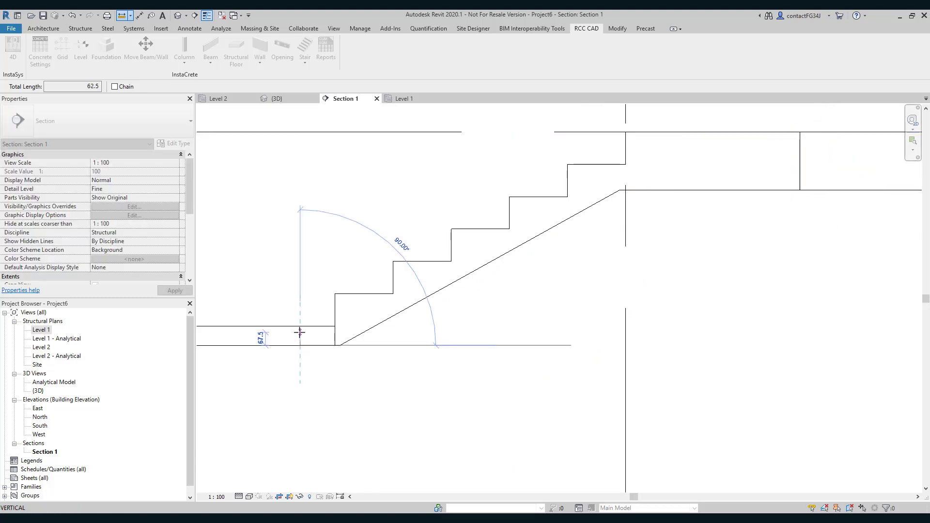
Draw a new horizontal section in the Level 1 plan through the U-shape stair's landings and second flight.
double_click(41, 329)
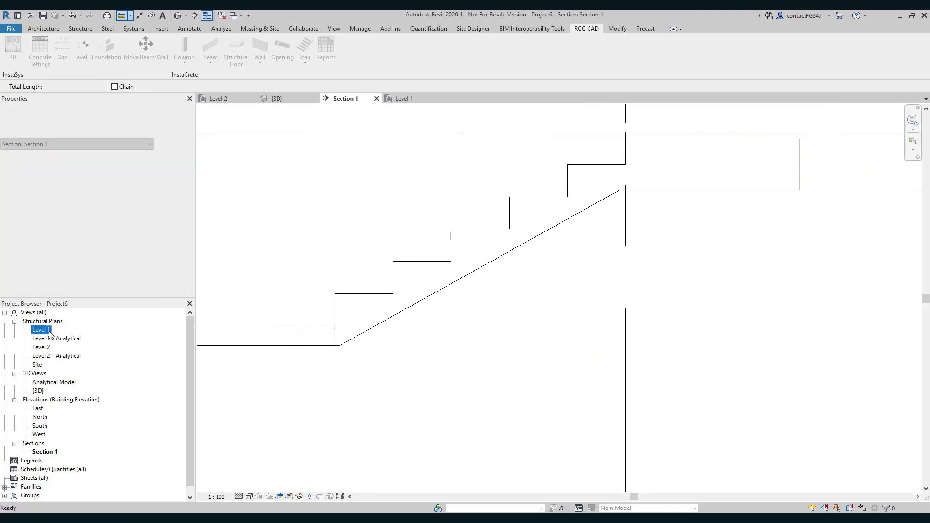
scroll(823, 414, "up", 3)
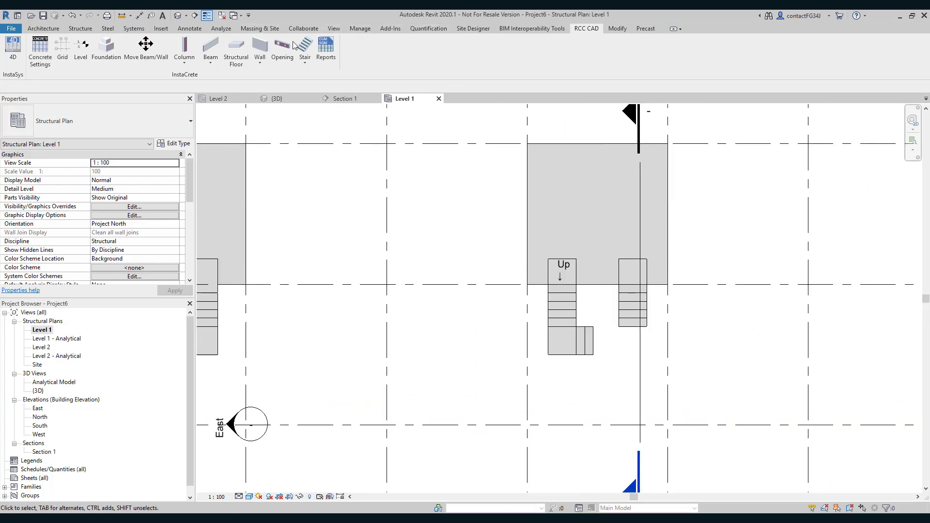
left_click(333, 28)
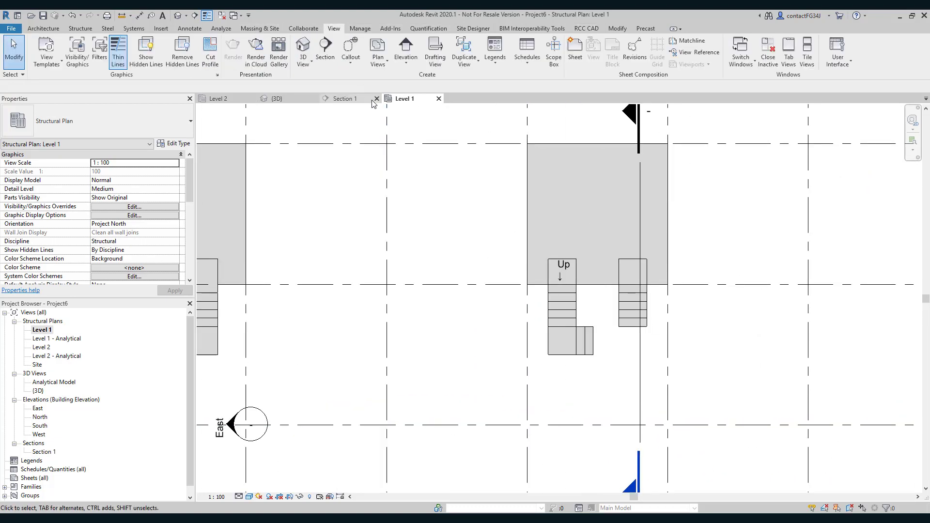
left_click(324, 53)
left_click(506, 343)
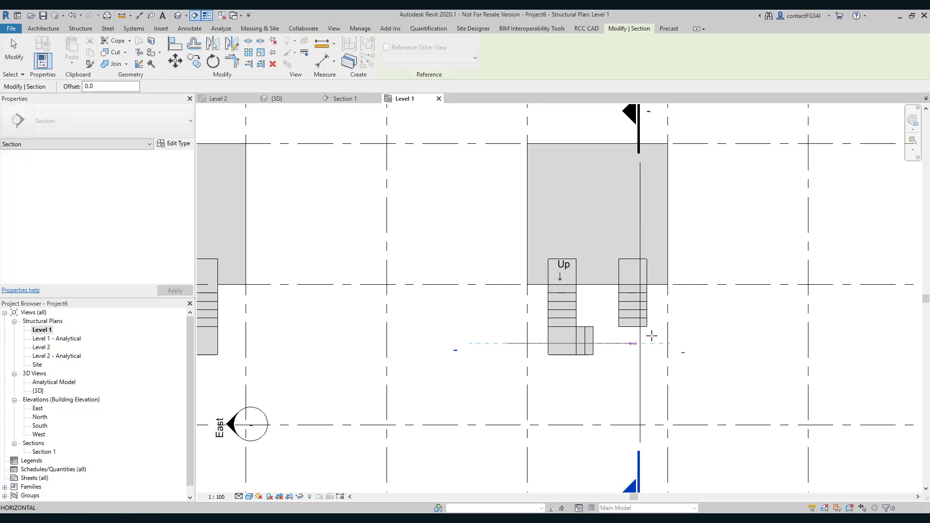
left_click(700, 343)
key("Escape")
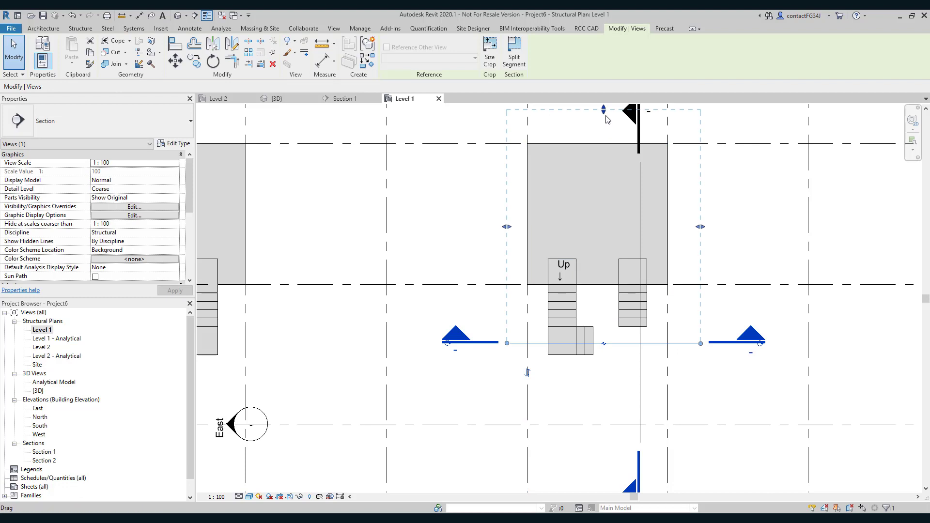
key("Escape")
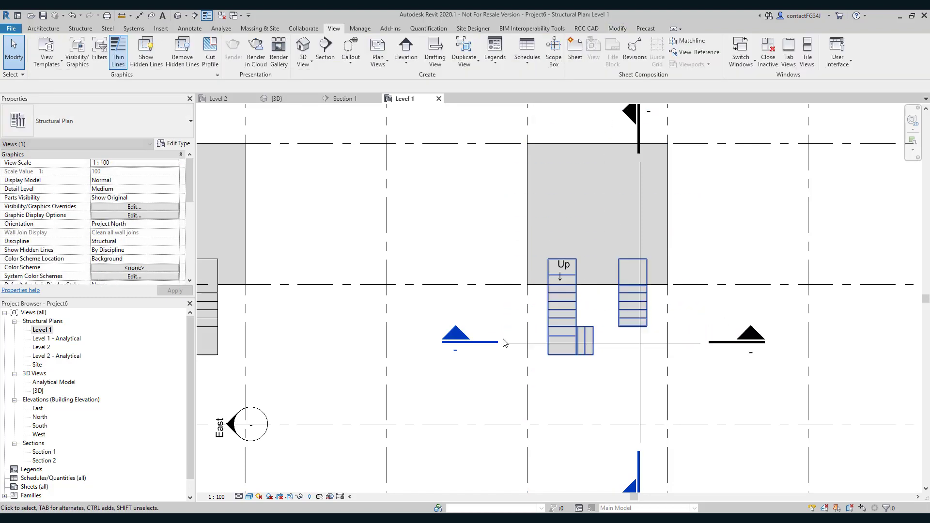
Open Section 2 and examine the profile of the U-shape stair's second flight and landings.
double_click(533, 343)
scroll(557, 367, "up", 5)
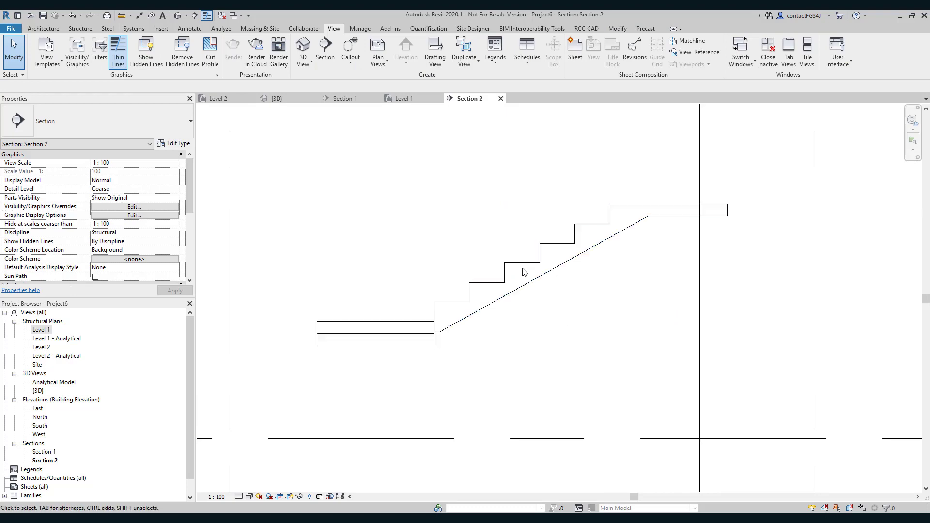
scroll(541, 316, "down", 5)
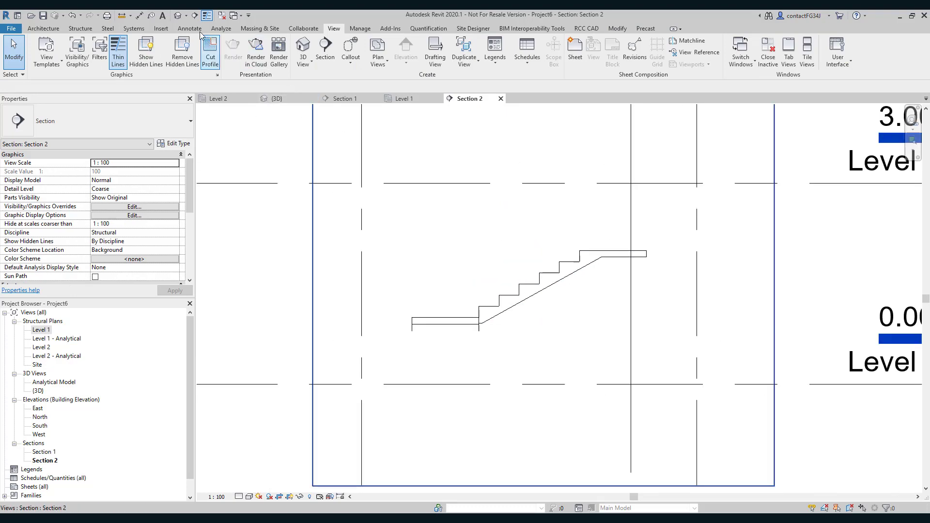
Return to the default 3D view and show all three slab pairs with their stairs.
left_click(178, 15)
scroll(463, 370, "down", 5)
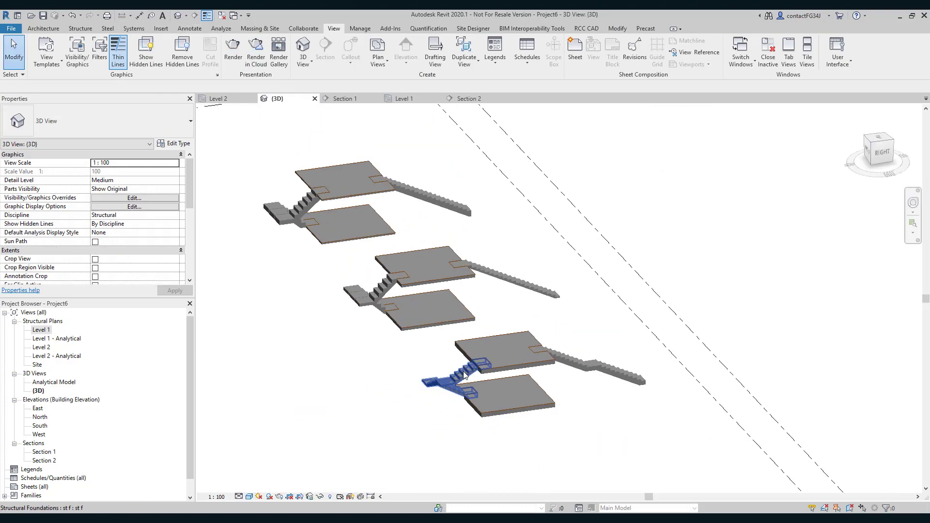
middle_click_drag(541, 458, 790, 450, "shift")
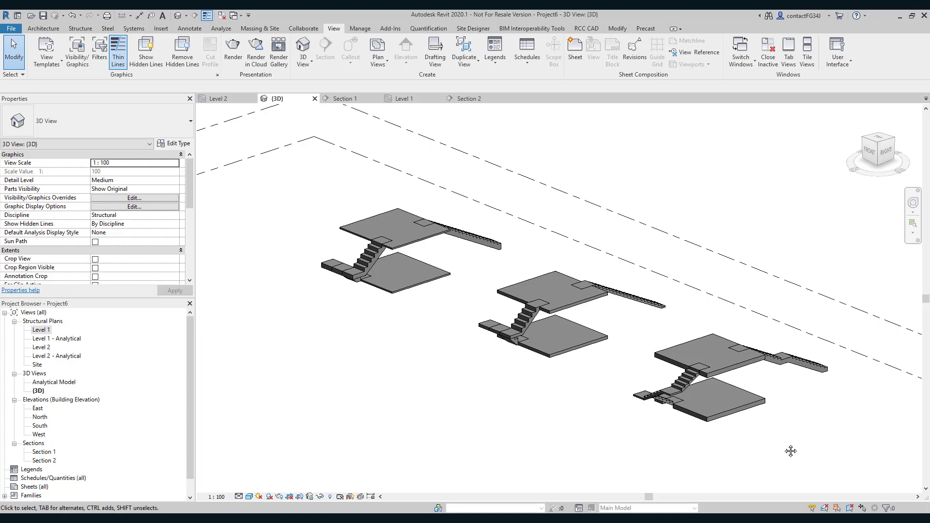